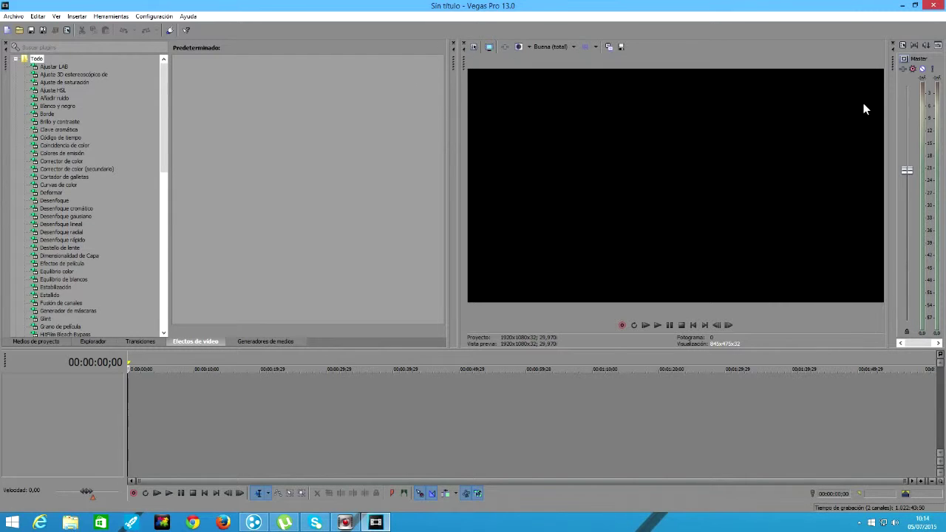
Close all docked windows above the timeline, including the master bus, video preview, effects, transitions, explorer, project media and media generators
click(892, 42)
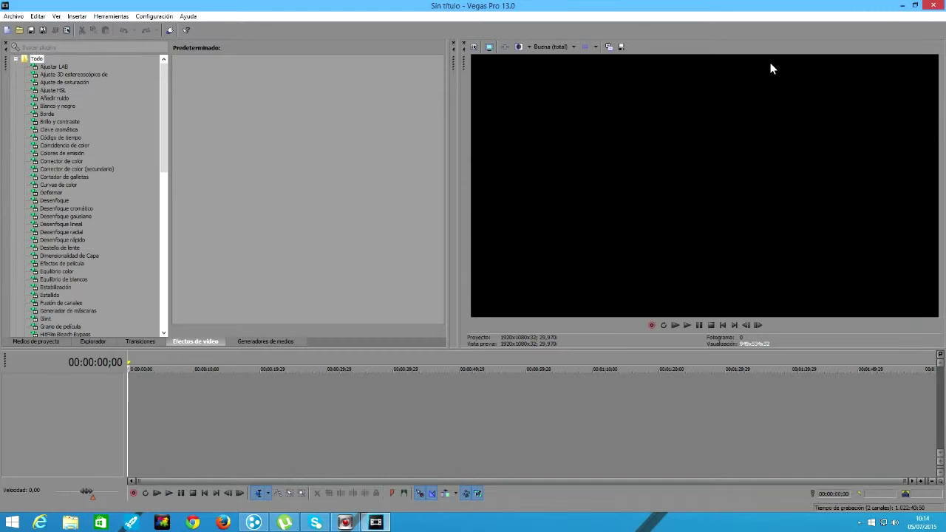
click(453, 42)
click(453, 43)
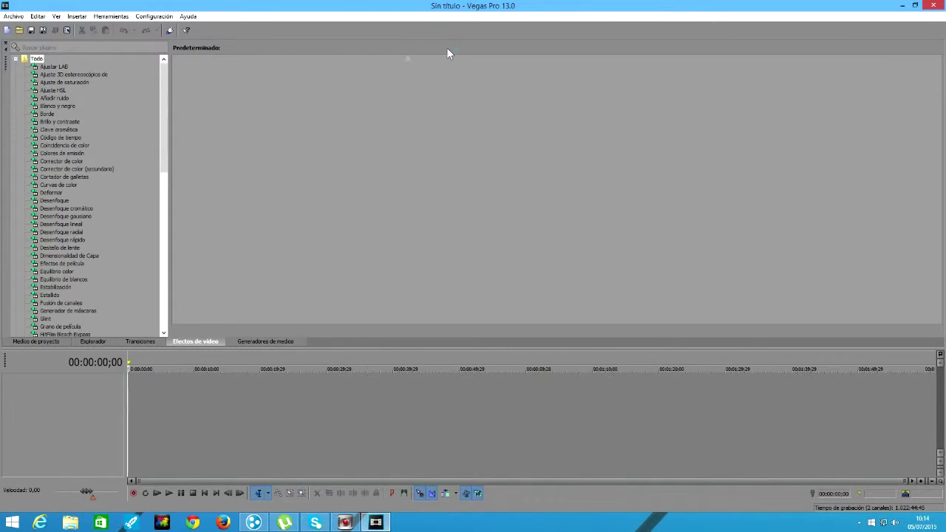
key(alt+8)
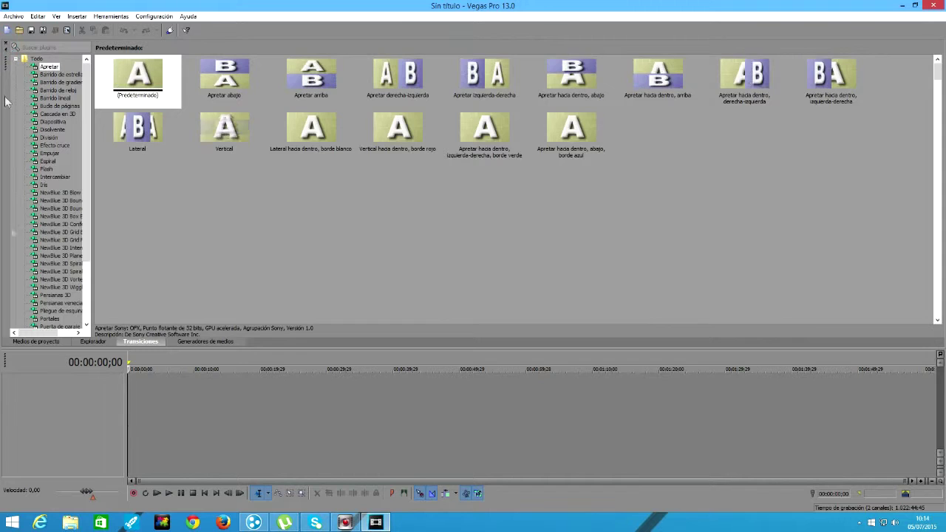
click(5, 45)
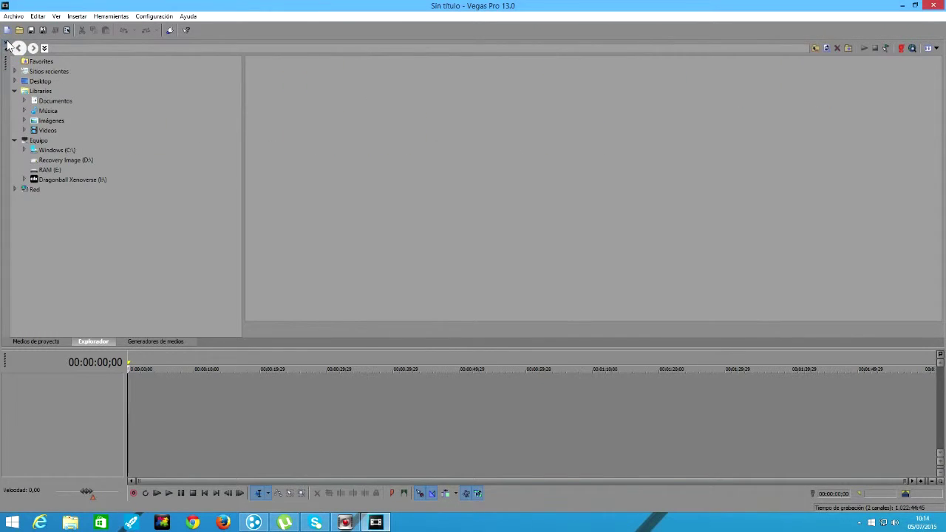
click(7, 45)
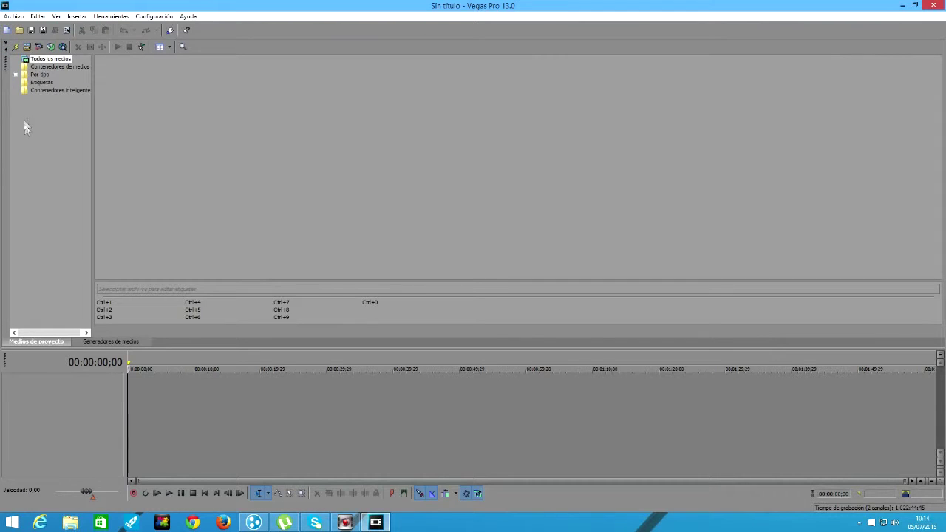
click(7, 45)
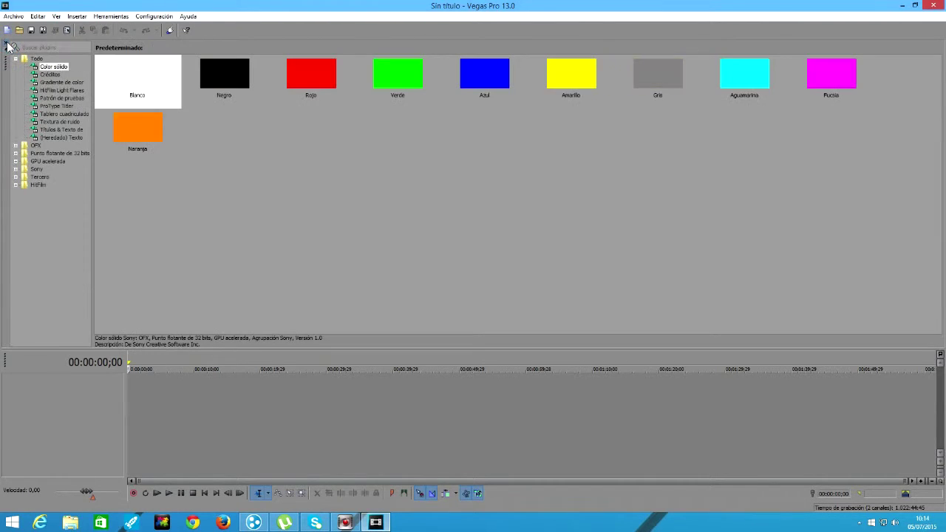
click(7, 45)
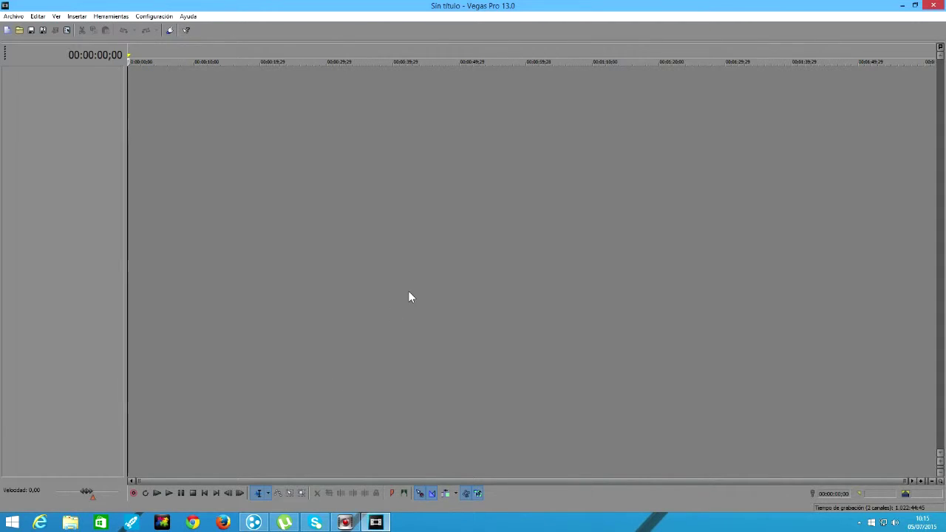
Restore the closed windows above the timeline, including Explorador, Recortadora, the video preview and the master bus
click(58, 16)
mouse_move(163, 80)
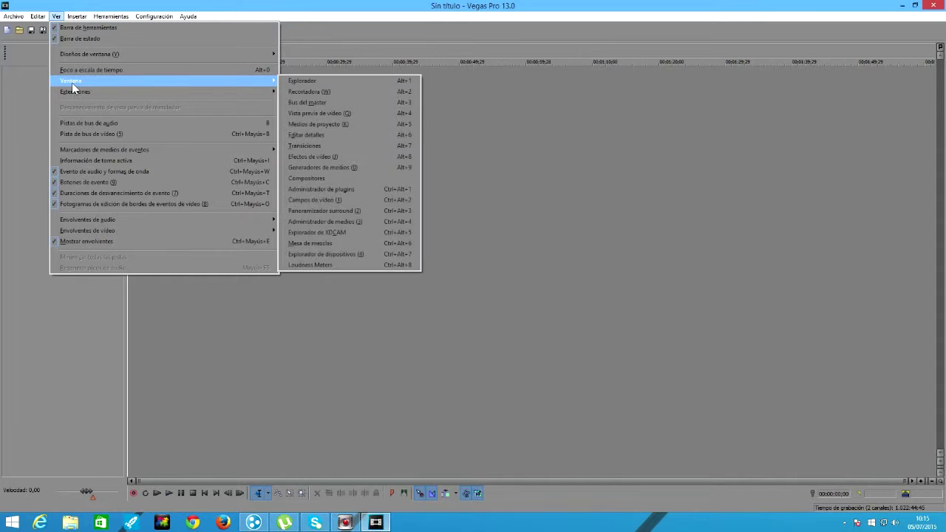
click(318, 79)
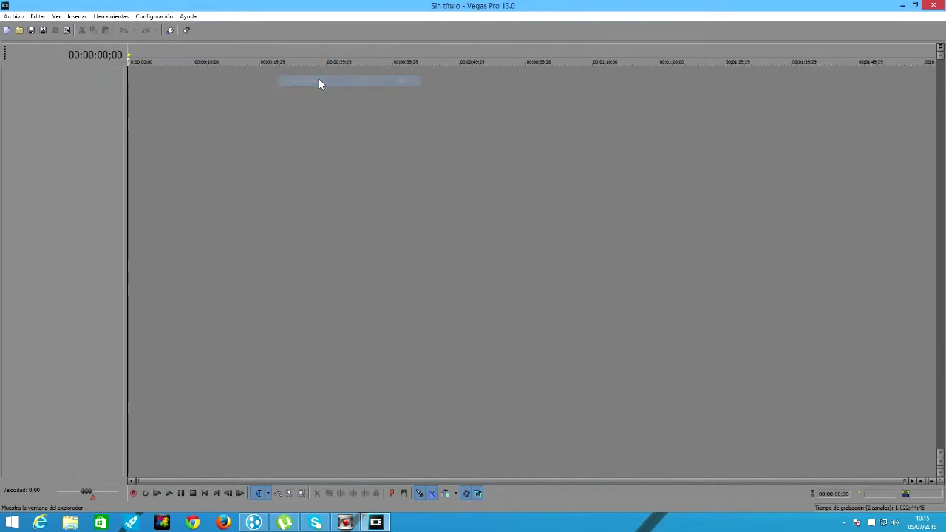
click(57, 16)
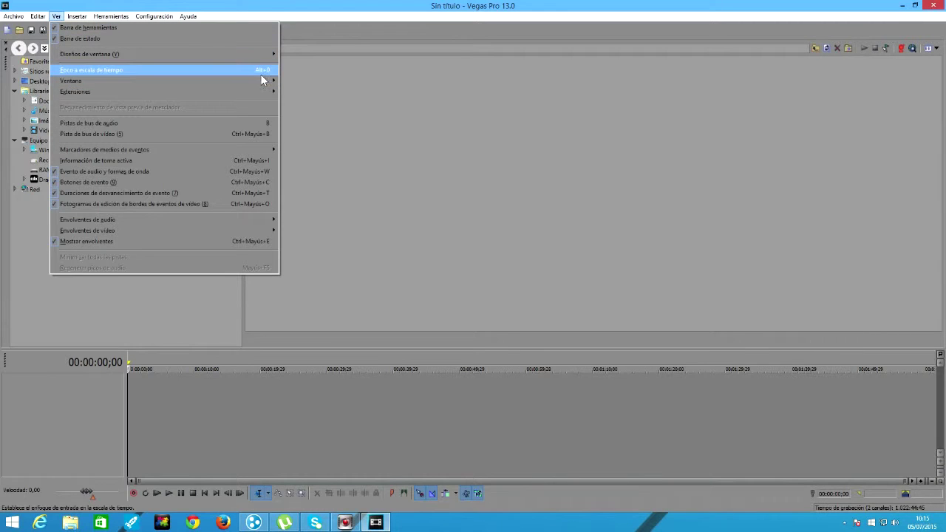
mouse_move(274, 80)
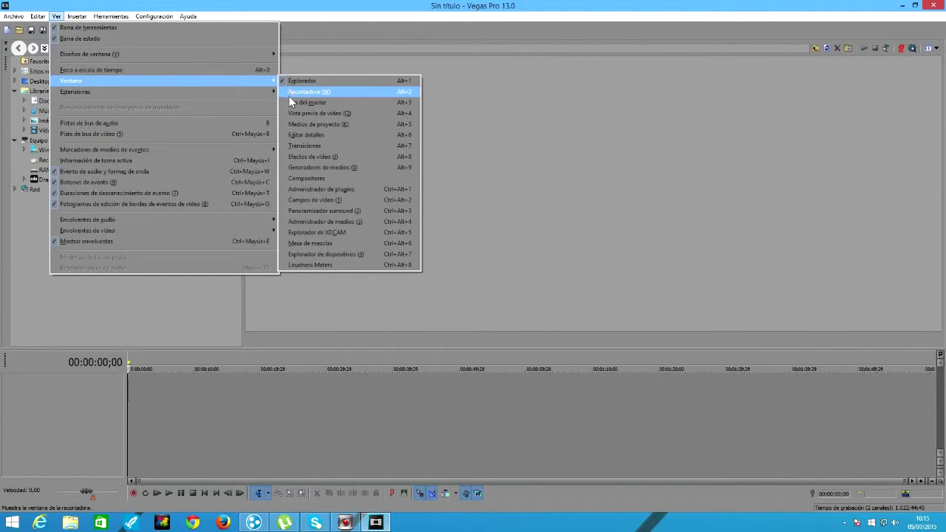
click(284, 93)
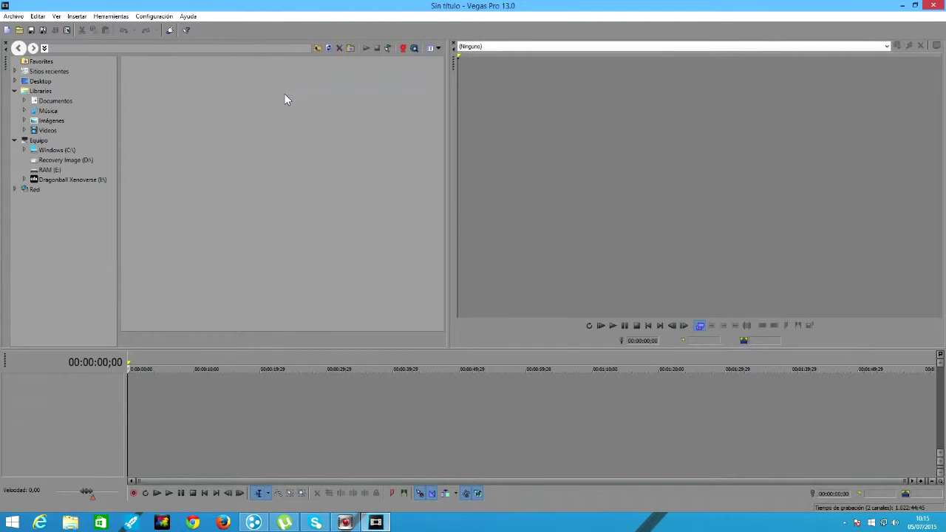
click(58, 16)
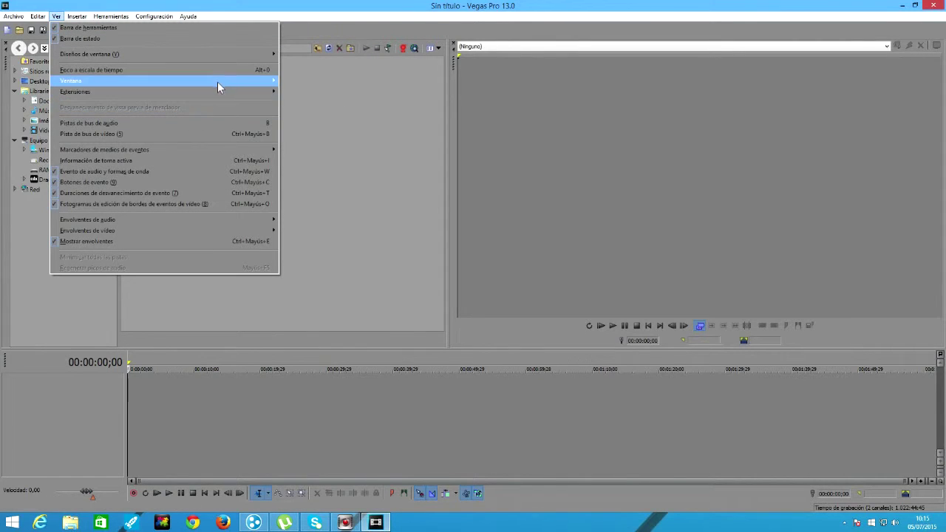
mouse_move(226, 81)
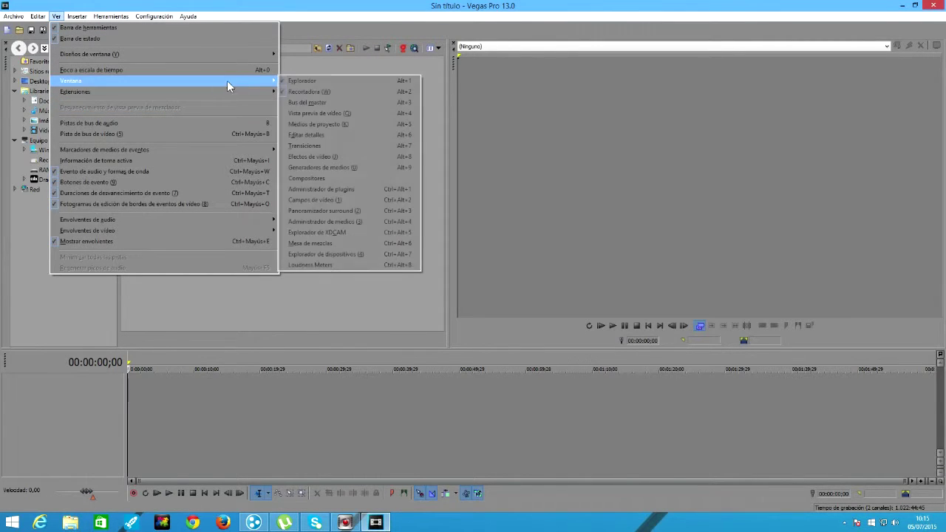
click(293, 108)
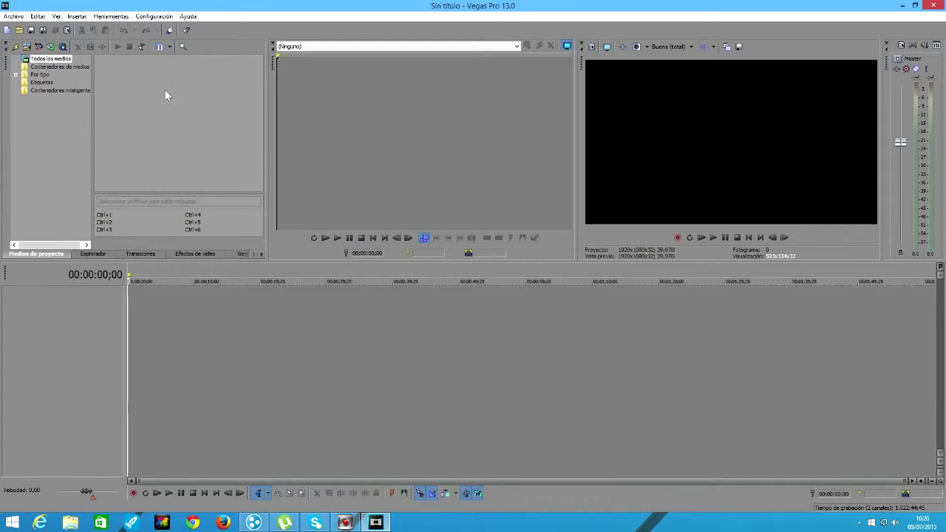
Look through the contents of the Explorador, Transiciones, Efectos de vídeo and Generadores de medios windows
click(91, 255)
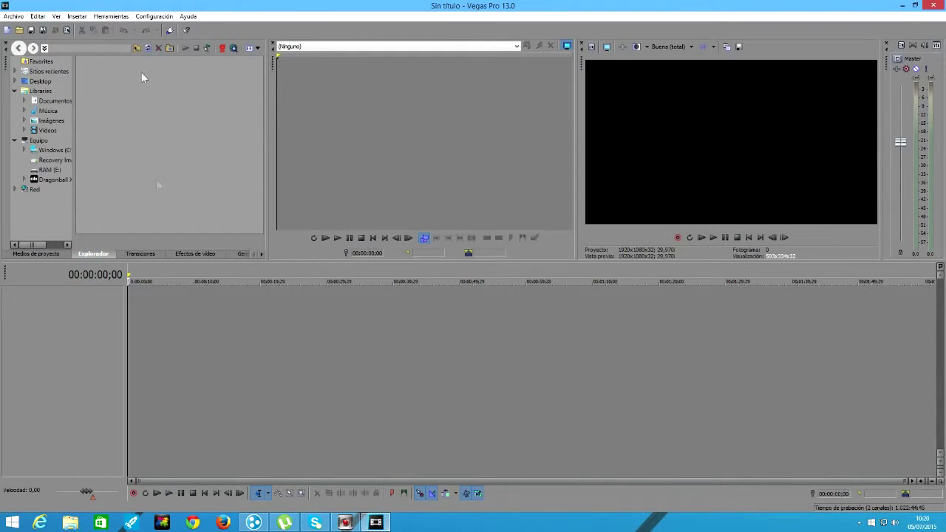
click(148, 256)
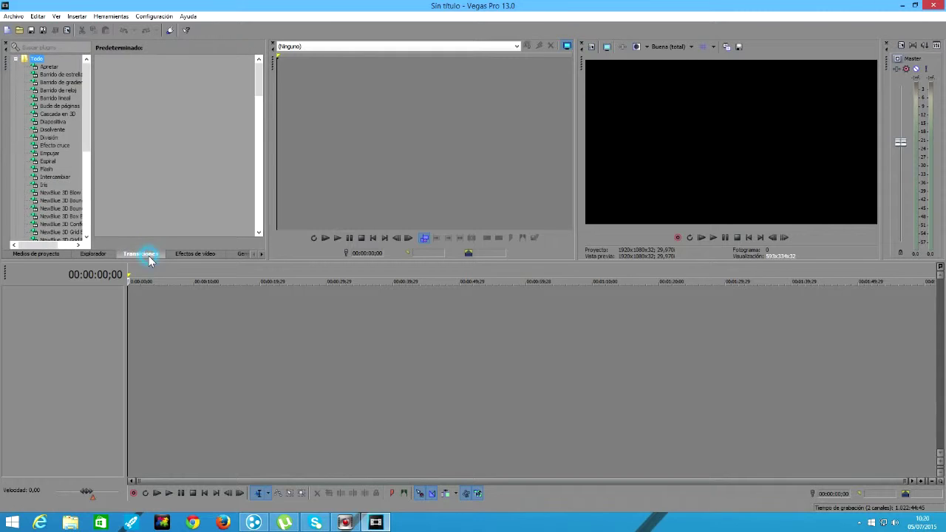
click(198, 256)
click(242, 256)
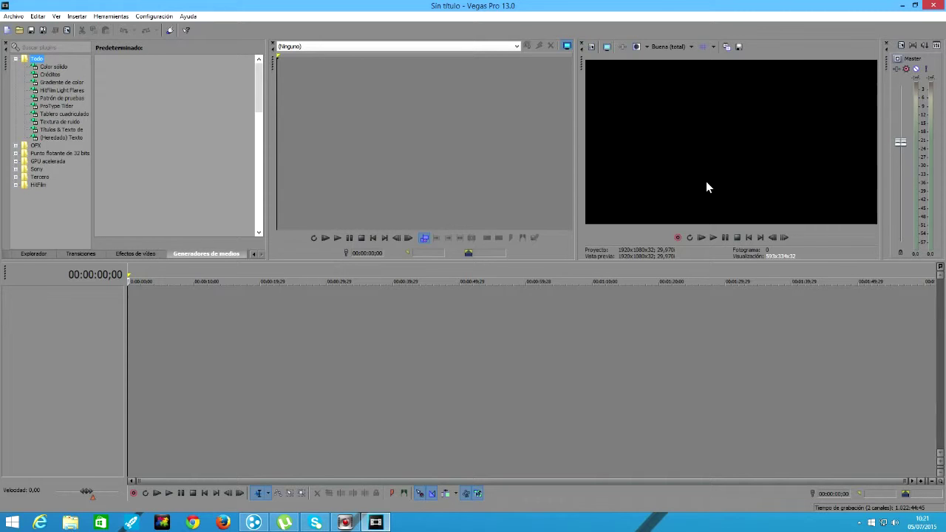
Review the video preview quality levels and the options under La mejor without changing the setting
click(692, 48)
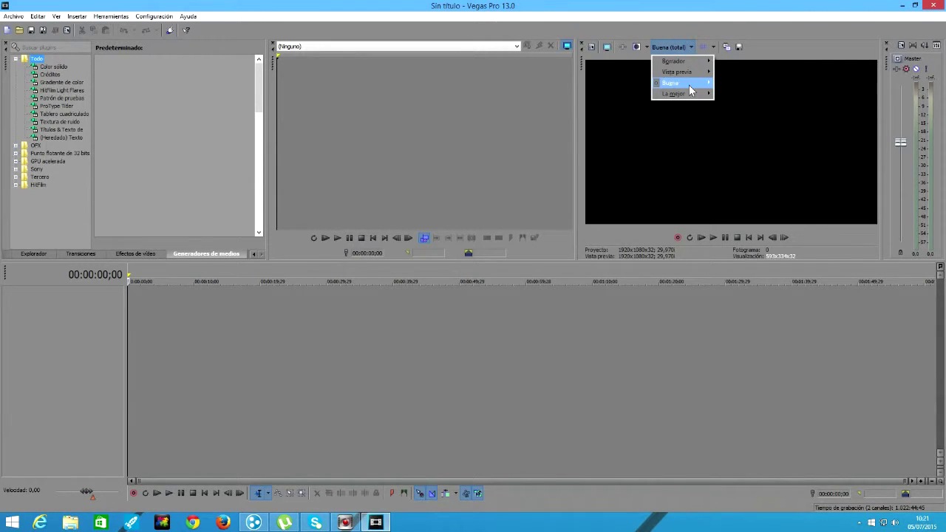
mouse_move(692, 98)
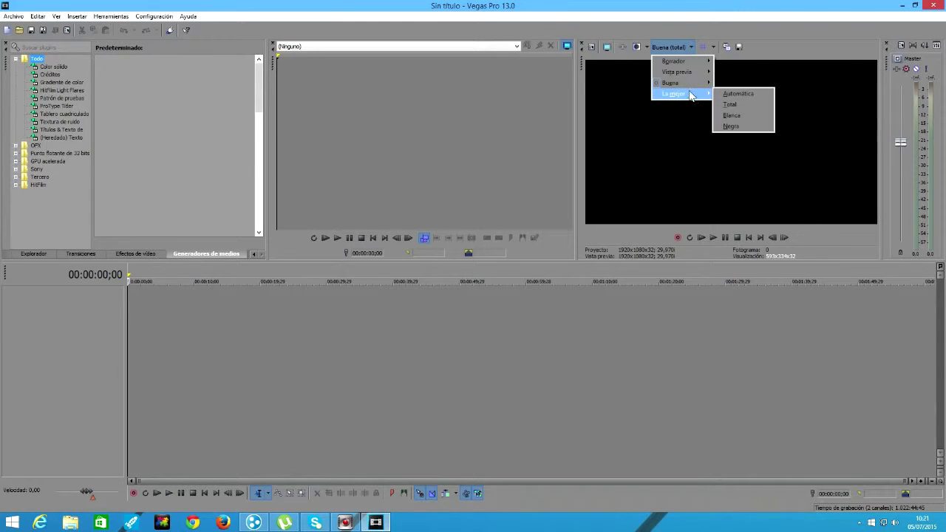
click(626, 56)
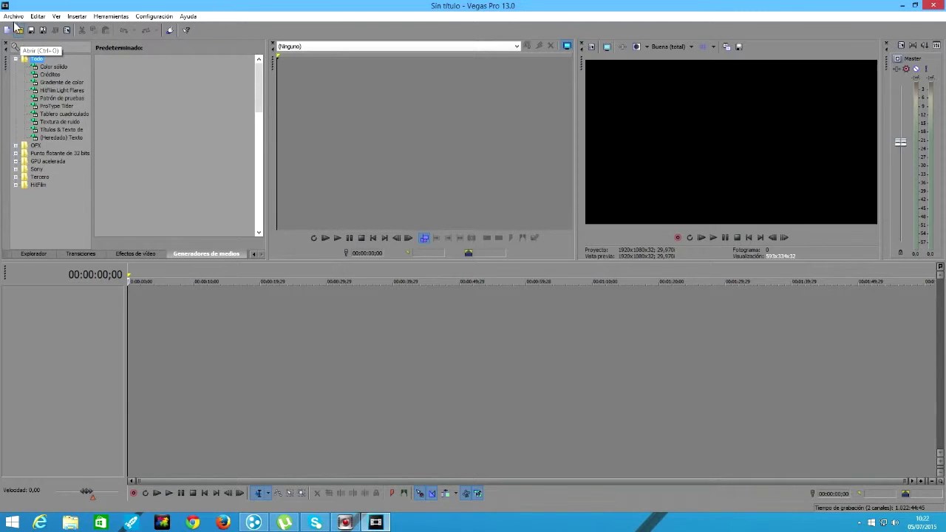
Import the clip MVI_5233 from the videos folder into the project media
click(12, 17)
mouse_move(118, 123)
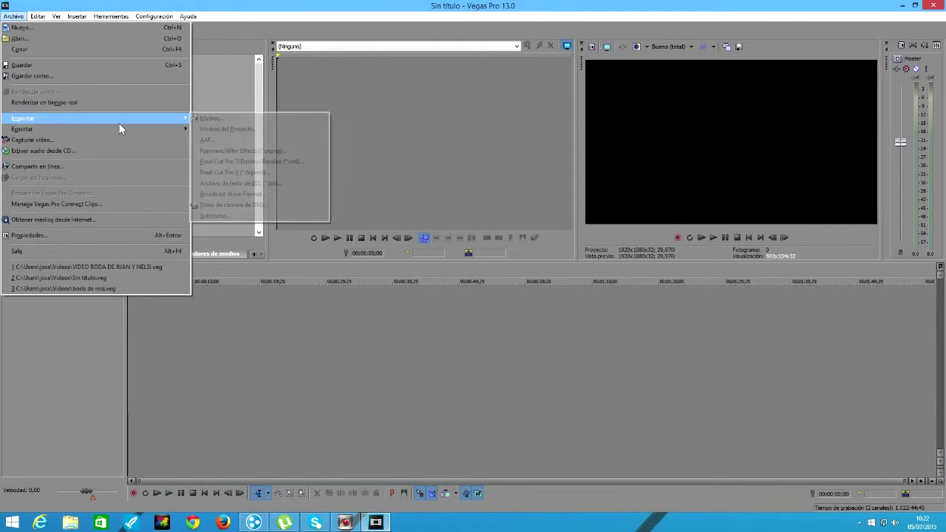
click(218, 120)
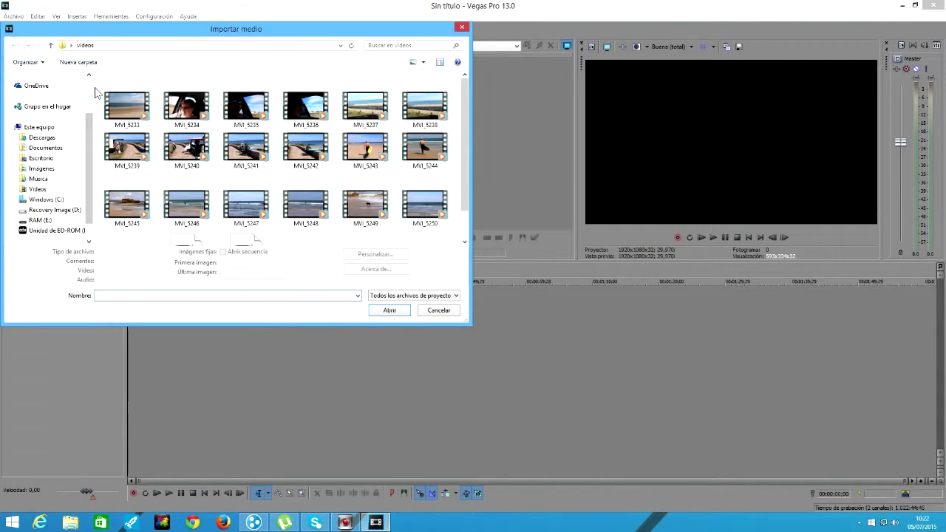
click(130, 108)
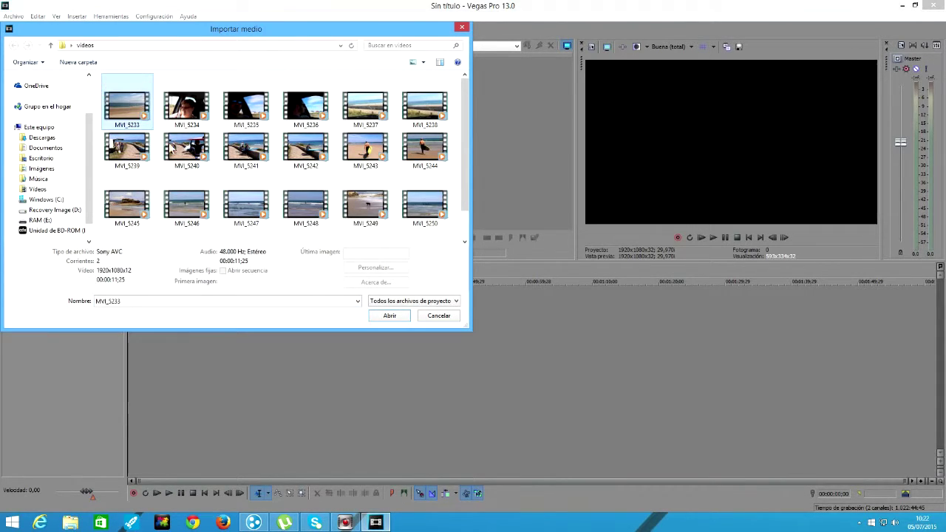
click(395, 319)
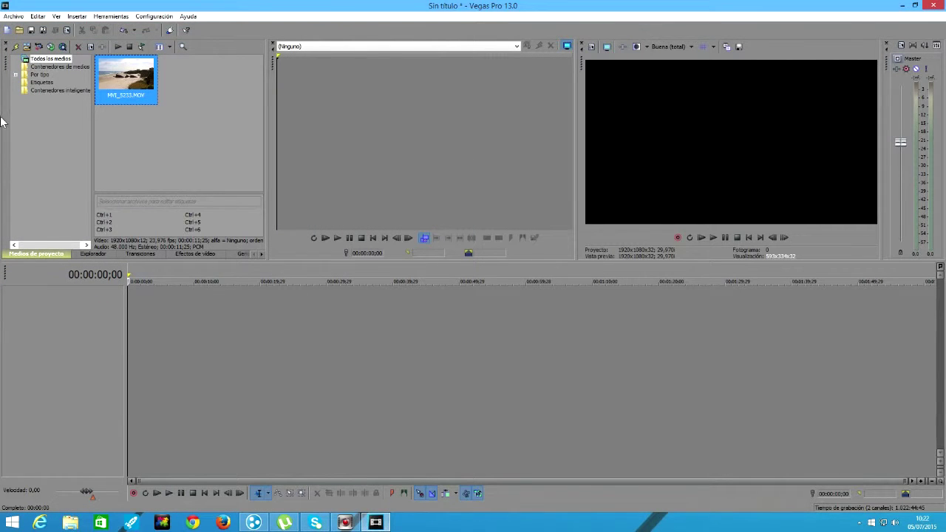
Open the clip MVI_5243 onto the timeline and match the project's video settings to it
click(19, 31)
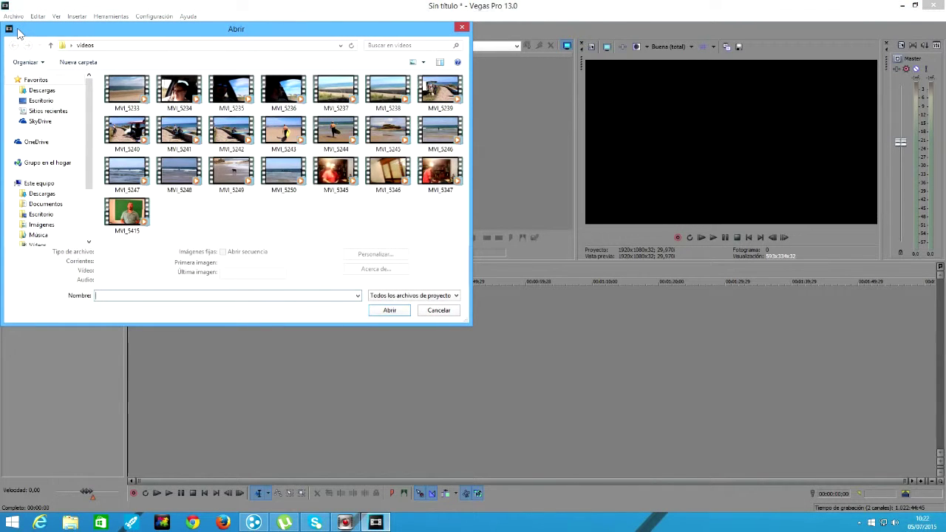
click(284, 132)
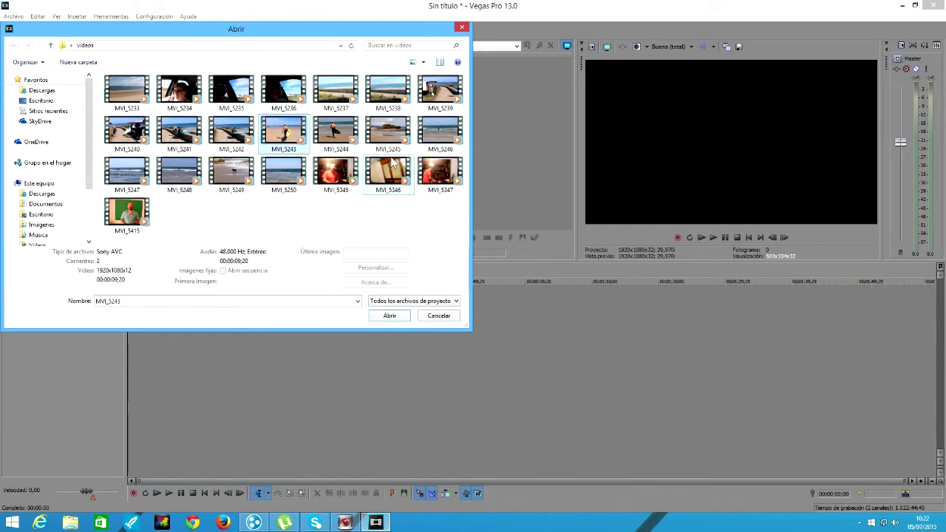
click(389, 315)
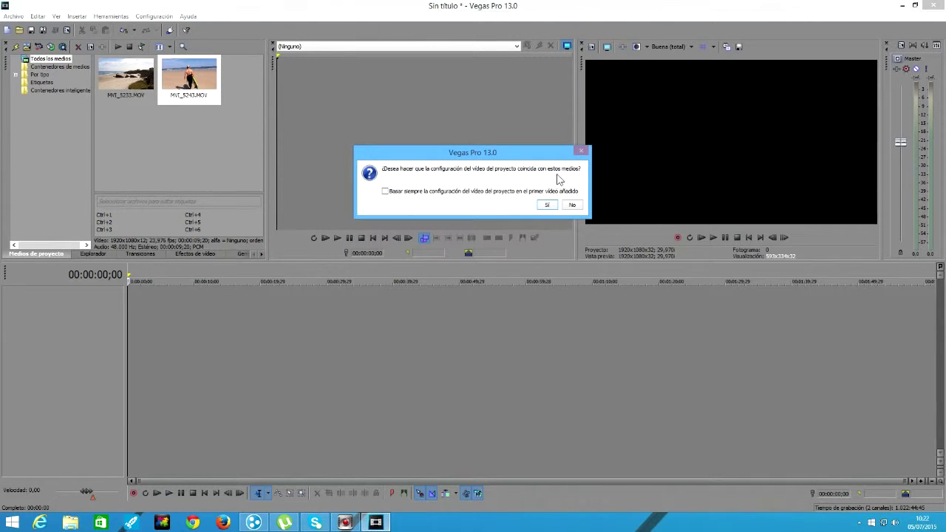
click(546, 204)
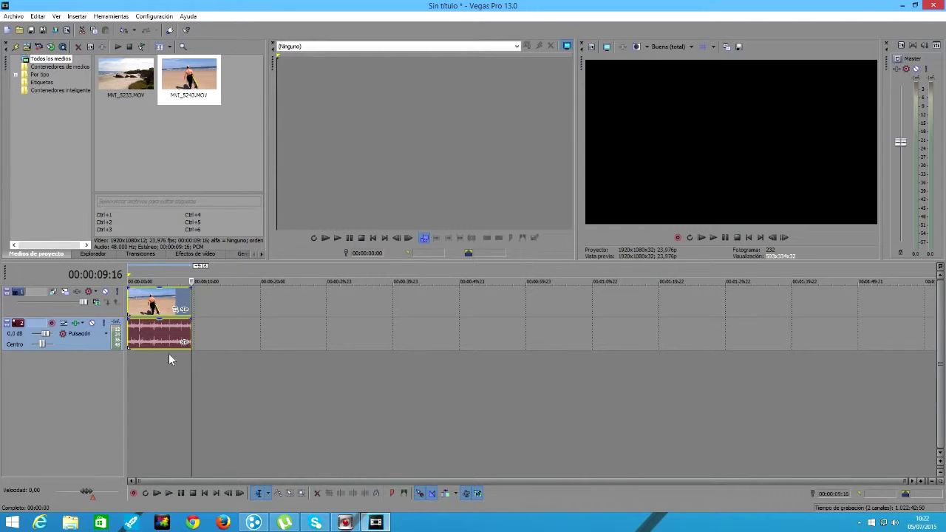
Import the clip MVI_5240 from the videos folder into the project media
click(26, 47)
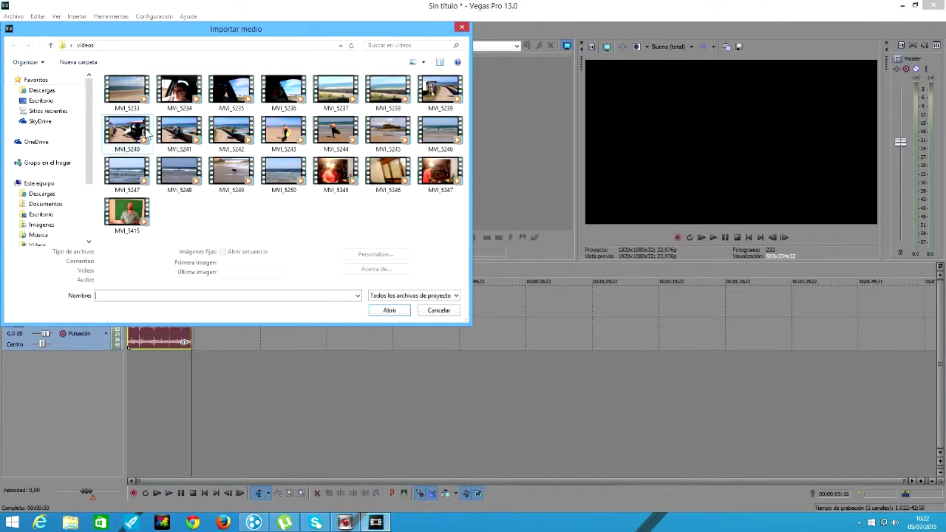
click(127, 135)
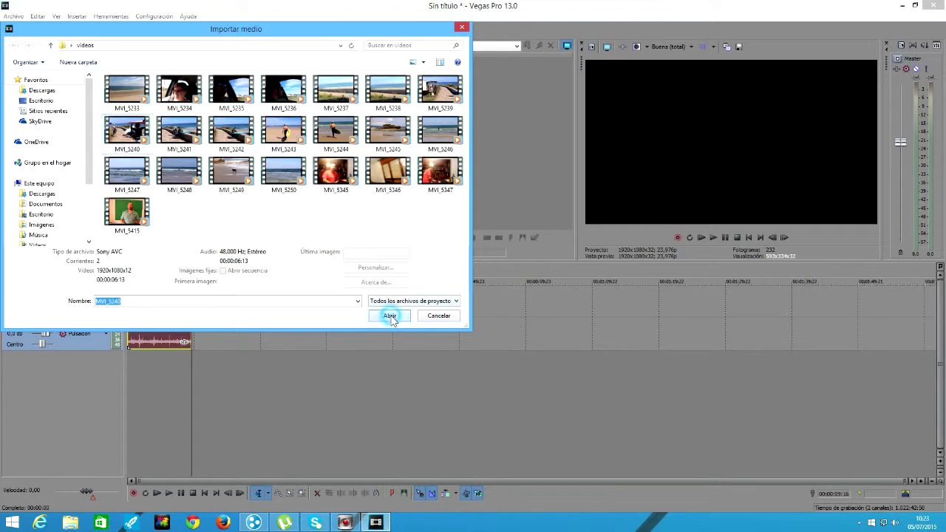
click(390, 316)
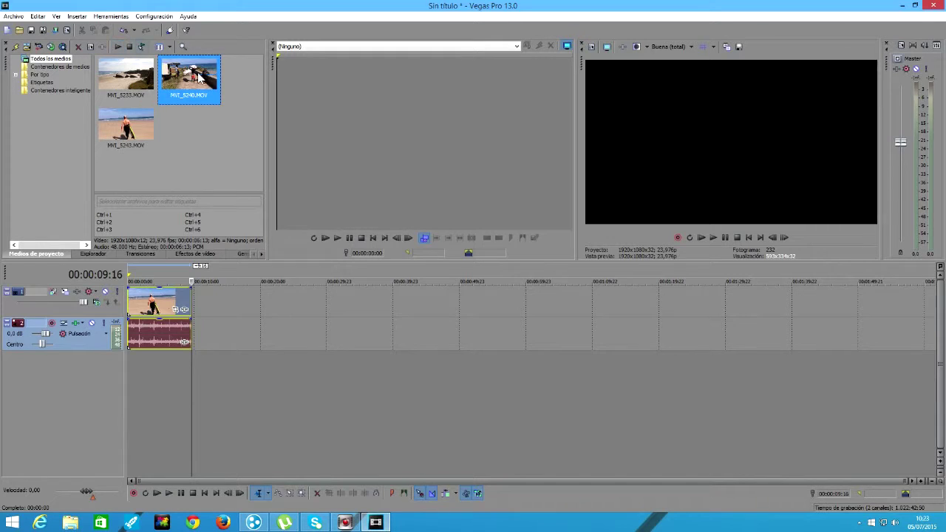
Preview the clips MVI_5233 and MVI_5240 from the project media and stop the playback
click(139, 85)
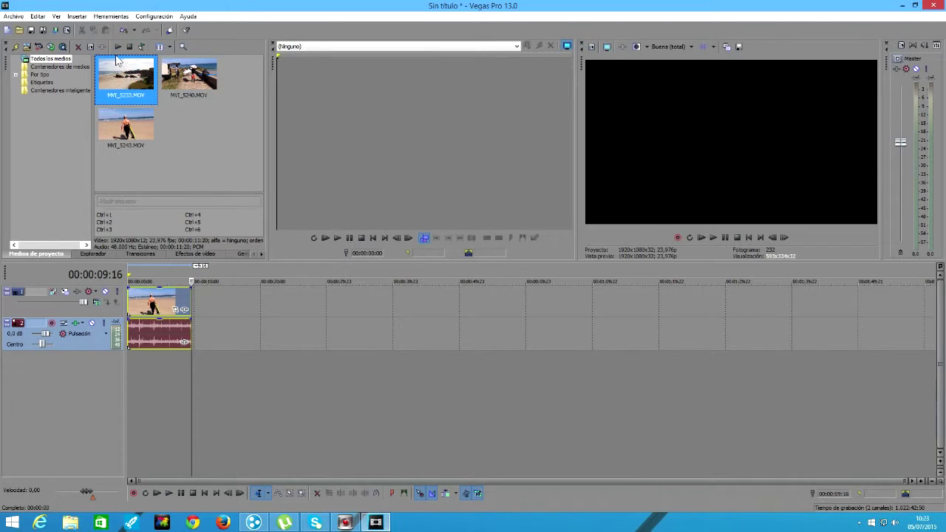
click(119, 48)
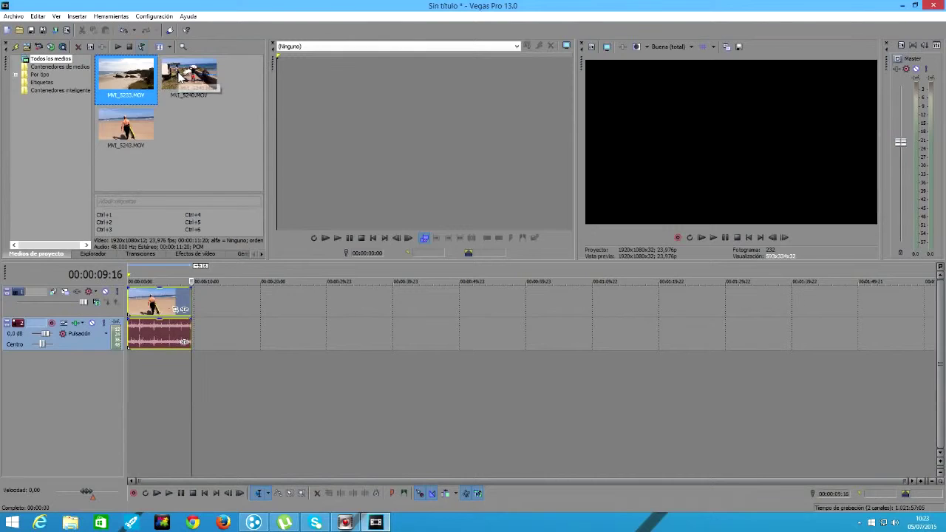
click(184, 77)
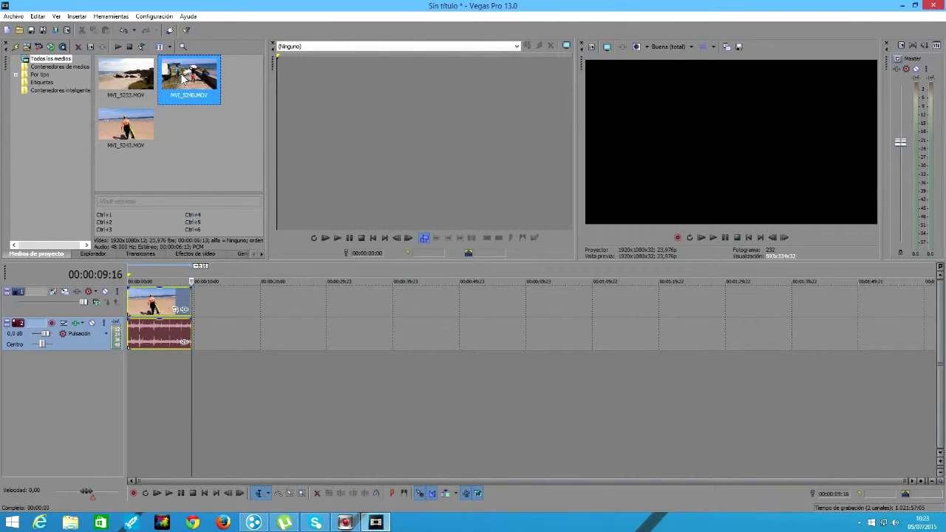
click(116, 46)
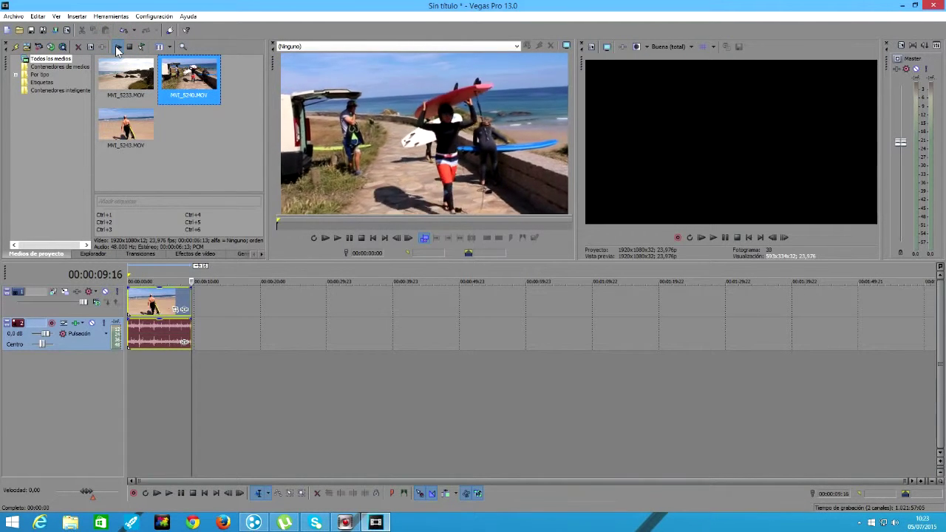
click(130, 47)
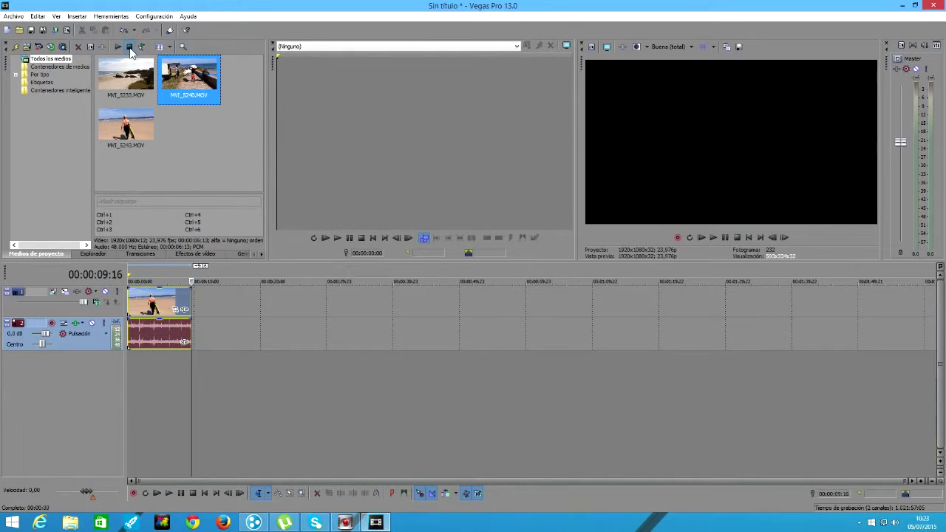
Play MVI_5240 in the trimmer and mark an in point at 00:00:02:01 and an out point at 00:00:04:04
click(335, 238)
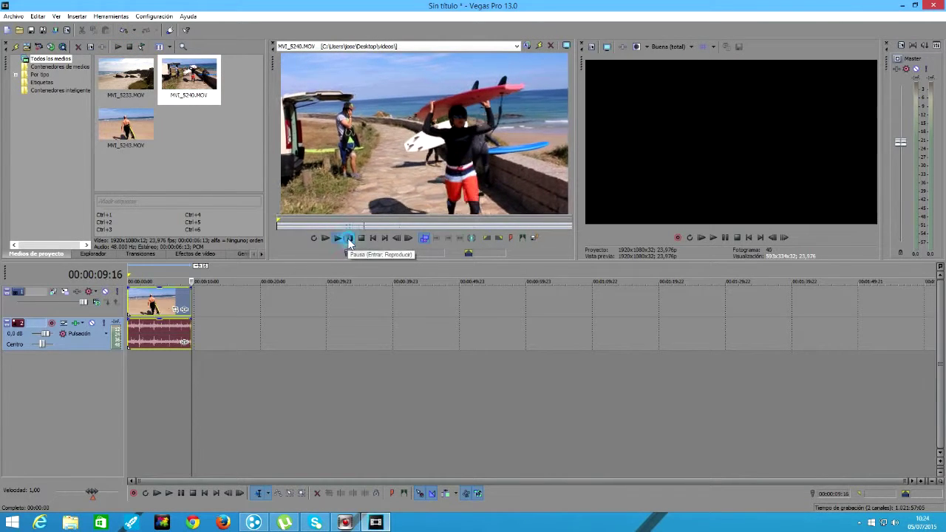
click(348, 240)
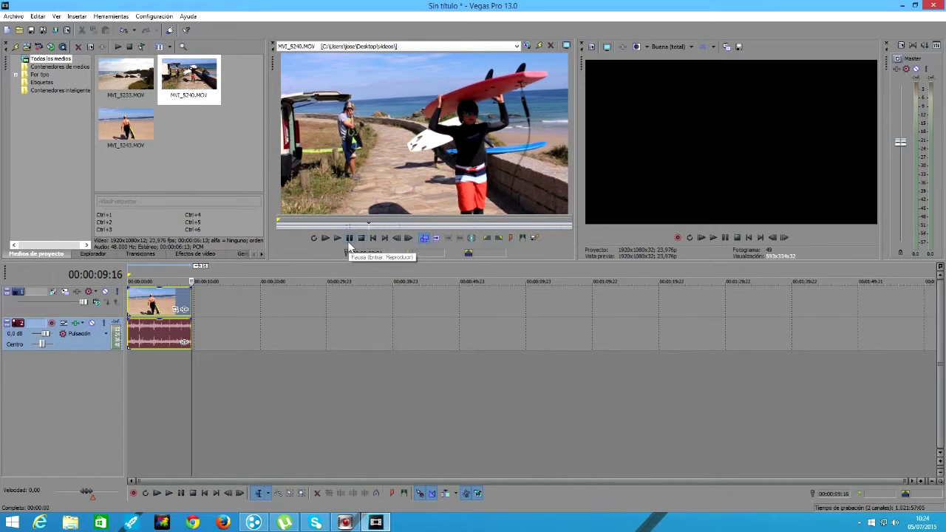
click(487, 239)
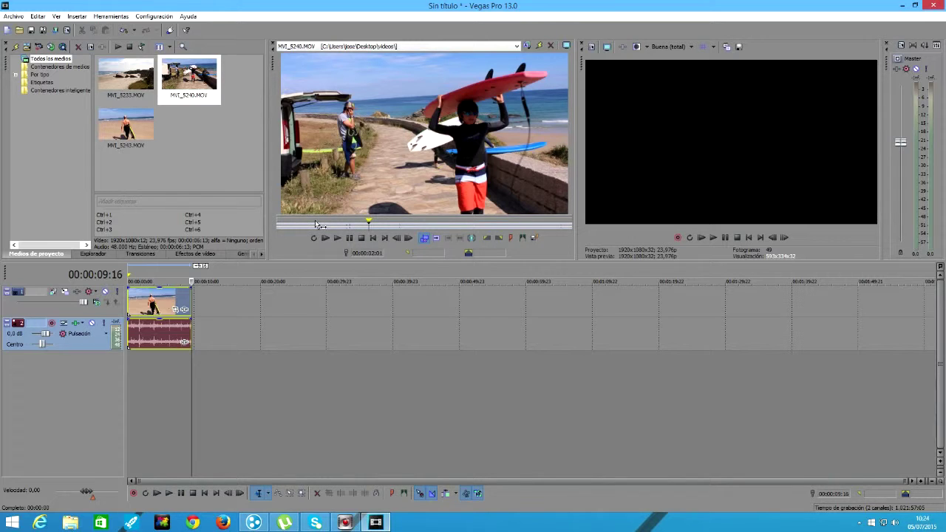
click(337, 238)
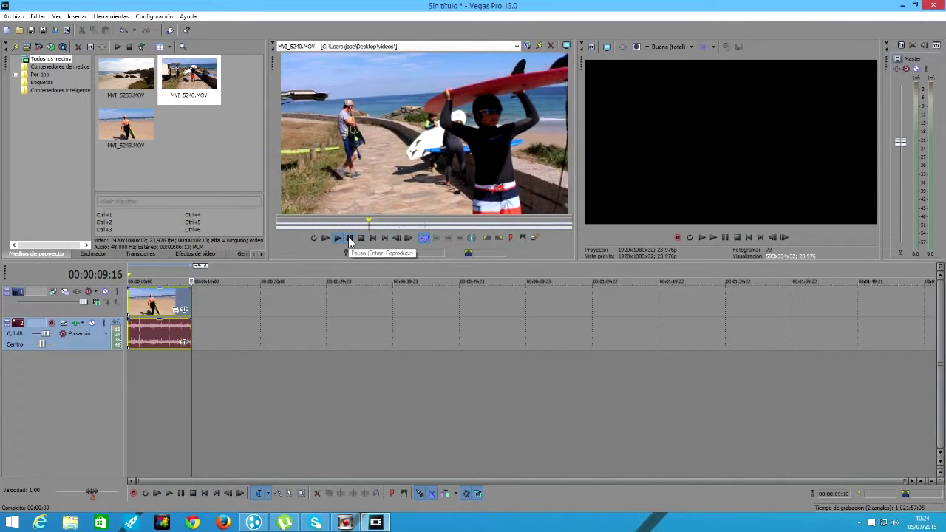
click(349, 238)
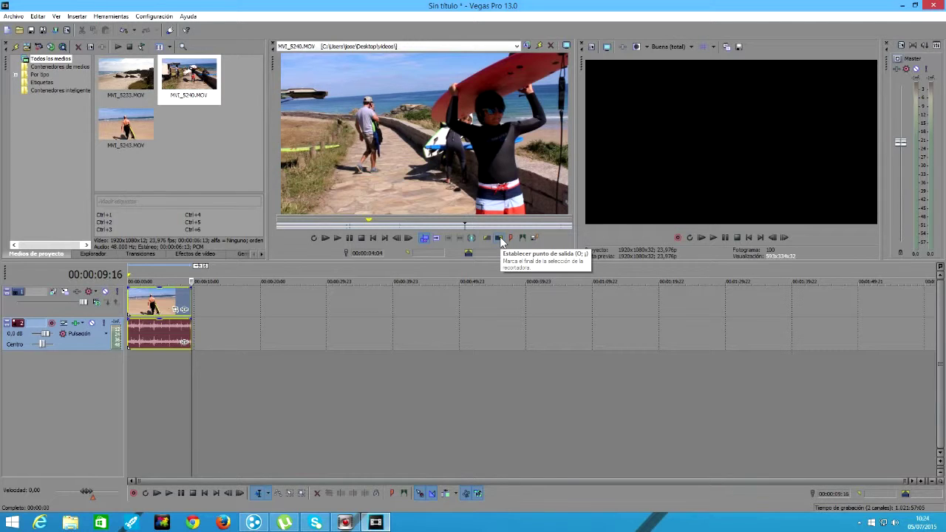
click(500, 238)
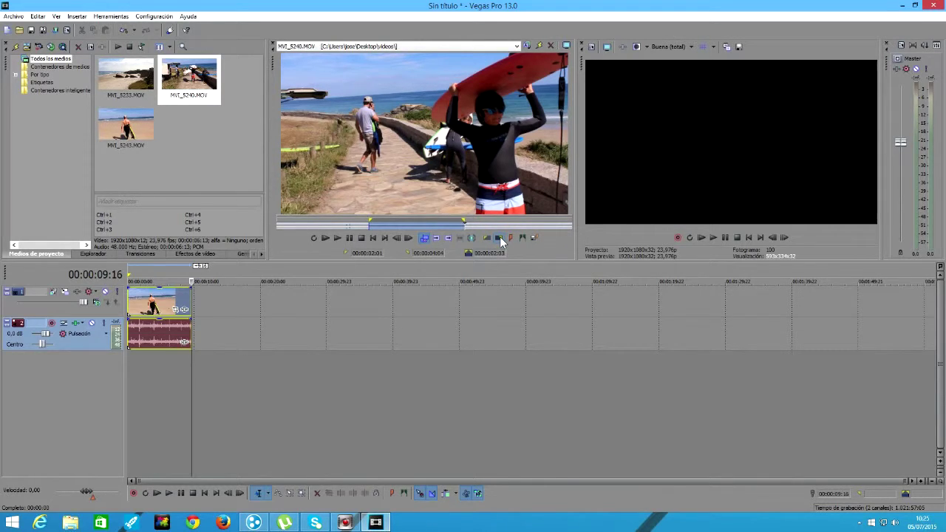
Undo the last timeline insertion and add the trimmed MVI_5240 selection so it ends at the cursor at 00:00:07:13
key(ctrl+z)
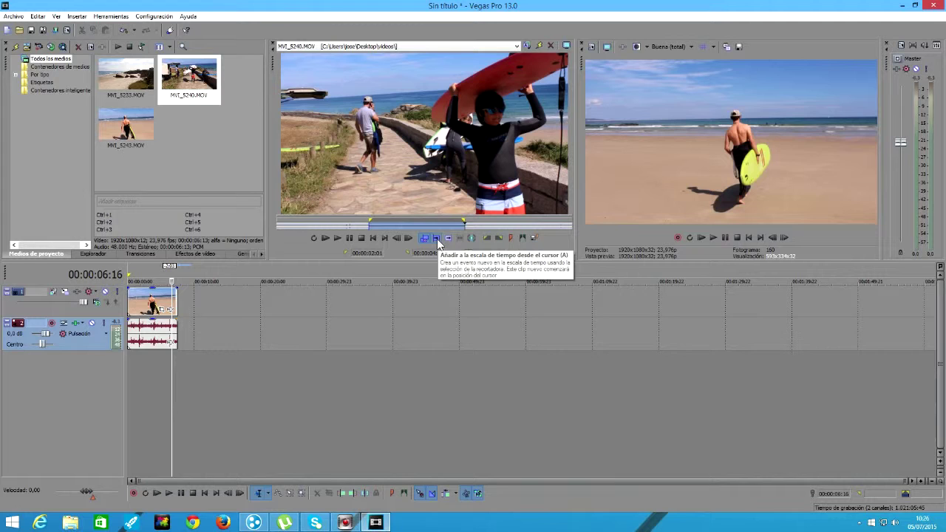
click(180, 278)
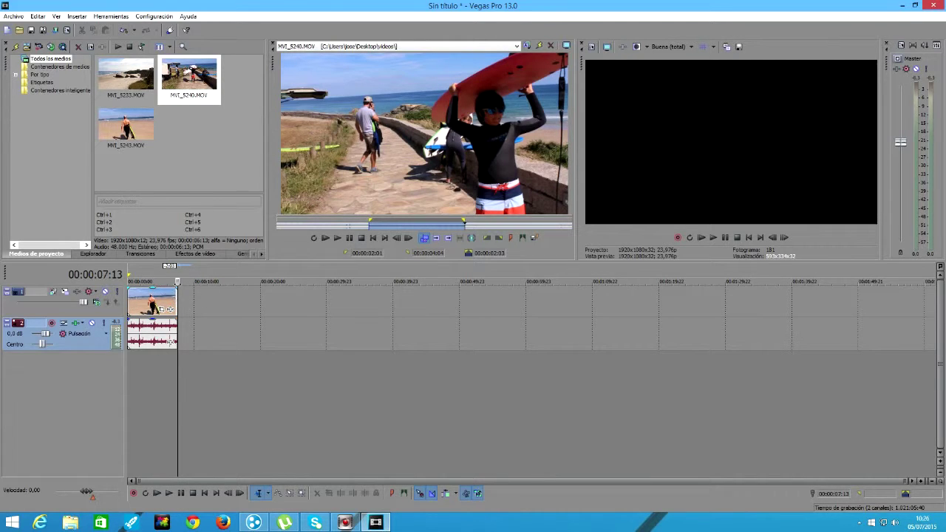
click(448, 238)
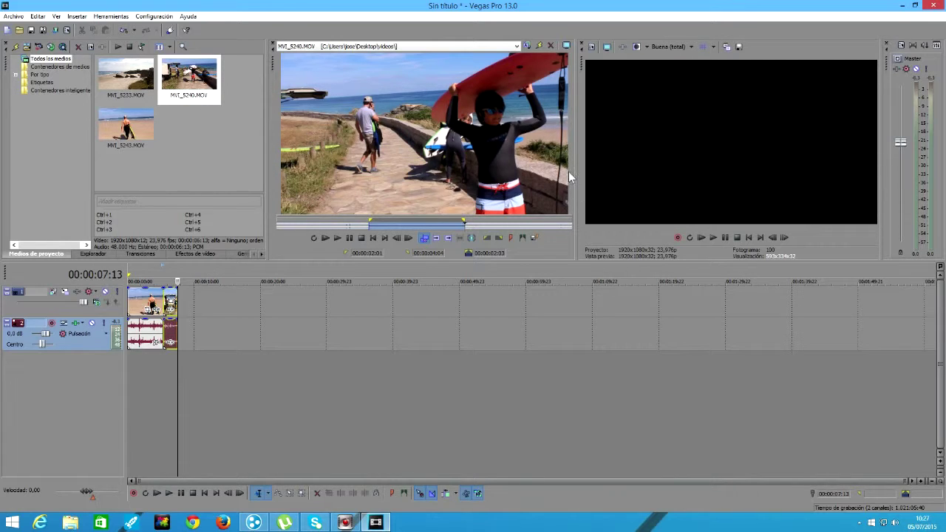
Collapse the trimmer to widen the video preview, and delete the MVI_5240 segment's video and audio from the timeline
drag(575, 174, 273, 183)
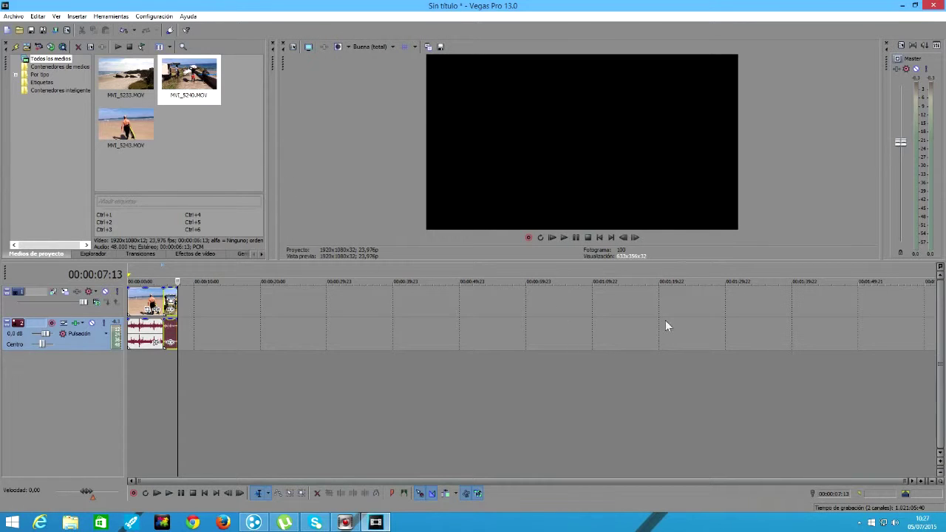
click(171, 299)
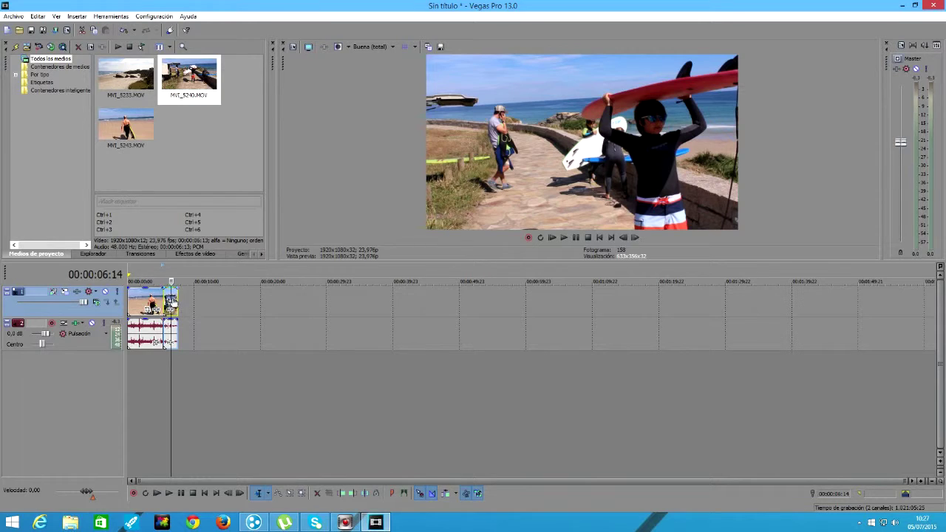
right_click(175, 303)
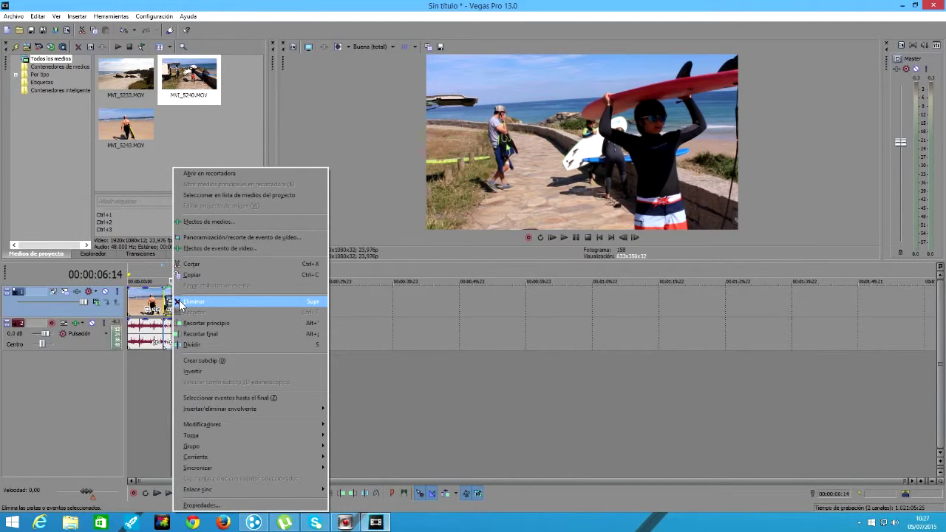
click(184, 301)
click(174, 330)
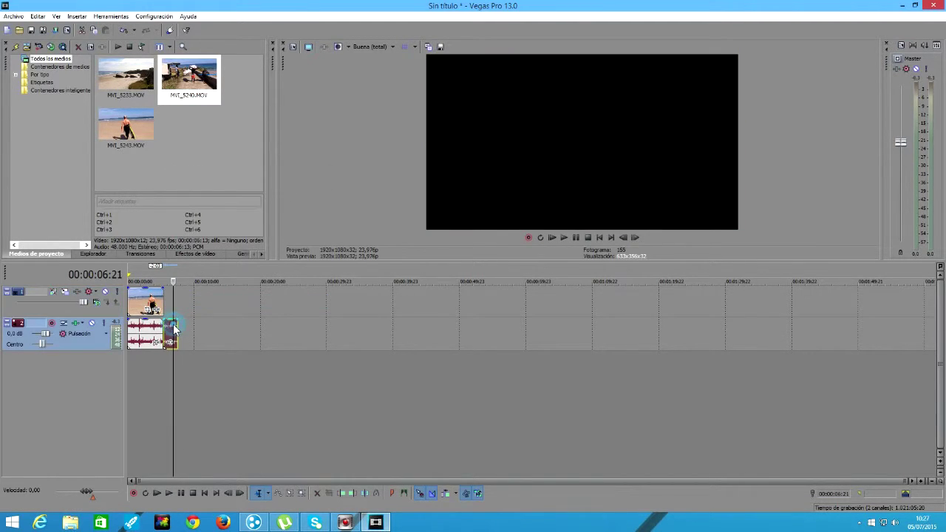
key(Delete)
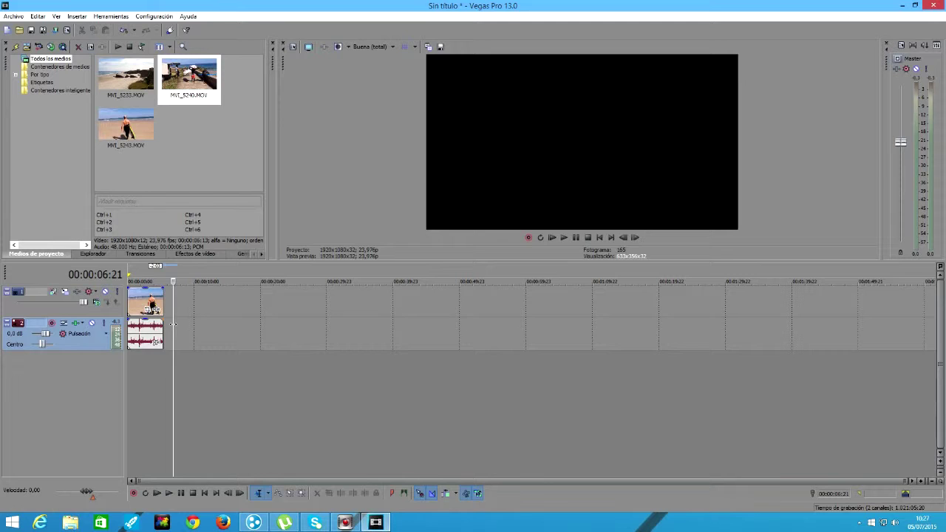
Review the editing options for the remaining video event and return the timeline cursor to 00:00:00:00
right_click(151, 307)
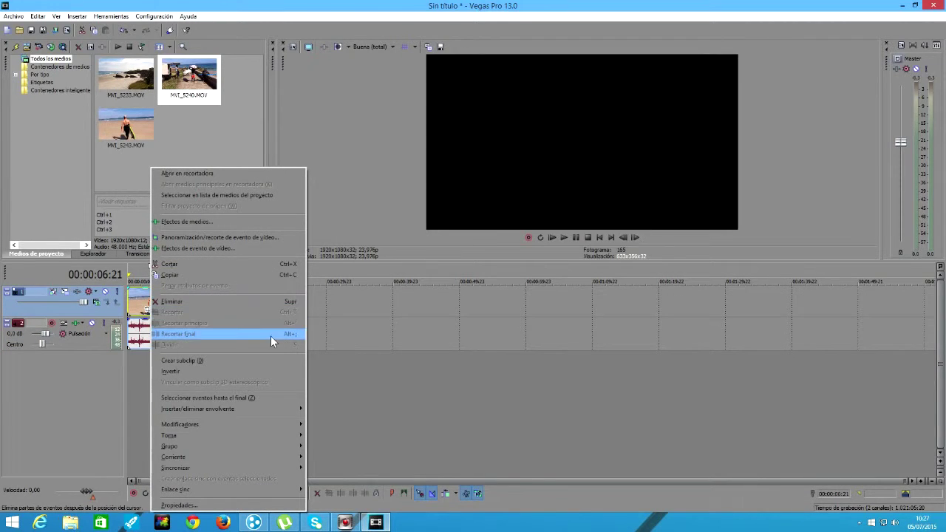
click(366, 310)
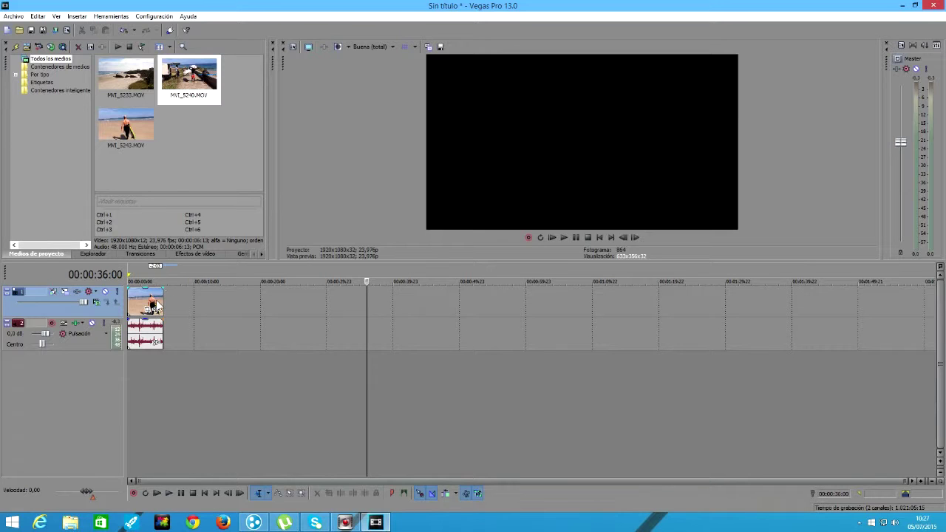
click(128, 274)
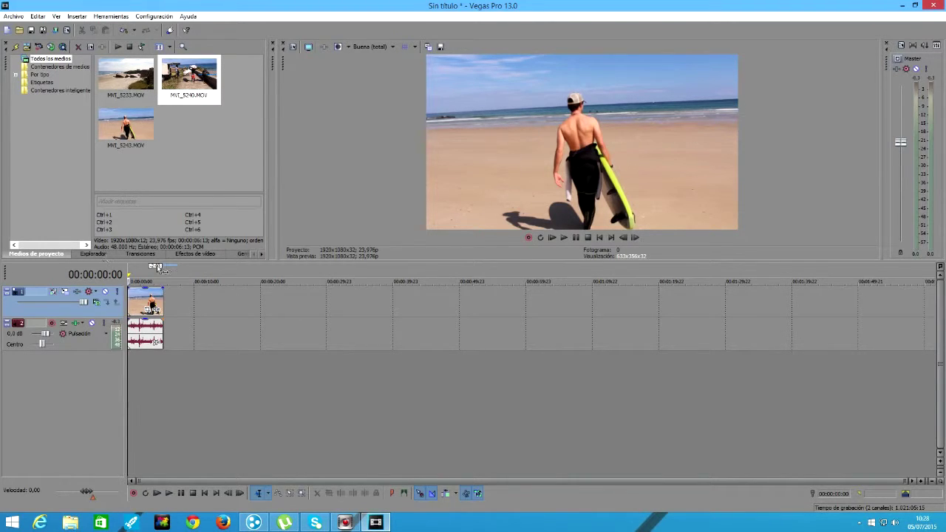
Open the media generators and browse the Títulos & Texto de Sony presets
click(262, 255)
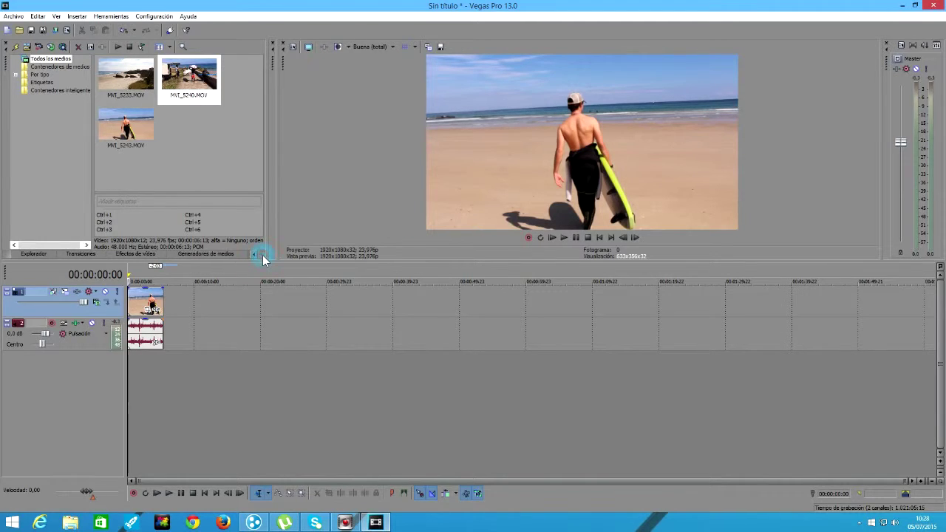
click(223, 255)
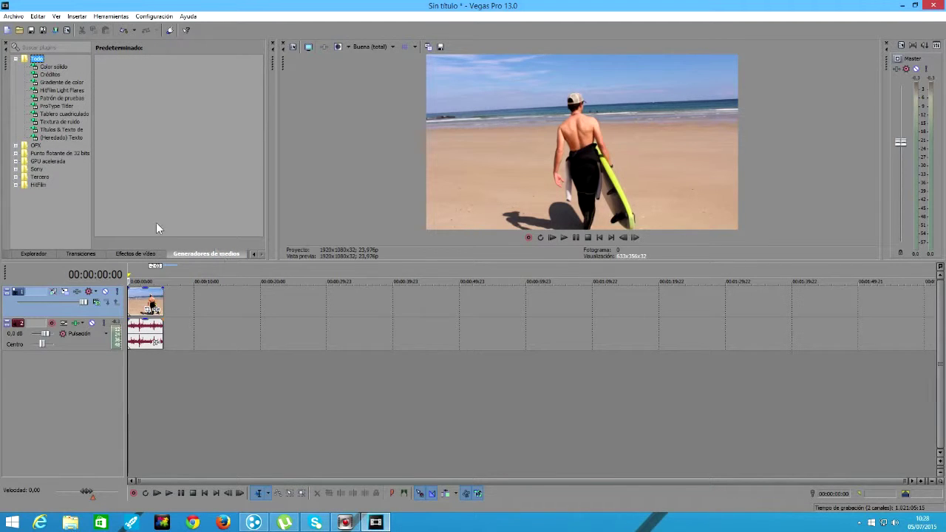
click(60, 129)
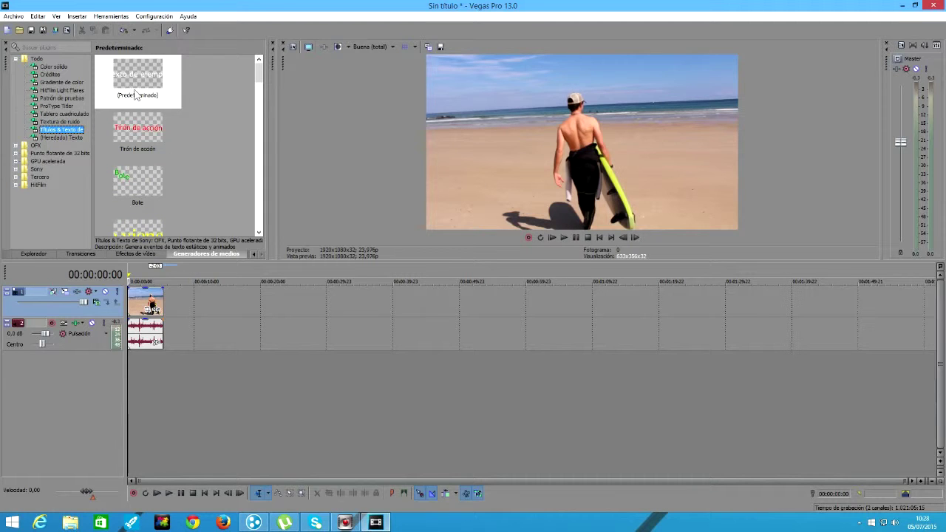
scroll(215, 106, down, 5)
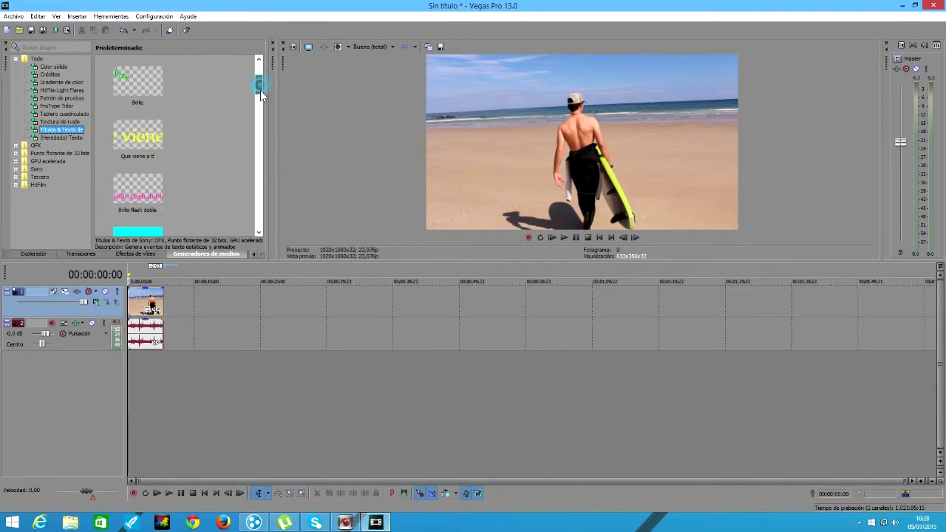
click(124, 125)
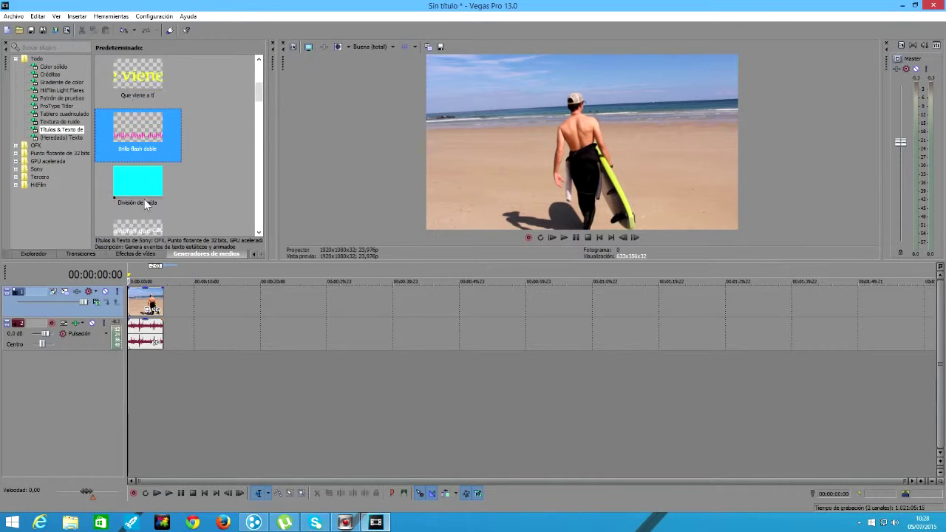
scroll(221, 114, down, 1)
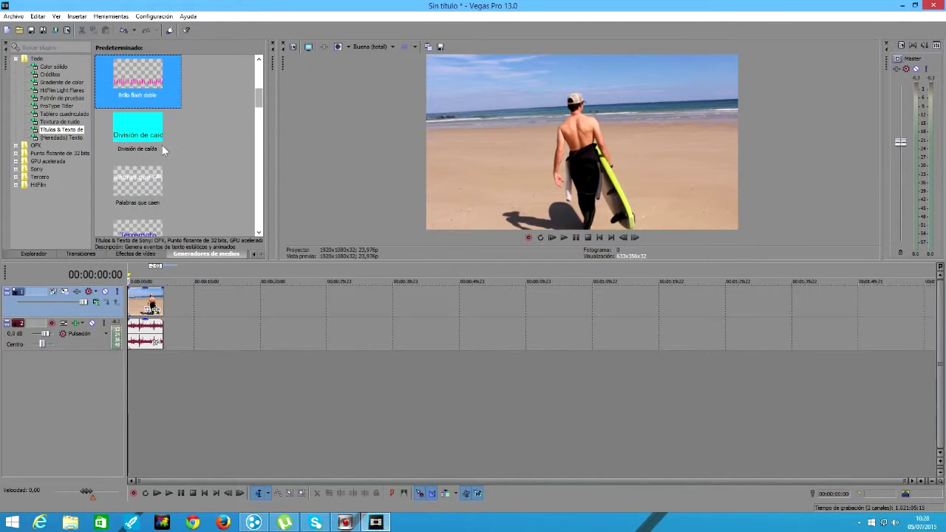
click(258, 232)
click(258, 232)
click(259, 232)
click(259, 232)
click(258, 232)
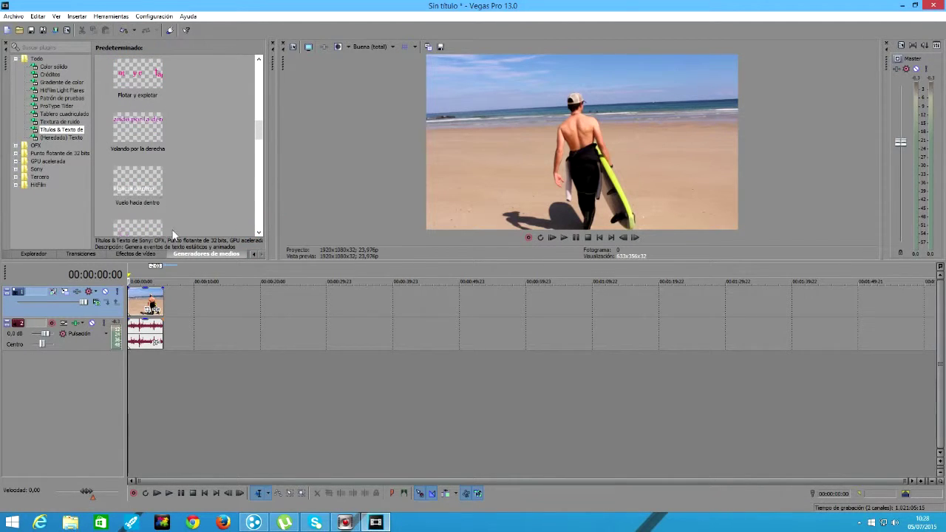
Add the (Predeterminado) title preset to the start of the video track
drag(258, 131, 258, 70)
click(134, 70)
drag(135, 70, 129, 297)
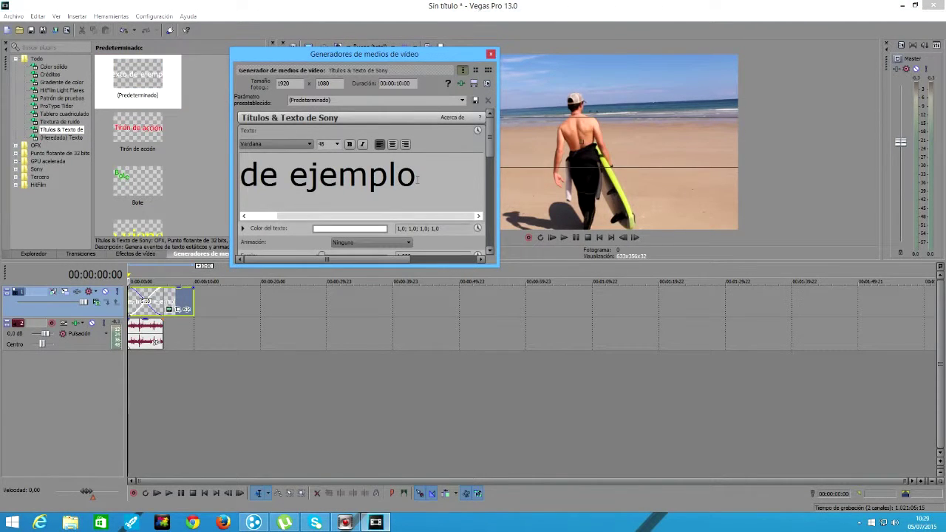
Replace the title's sample text with "fx edicion"
double_click(416, 177)
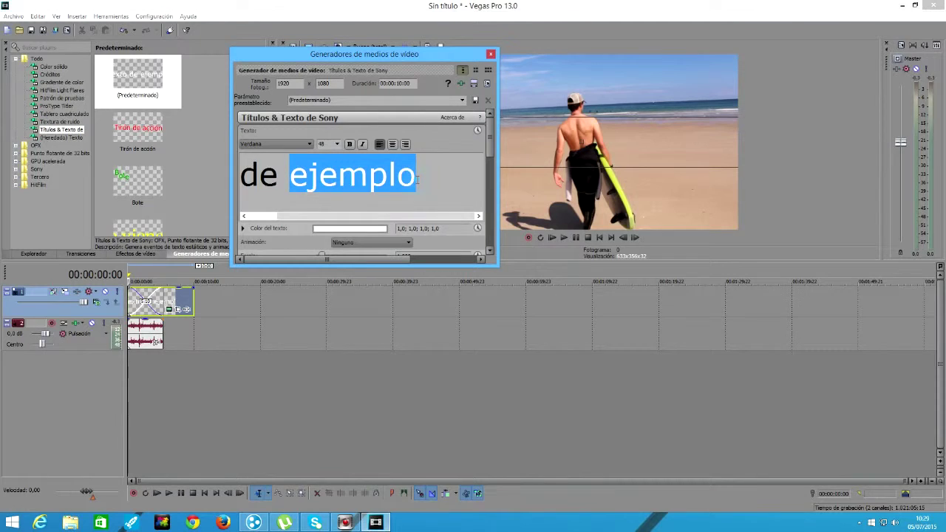
click(416, 178)
drag(416, 178, 236, 184)
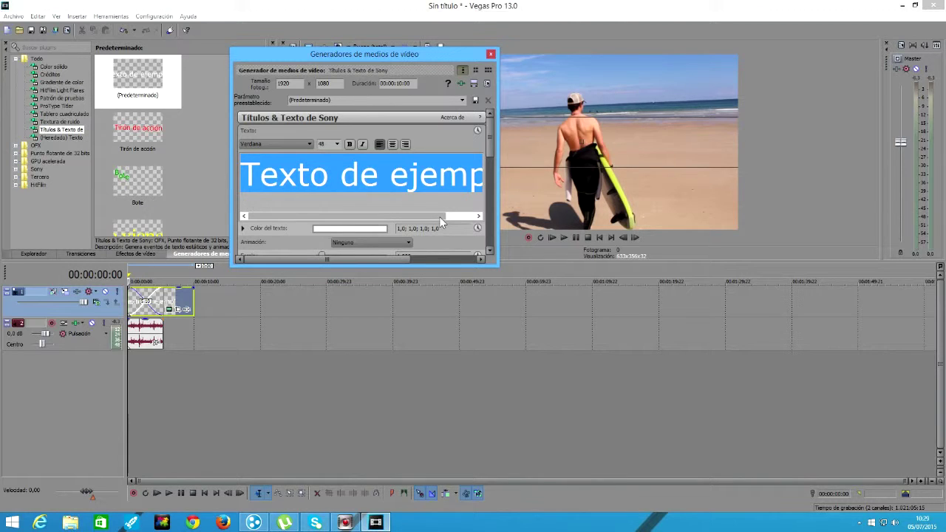
key(Delete)
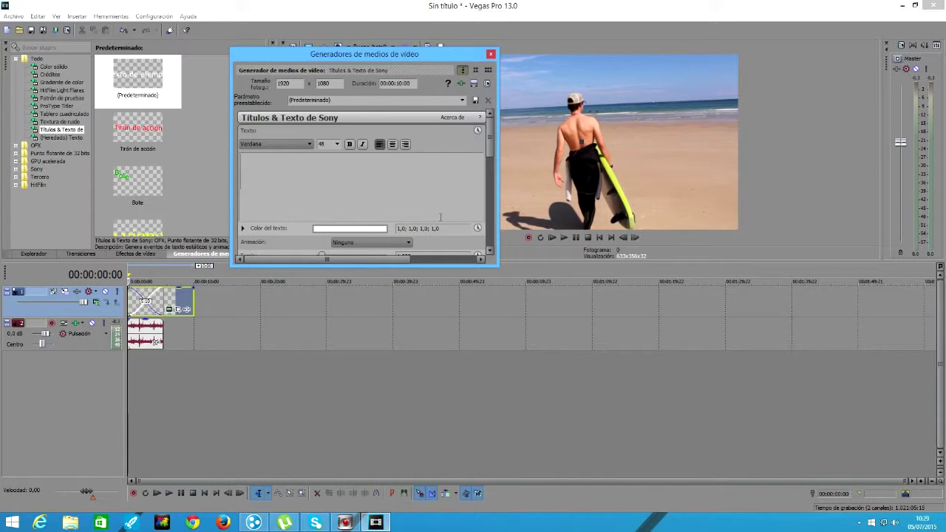
text(fx )
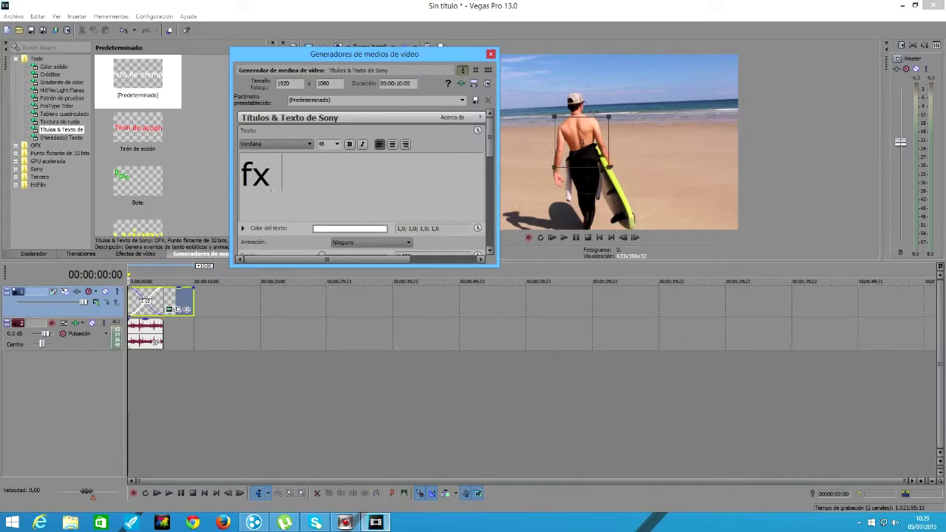
text(edicion)
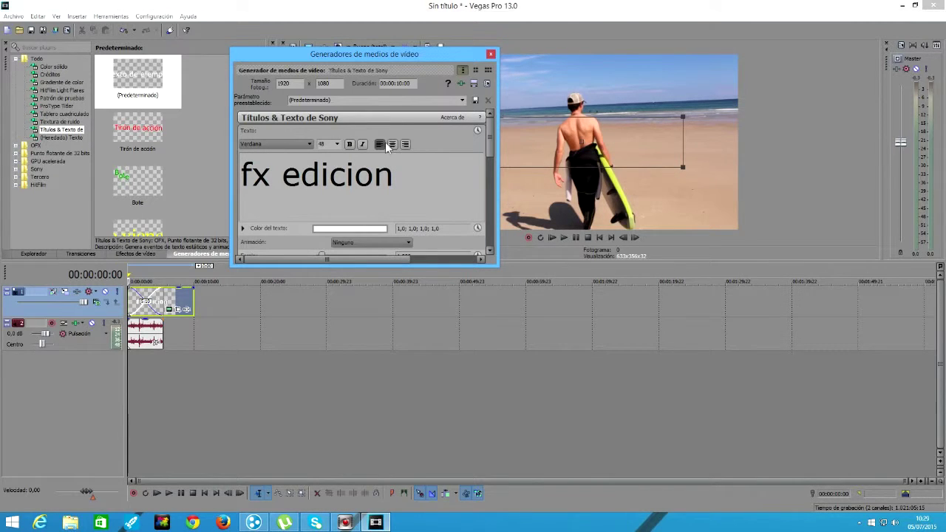
Set the title's text colour to a light orange (1,0; 0,74; 0,59; 1,0)
click(358, 228)
click(307, 303)
click(284, 315)
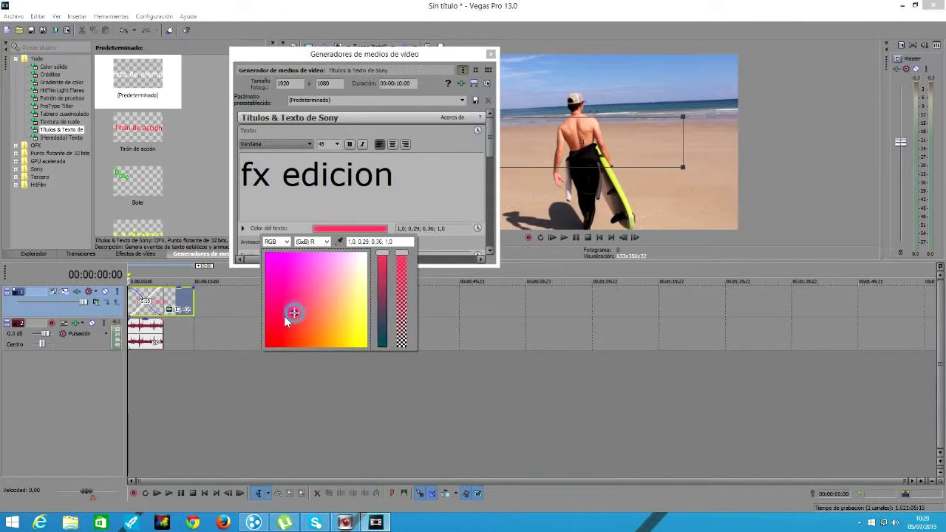
click(340, 291)
click(428, 290)
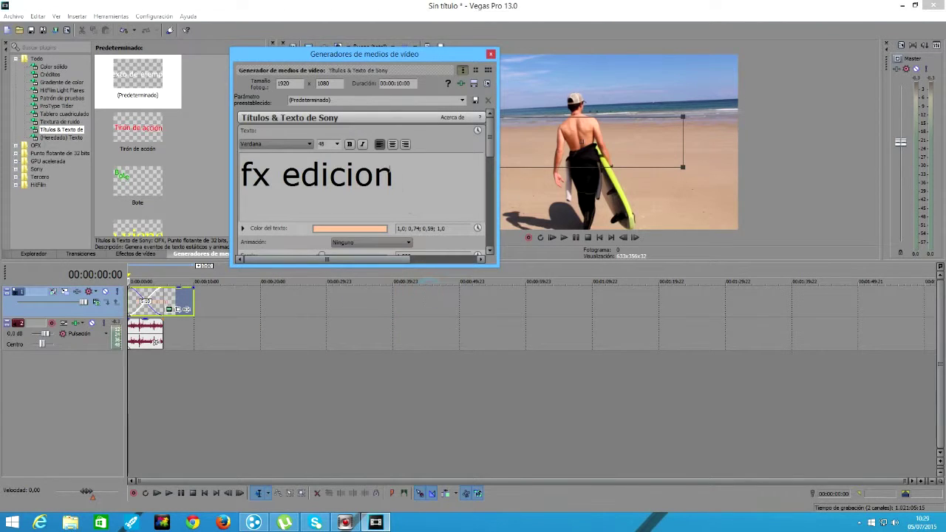
Select the whole "fx edicion" text and set its colour to pink (1,0; 0,23; 0,43; 1,0)
drag(396, 173, 241, 175)
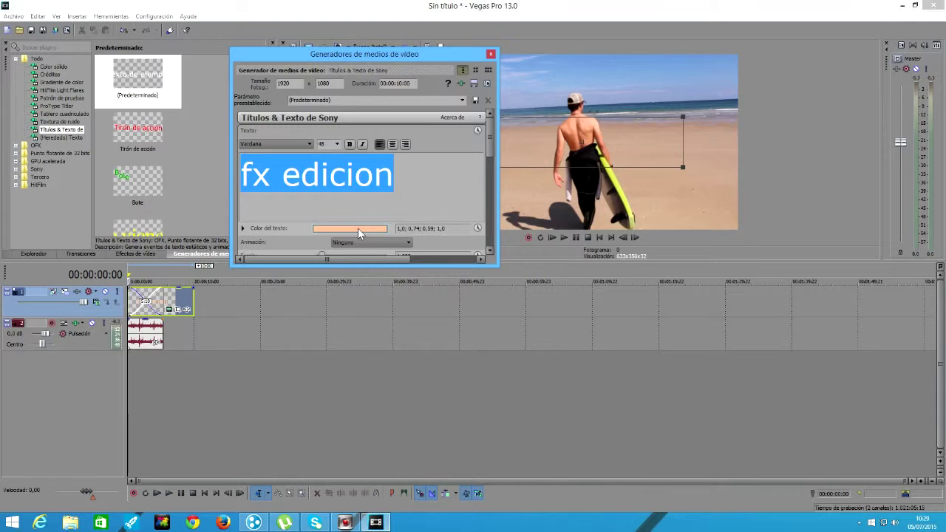
click(357, 229)
click(292, 282)
click(319, 318)
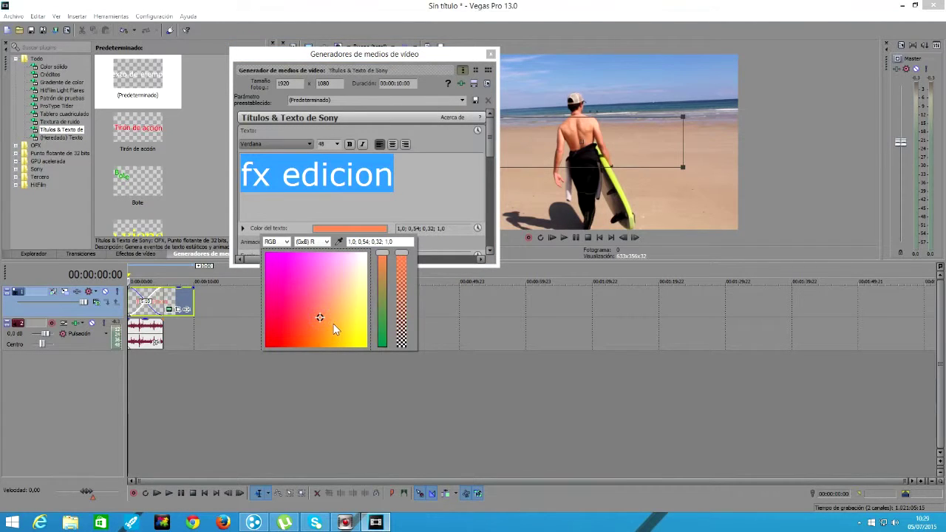
mouse_move(308, 326)
mouse_down()
mouse_move(274, 270)
mouse_move(288, 305)
mouse_up()
click(447, 153)
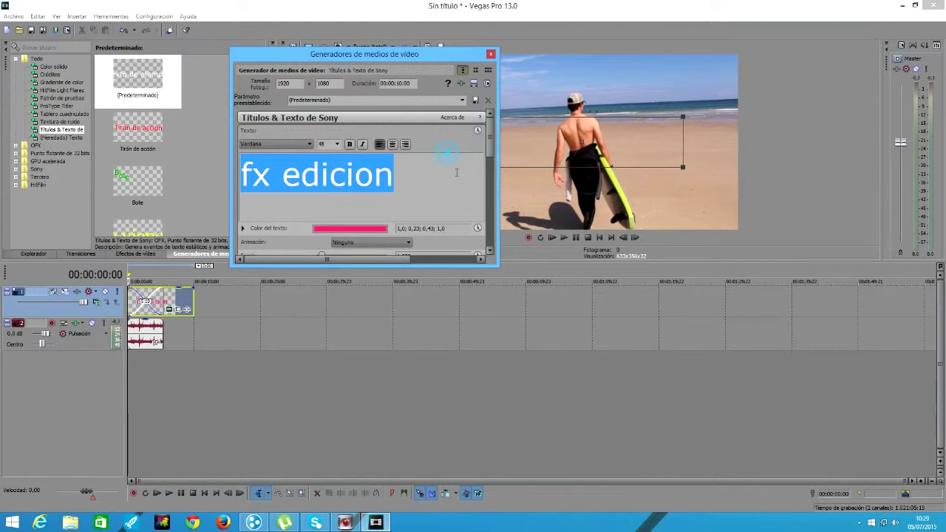
Try to add Sony ProType Titler from the generator plug-in chooser, check the title's generator settings again and close them
click(461, 84)
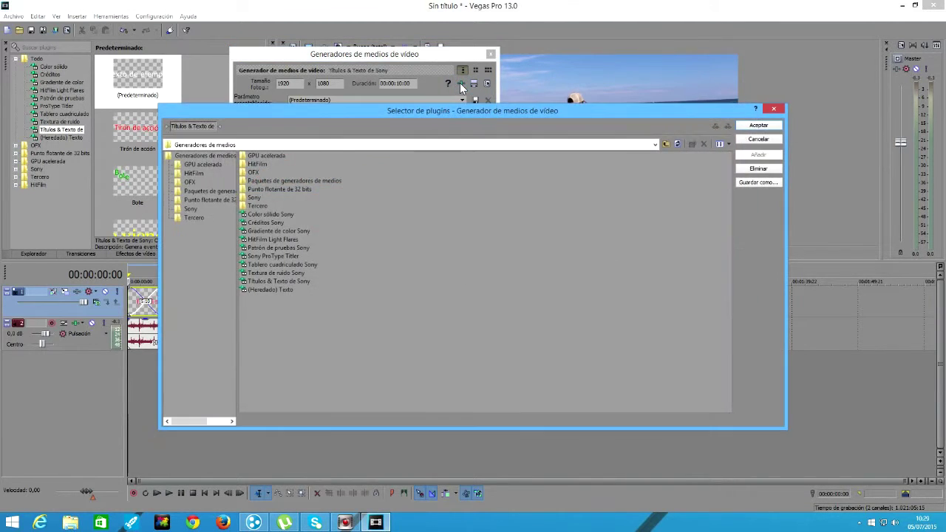
click(269, 257)
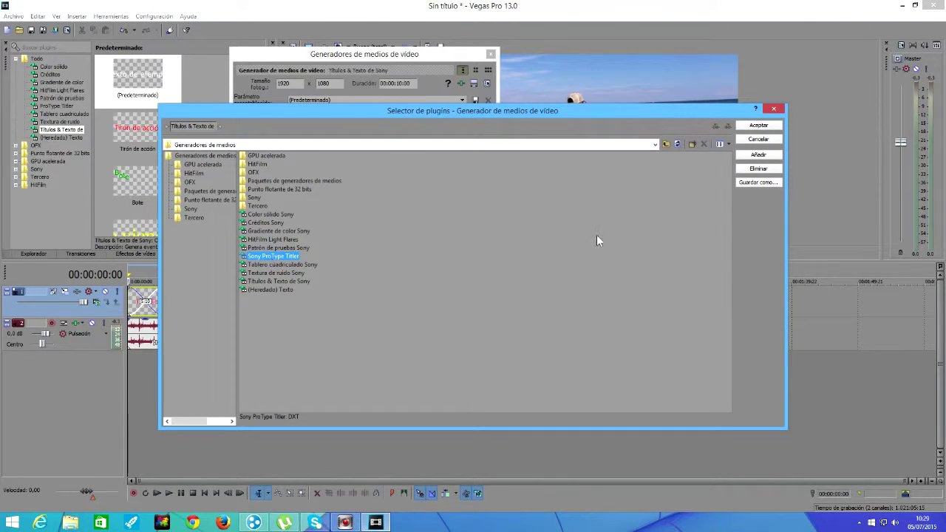
click(773, 124)
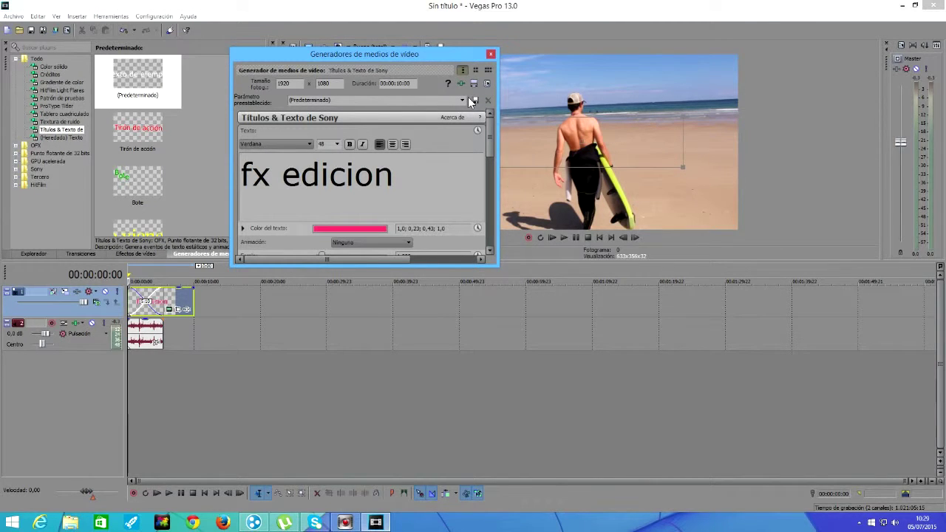
click(491, 55)
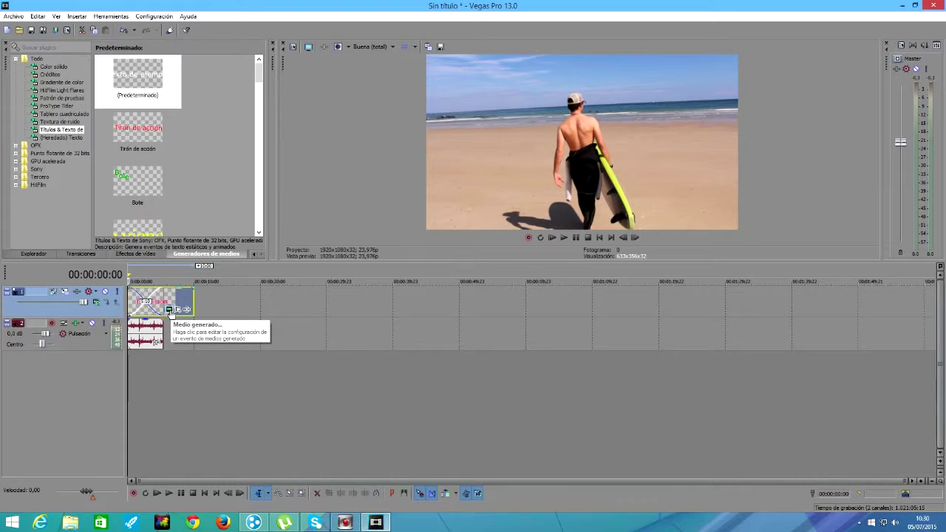
click(169, 310)
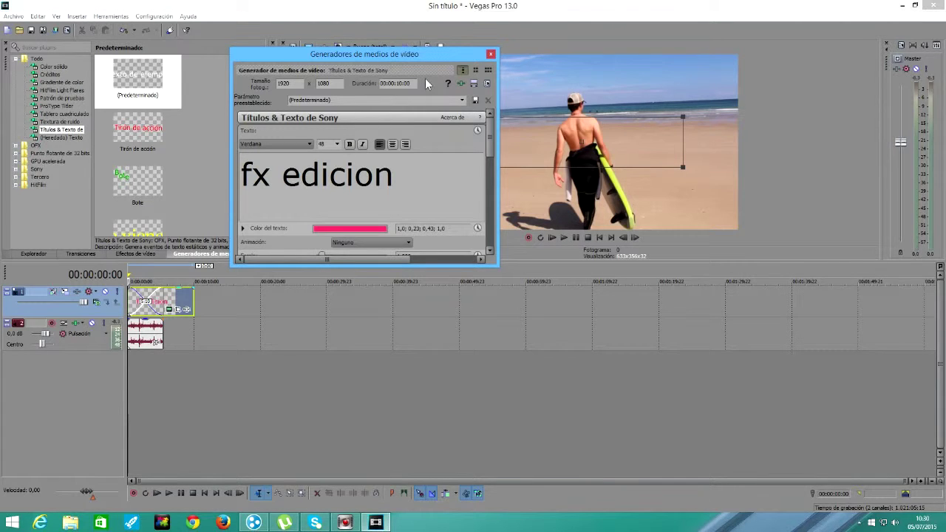
click(490, 55)
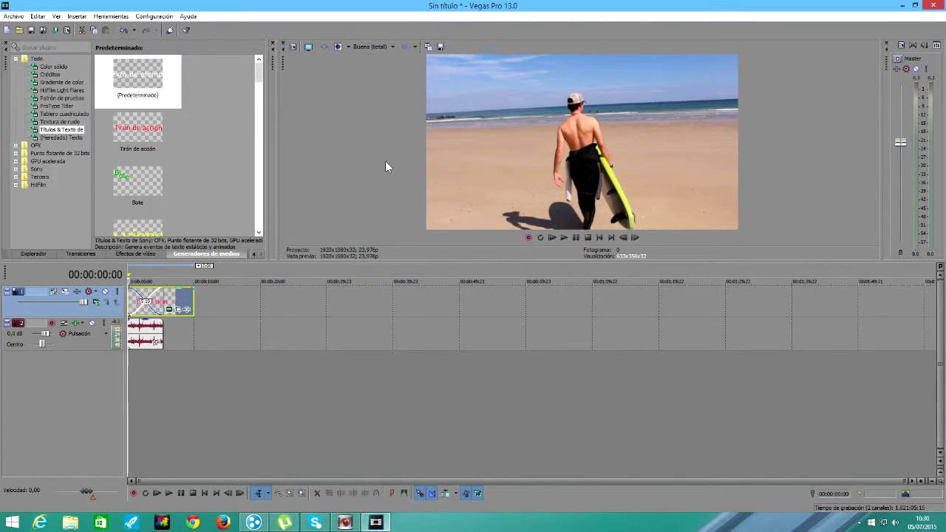
Open the title's event pan/crop and keyframe a centred crop of about 1200 × 675 at the start and 960 × 540 at 00:00:01:00
click(177, 312)
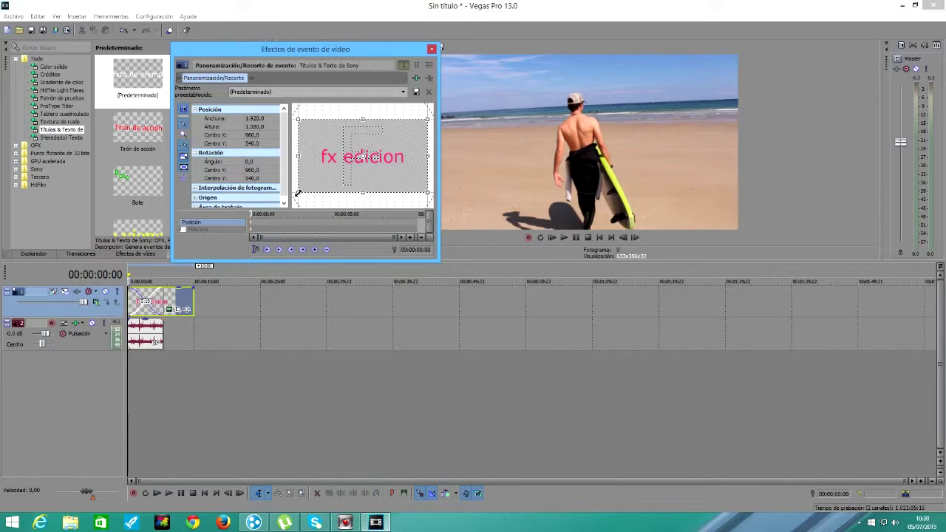
drag(297, 193, 322, 181)
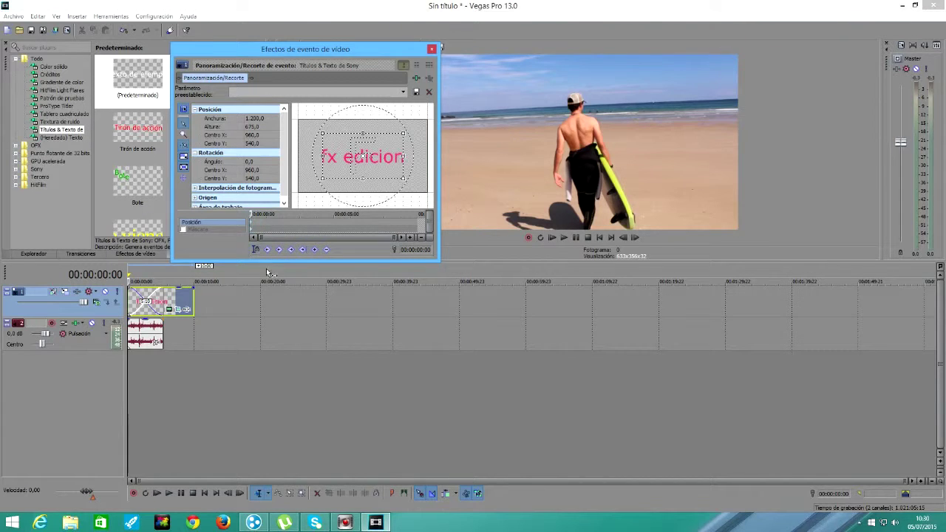
drag(251, 213, 263, 214)
drag(322, 157, 331, 156)
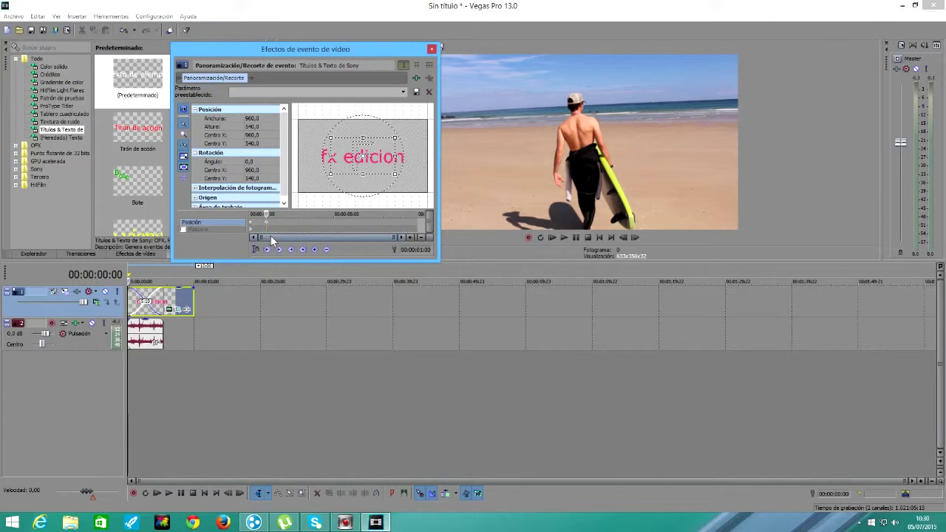
Add tighter title crop keyframes of about 480 × 270 at 00:00:02:01 and 240 × 135 at about three seconds
drag(267, 213, 283, 214)
drag(331, 175, 347, 169)
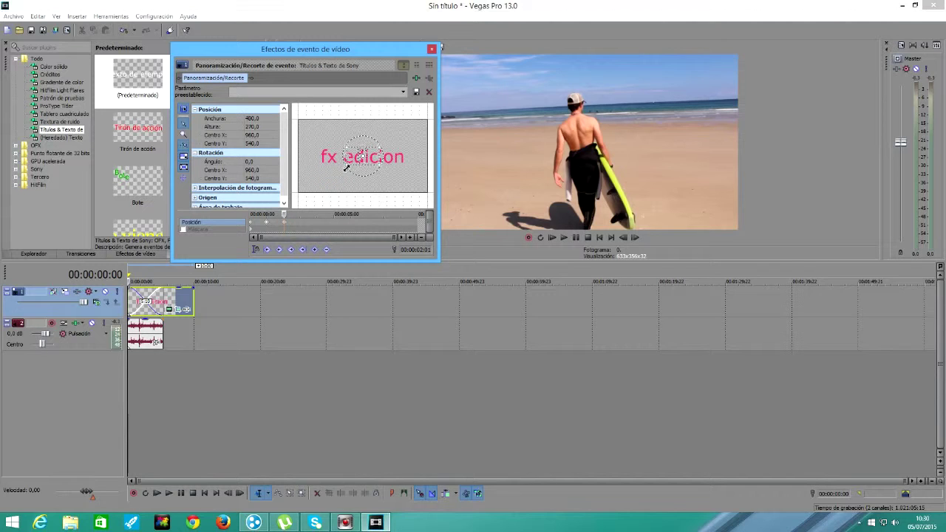
drag(284, 213, 301, 214)
drag(347, 167, 352, 162)
Keyframe the title crop wider again: about 480 × 270 at 00:00:03:08, 720 × 405 at 00:00:03:21, and larger still at 00:00:04:05
drag(300, 214, 302, 214)
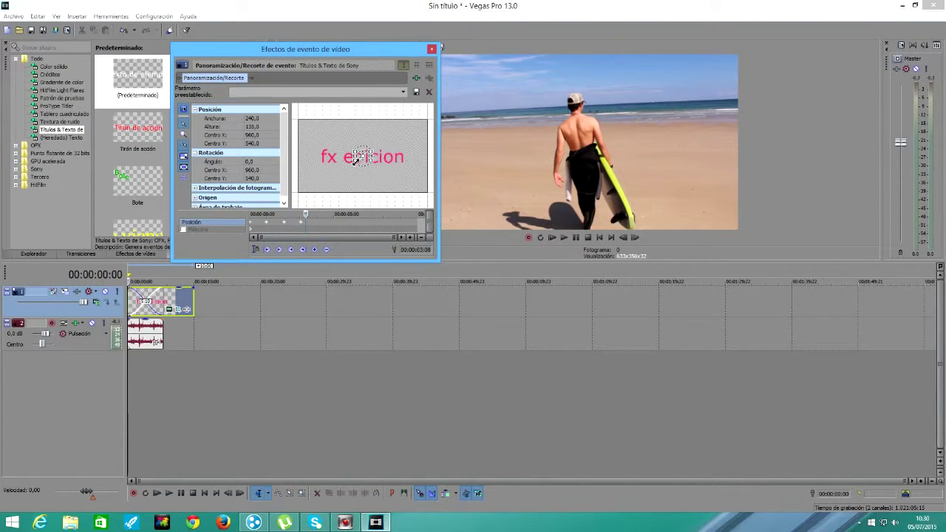
drag(355, 158, 345, 172)
drag(305, 214, 314, 213)
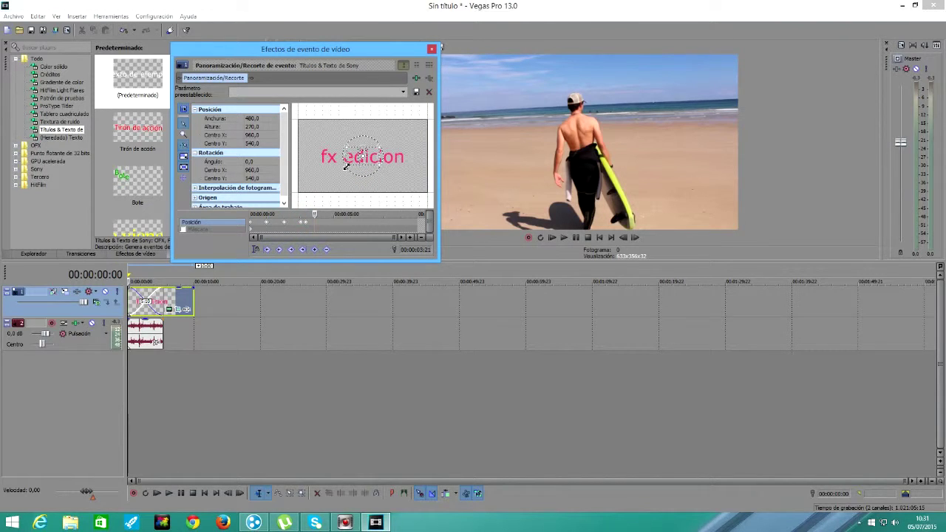
drag(345, 170, 337, 182)
drag(316, 214, 319, 213)
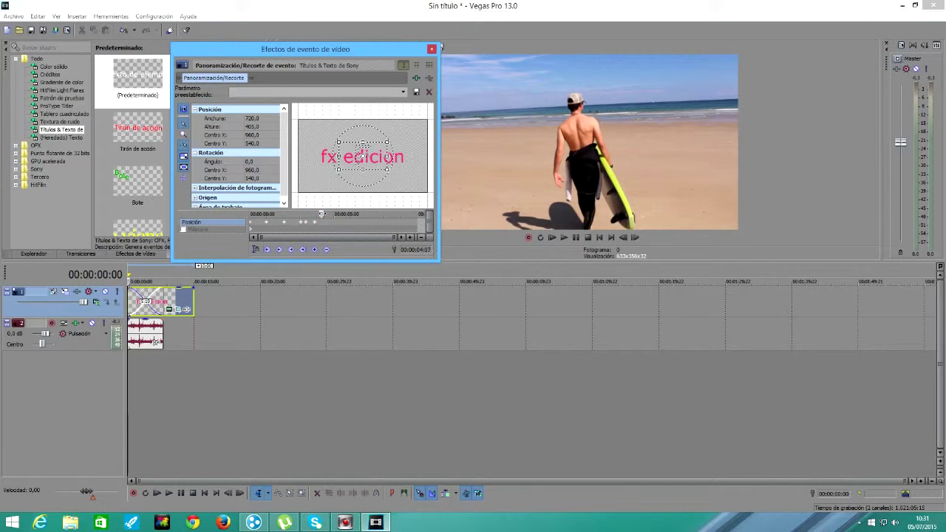
drag(340, 169, 330, 175)
Widen the title crop to about 1200 × 675 at about five seconds and 1440 × 810 at 00:00:05:18
drag(321, 214, 334, 213)
drag(328, 174, 322, 178)
drag(334, 213, 345, 214)
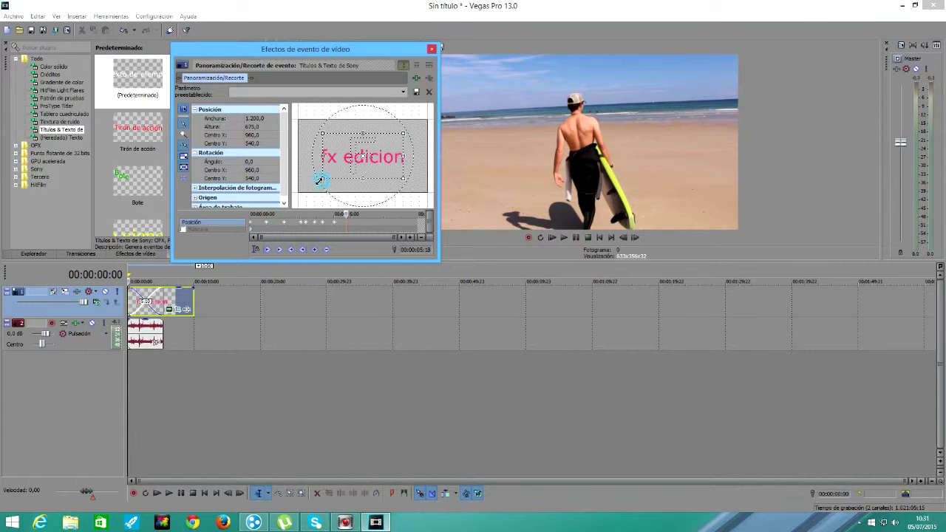
drag(319, 181, 314, 185)
Keyframe the title crop at about 1680 × 945 at 00:00:06:14 and the full 1920 × 1080 at 00:00:07:15
drag(346, 213, 360, 213)
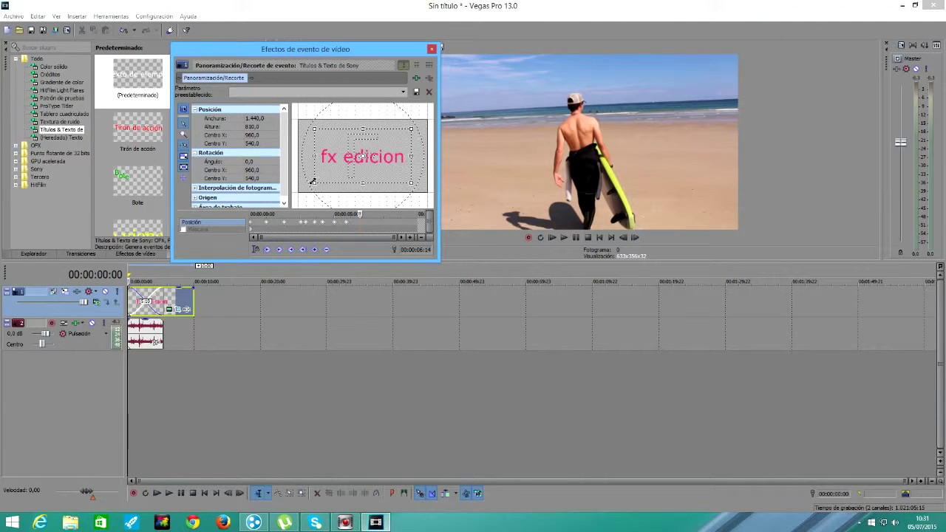
drag(313, 181, 306, 187)
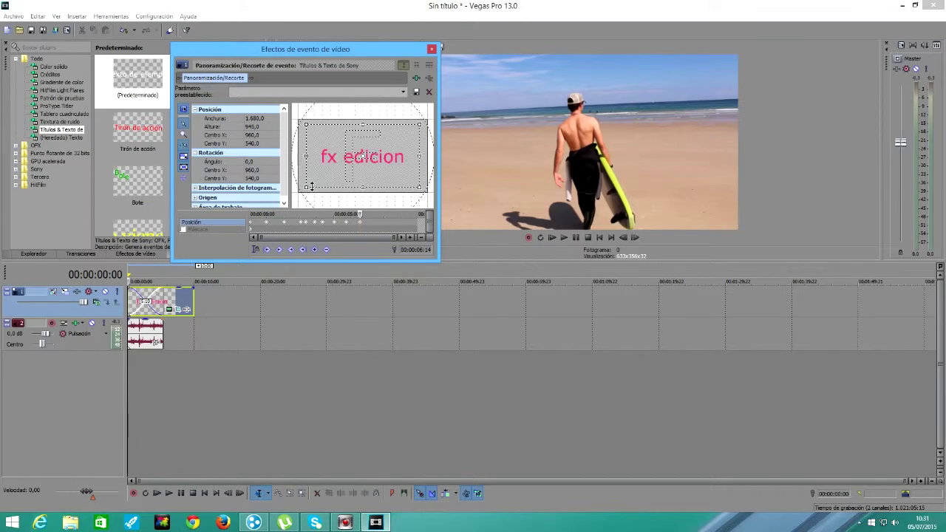
drag(361, 214, 373, 214)
drag(306, 186, 297, 192)
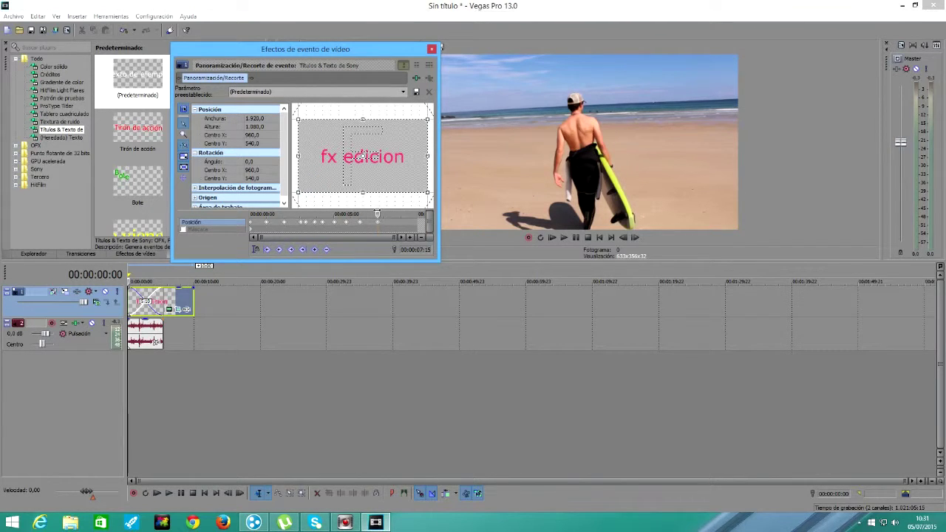
Add a final title crop keyframe of about 240 × 135 at 00:00:10:00 and close the event pan/crop settings
drag(388, 214, 419, 214)
drag(300, 192, 346, 159)
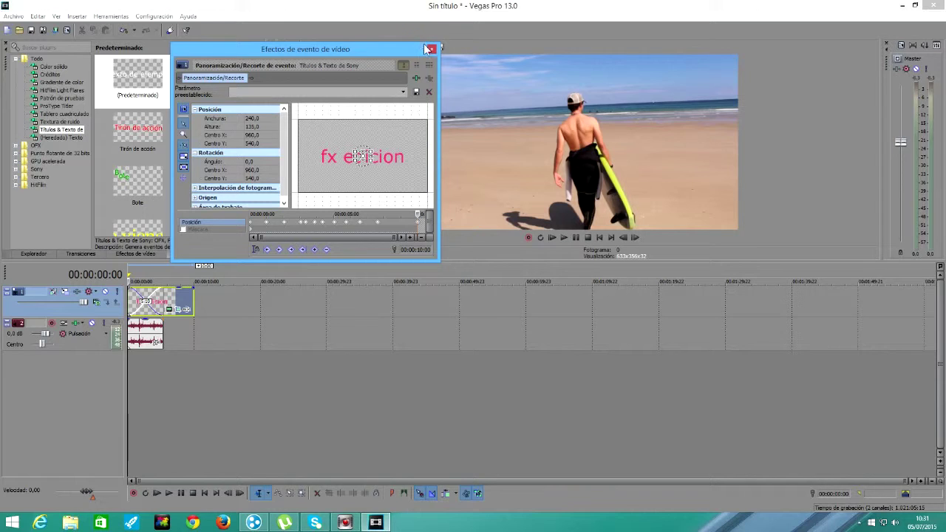
click(432, 49)
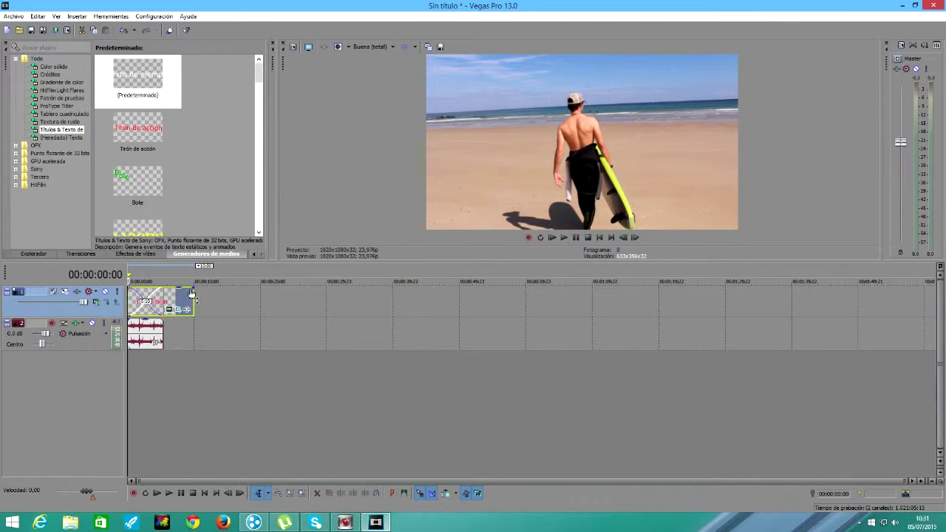
Rearrange the timeline so the title starts at zero and the surfer clip's video and audio follow directly after it
drag(155, 336, 222, 343)
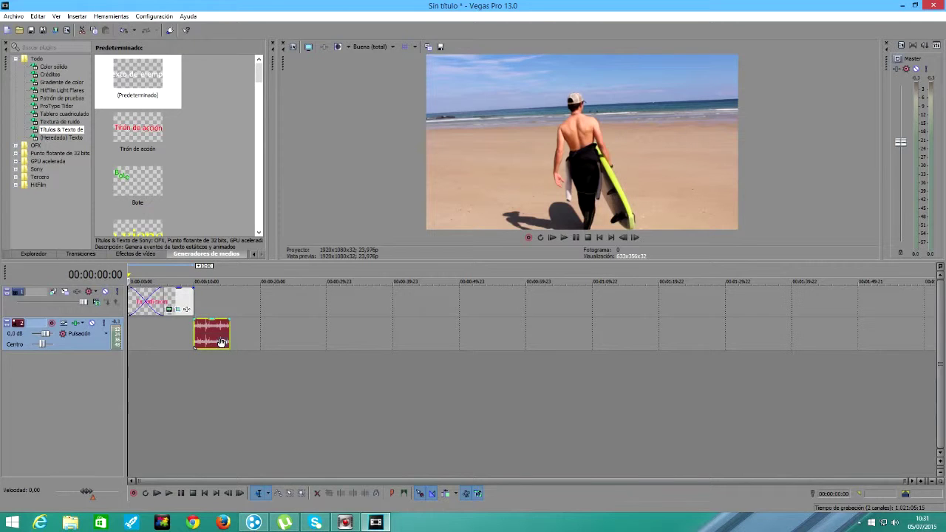
drag(210, 338, 145, 338)
click(199, 311)
mouse_move(199, 310)
mouse_down()
mouse_move(232, 312)
mouse_move(202, 311)
mouse_up()
click(152, 300)
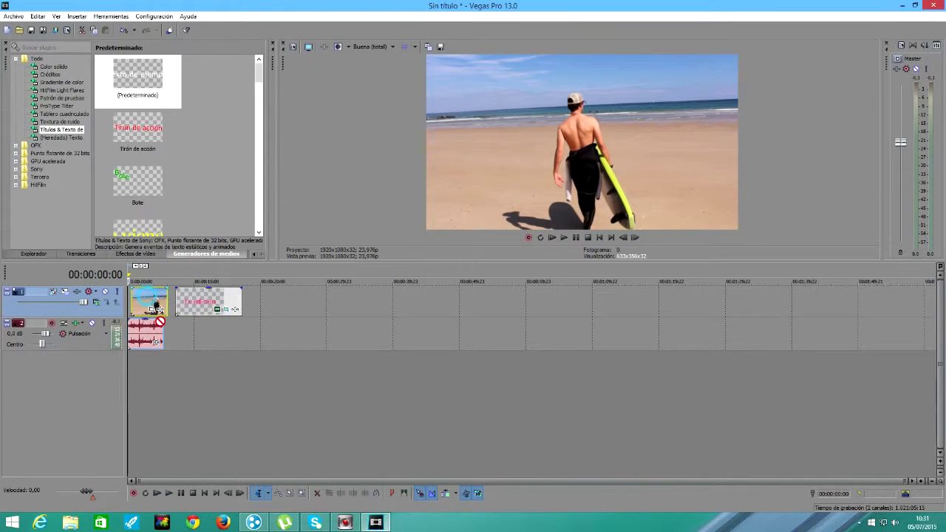
mouse_move(237, 335)
mouse_down()
mouse_move(258, 310)
mouse_move(158, 311)
mouse_move(152, 339)
mouse_move(222, 342)
mouse_up()
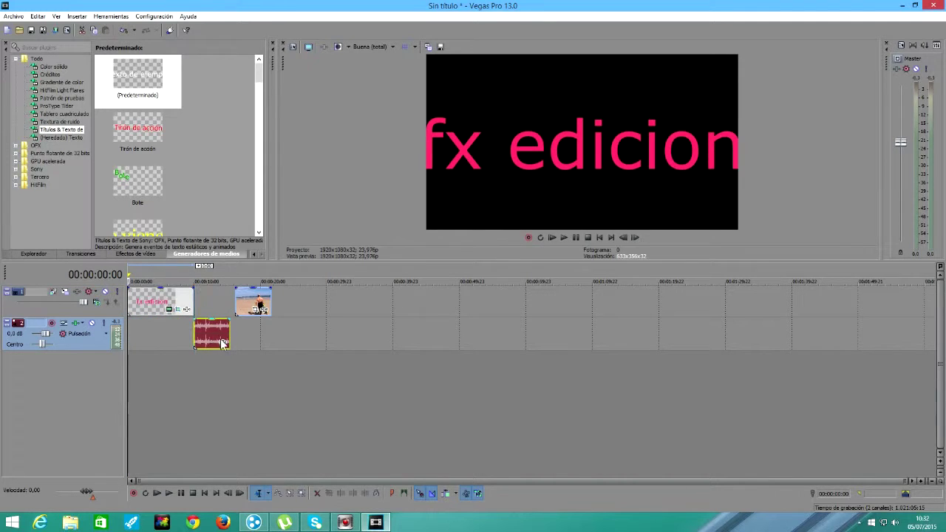
drag(253, 313, 212, 310)
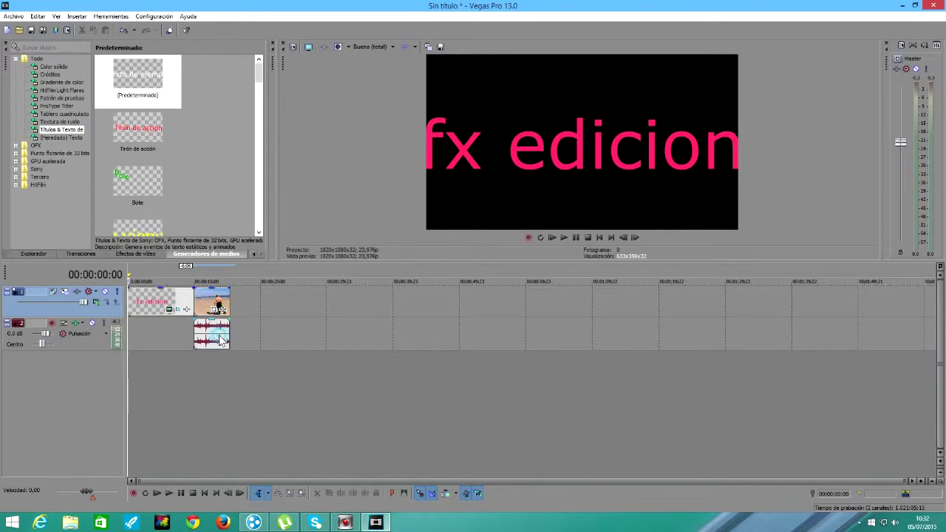
Turn off Ignore Event Grouping and try moving the surfer clip's video and audio together
click(215, 303)
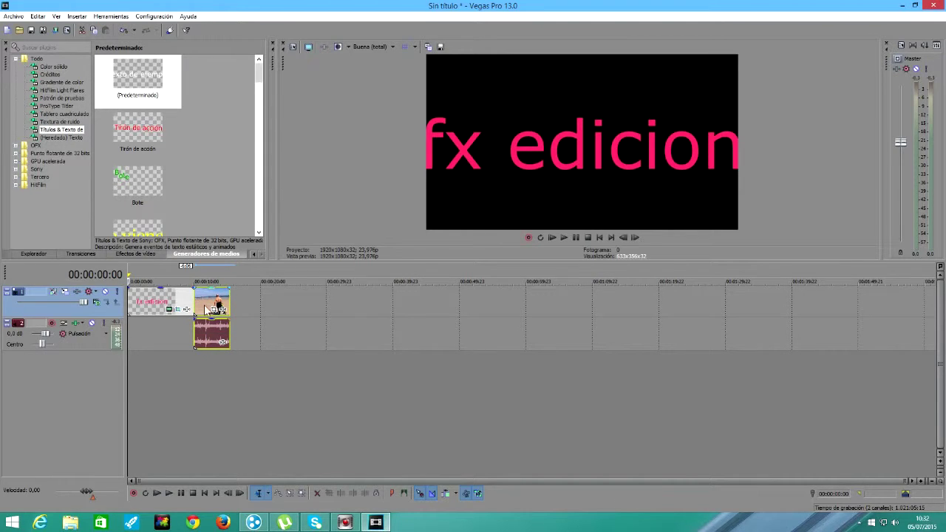
click(474, 496)
mouse_move(205, 335)
mouse_down()
mouse_move(221, 334)
mouse_move(205, 334)
mouse_up()
mouse_move(214, 340)
mouse_down()
mouse_move(232, 340)
mouse_move(188, 341)
mouse_move(221, 341)
mouse_up()
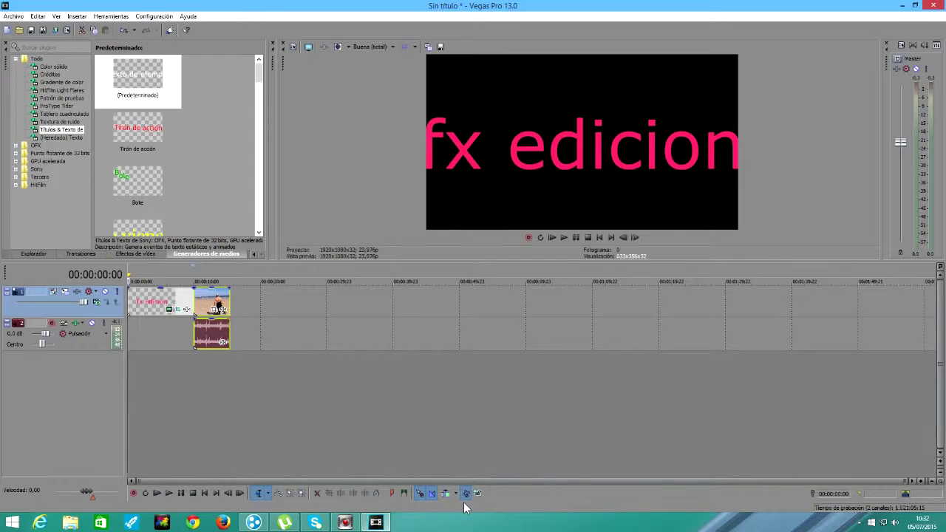
Turn Ignore Event Grouping back on and try adjusting the surfer clip's audio and video events individually
click(479, 495)
mouse_move(228, 338)
mouse_down()
mouse_move(246, 337)
mouse_move(216, 331)
mouse_move(240, 336)
mouse_move(215, 339)
mouse_up()
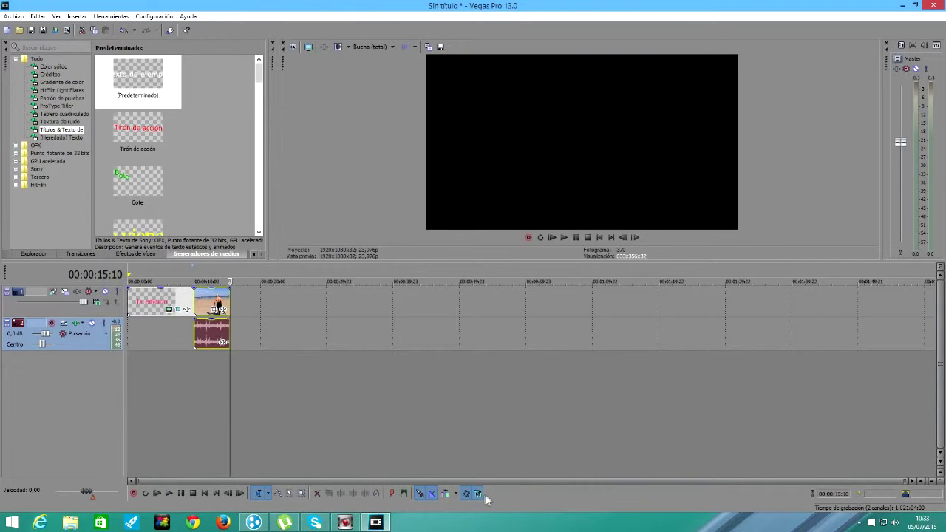
click(218, 336)
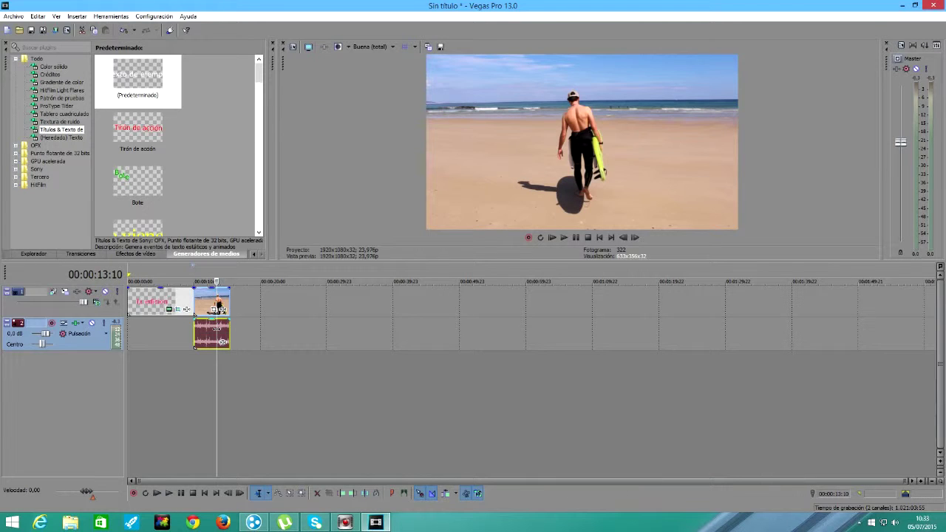
click(222, 336)
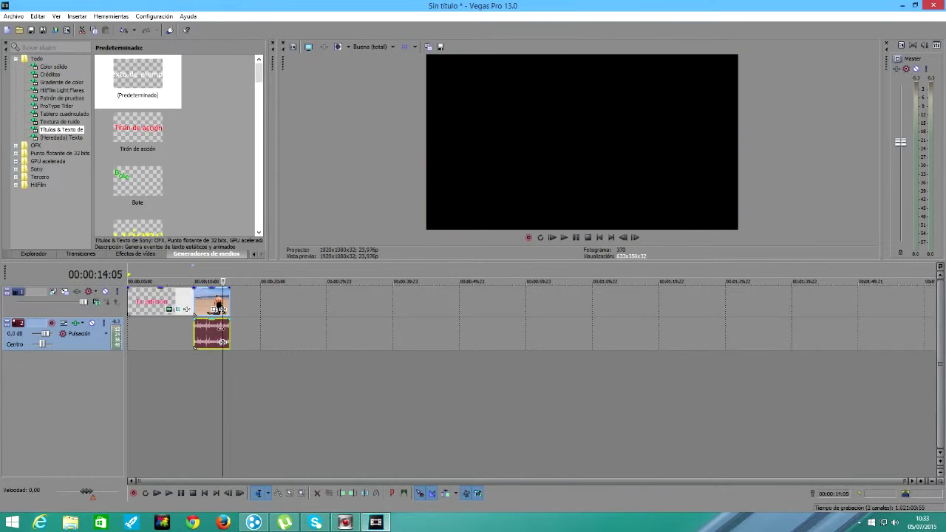
mouse_move(205, 336)
mouse_down()
mouse_move(218, 336)
mouse_move(201, 334)
mouse_up()
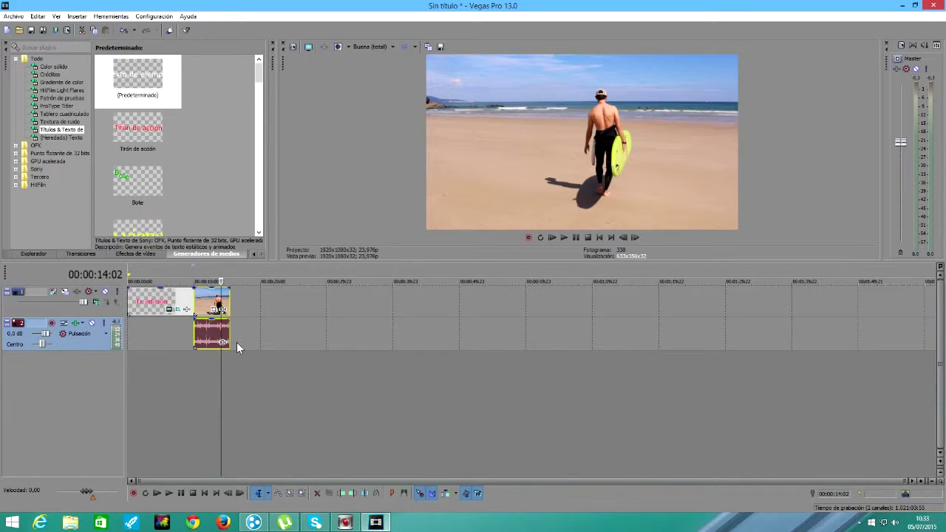
drag(205, 303, 214, 303)
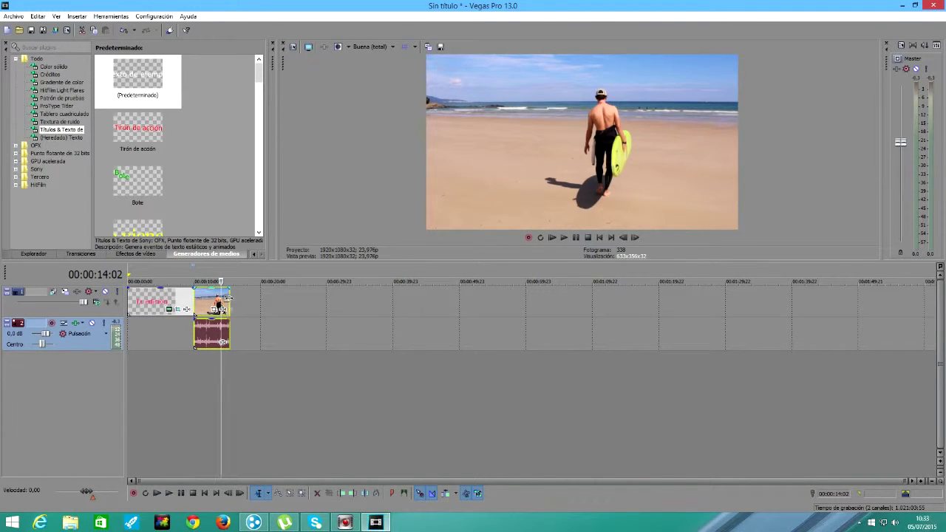
Fade the title in and out, and move the surfer clip's video and audio 2:11 earlier to cross-fade with the title's end
click(128, 288)
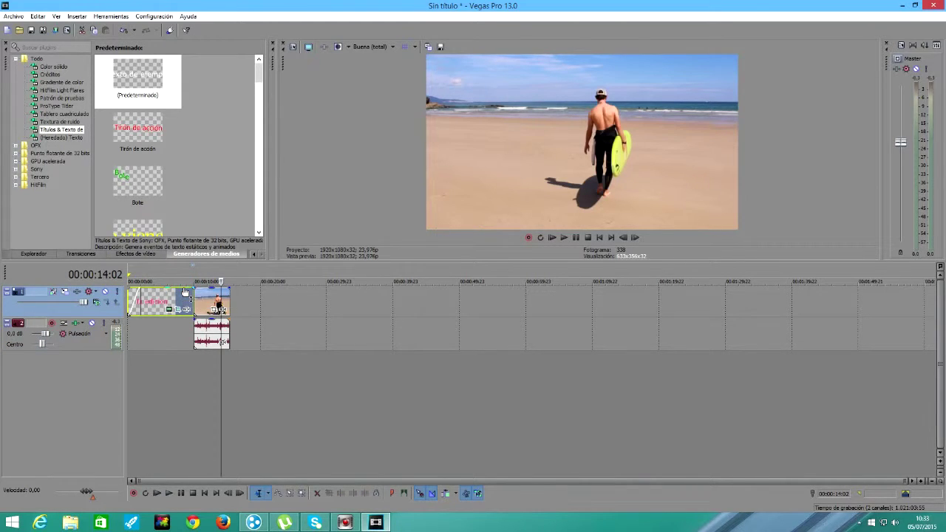
drag(194, 288, 185, 289)
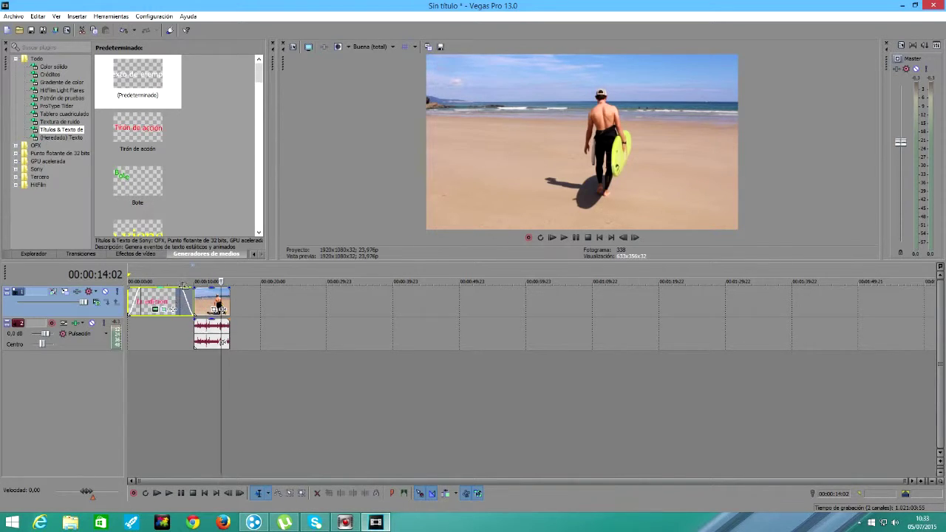
drag(217, 307, 199, 297)
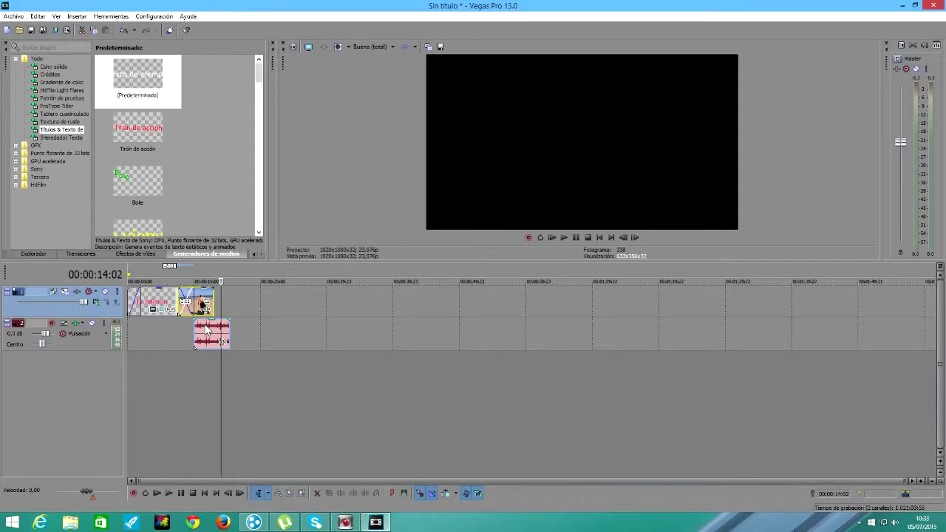
click(203, 331)
drag(203, 331, 189, 330)
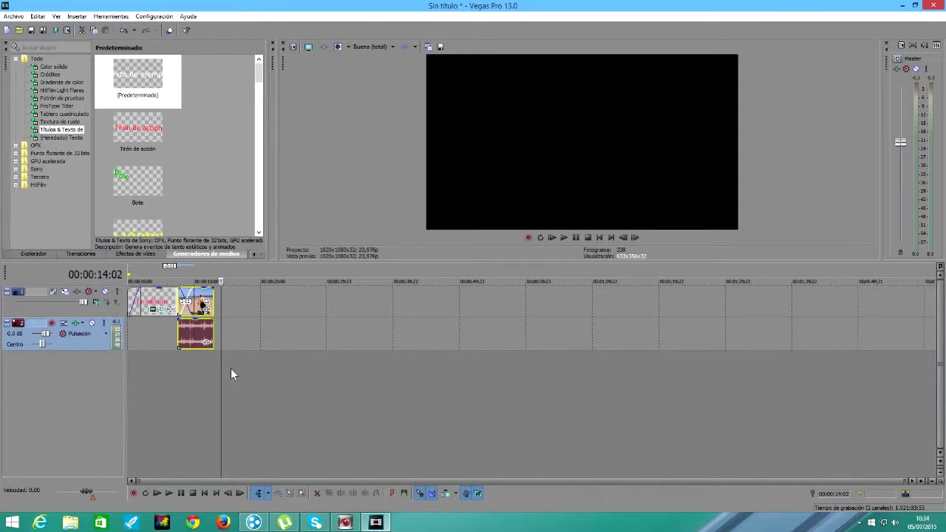
Play the timeline from the start to preview the title's fades and its transition into the surfer clip
click(130, 273)
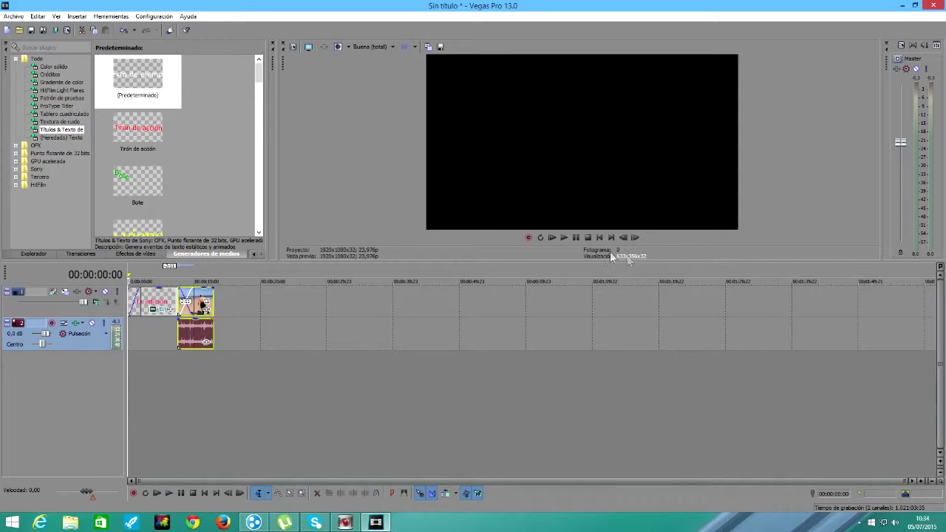
click(565, 237)
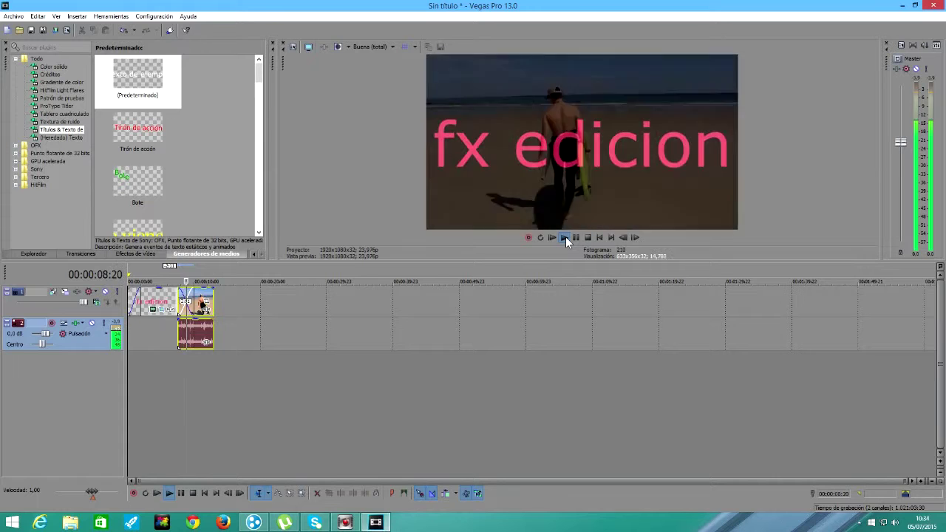
click(575, 238)
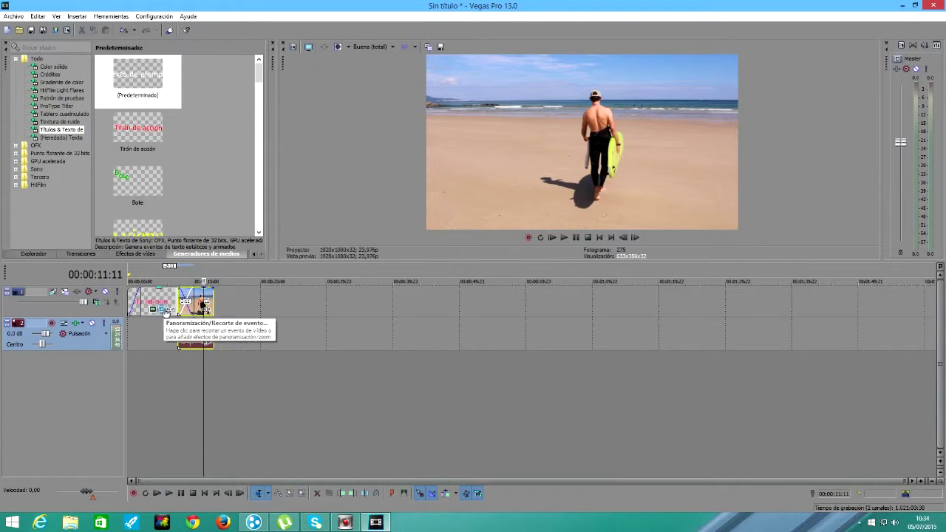
Add the NewBlue LE Light Bender effect to the title event and move its settings window clear of the preview
click(171, 311)
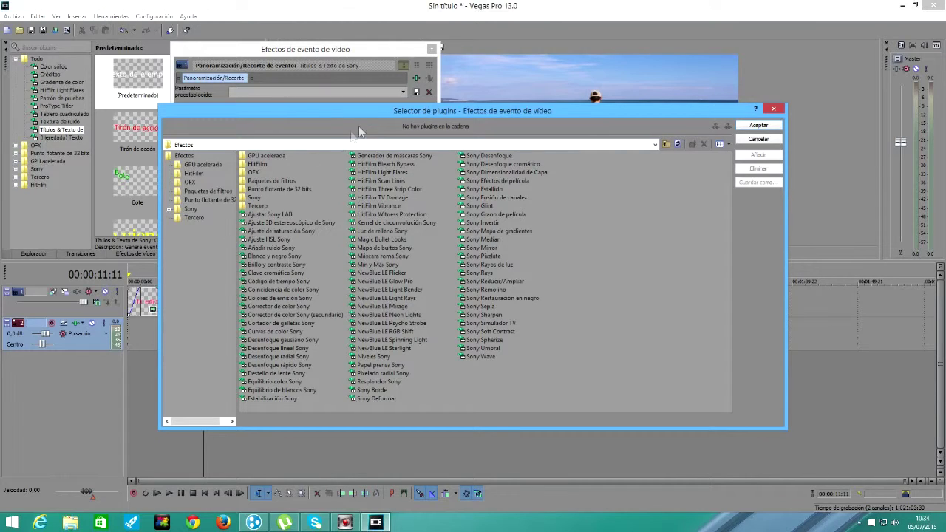
drag(367, 112, 432, 74)
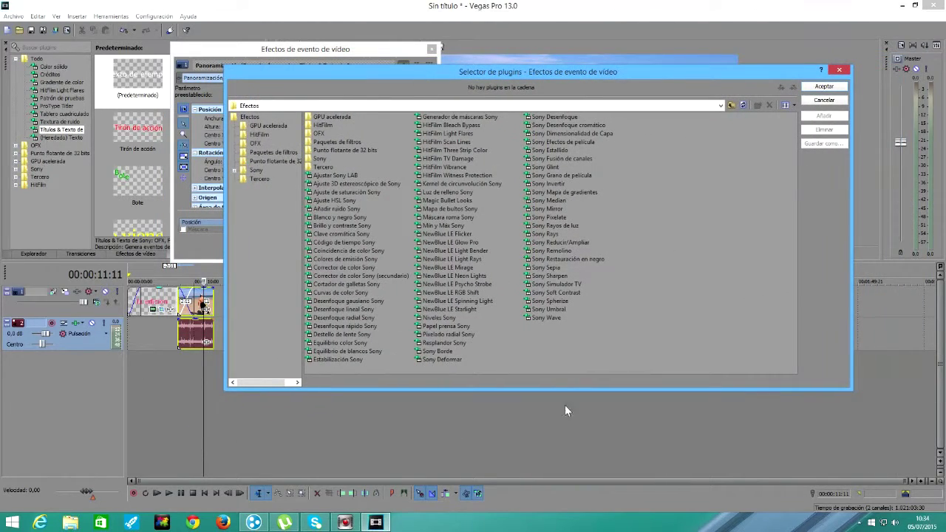
click(469, 251)
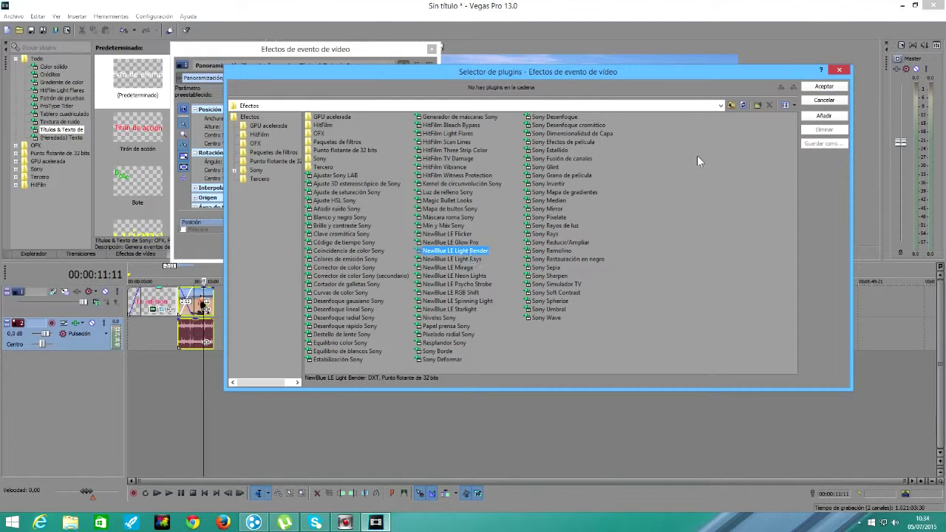
click(832, 86)
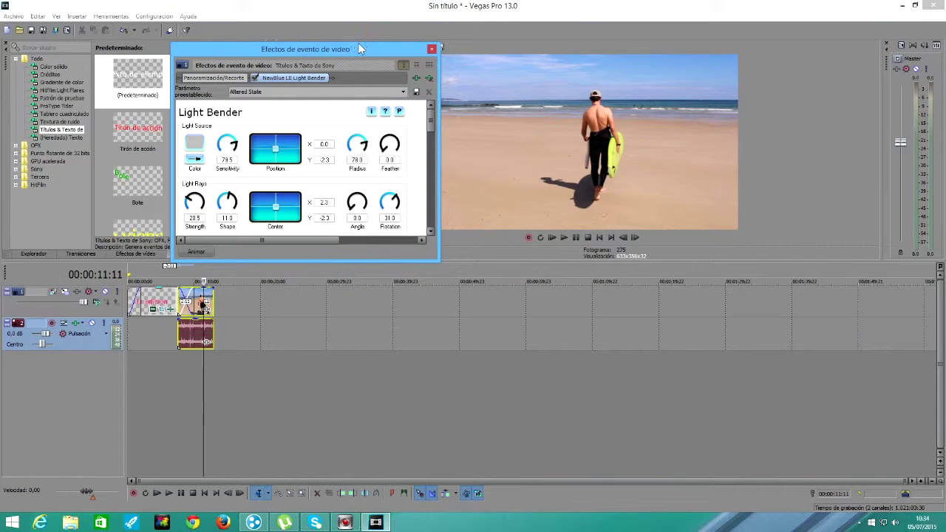
drag(356, 47, 513, 250)
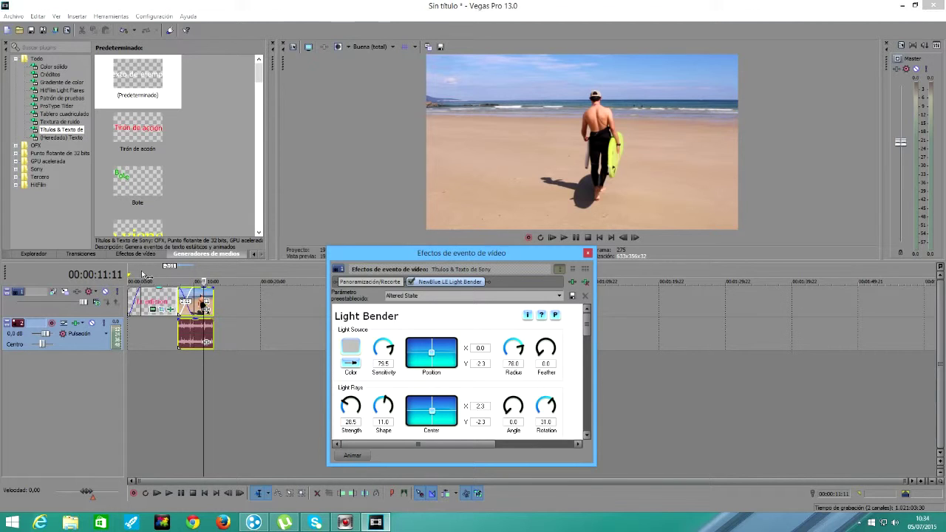
Examine how the Light Bender effect looks on the title by playing it and checking several moments up to 00:00:05:08
click(153, 276)
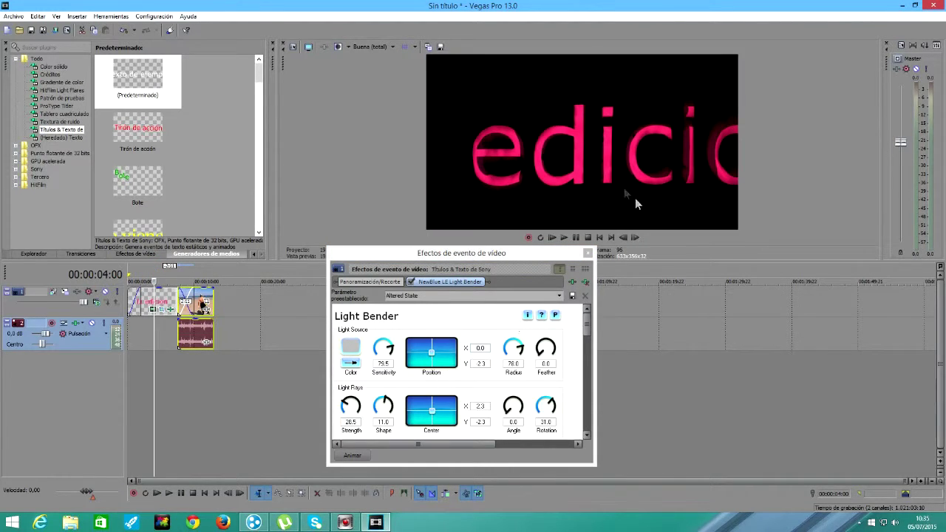
key(space)
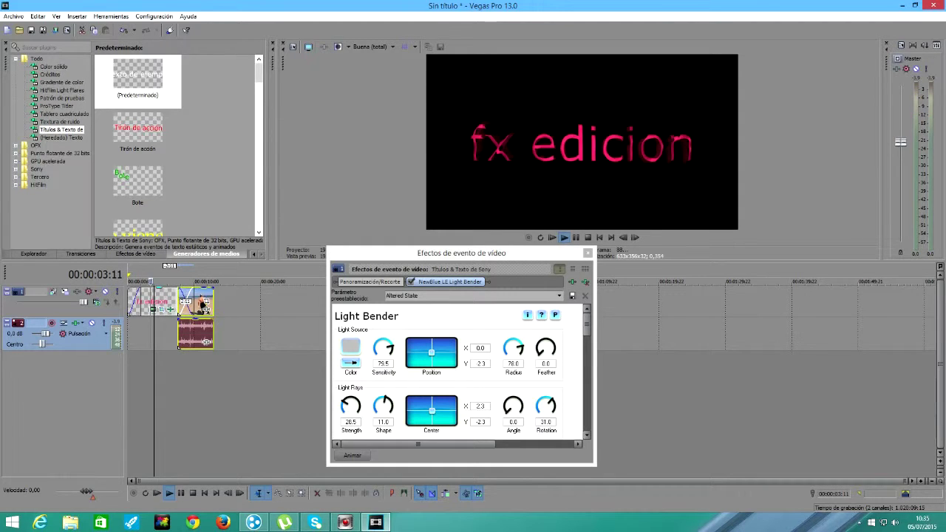
key(space)
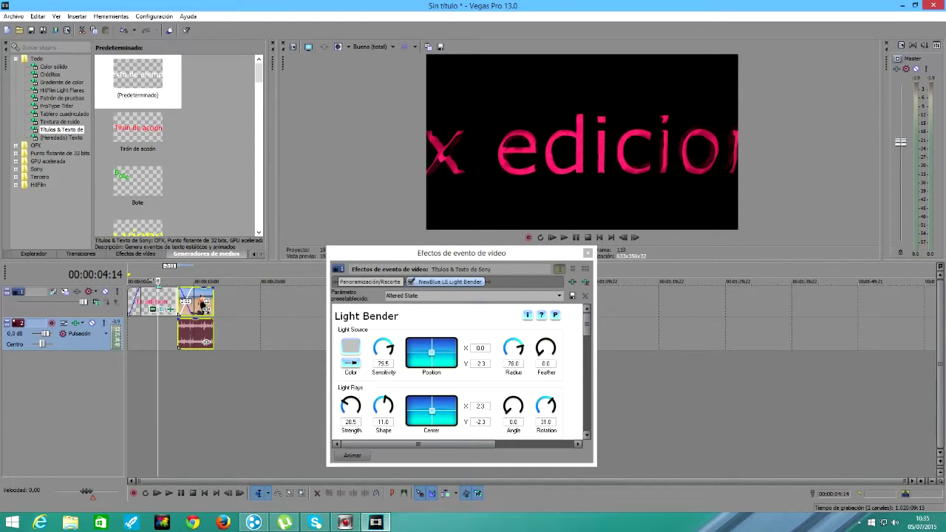
key(space)
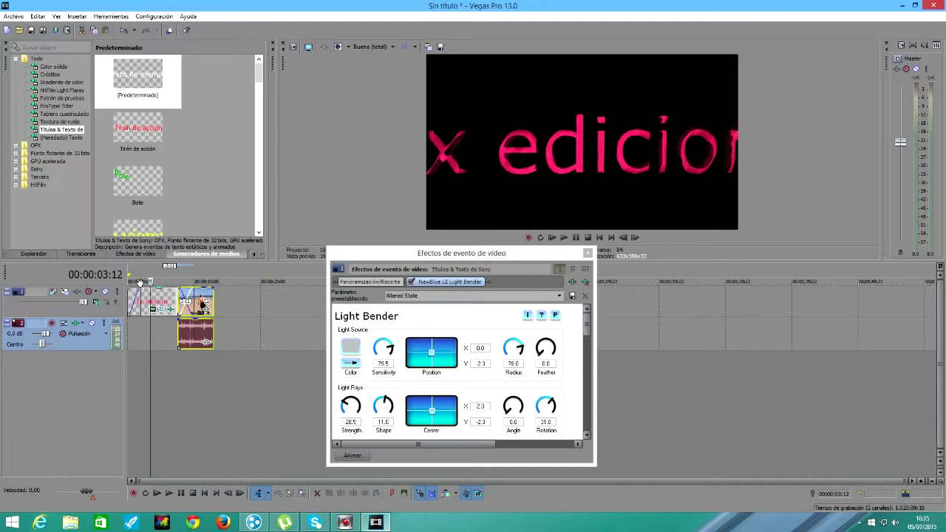
key(space)
click(144, 280)
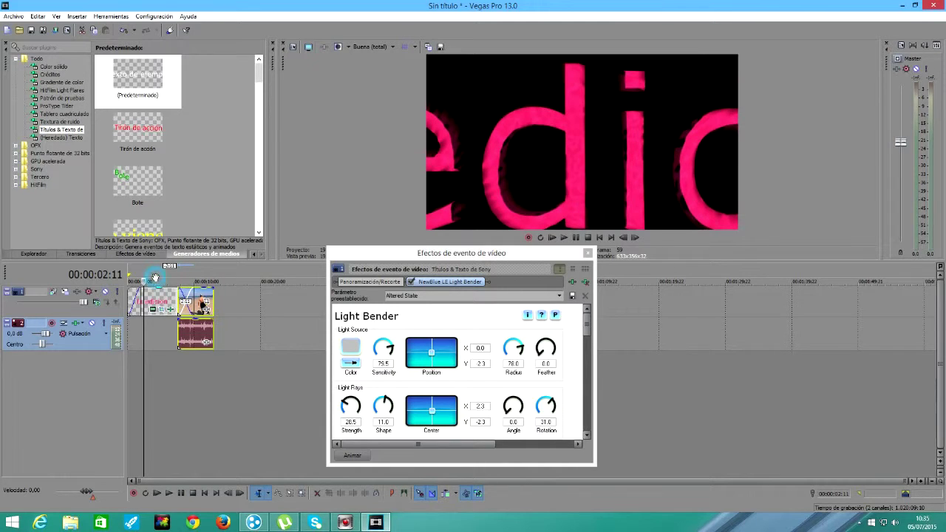
click(157, 281)
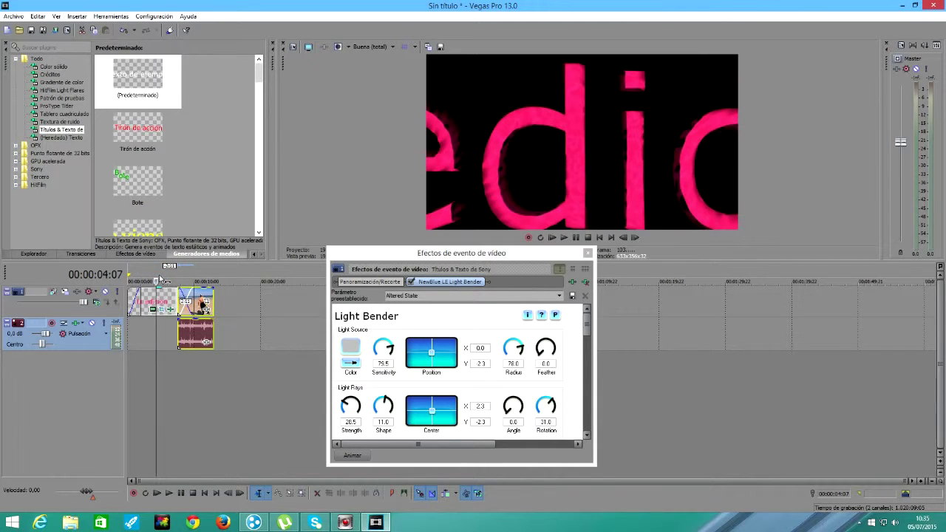
click(164, 280)
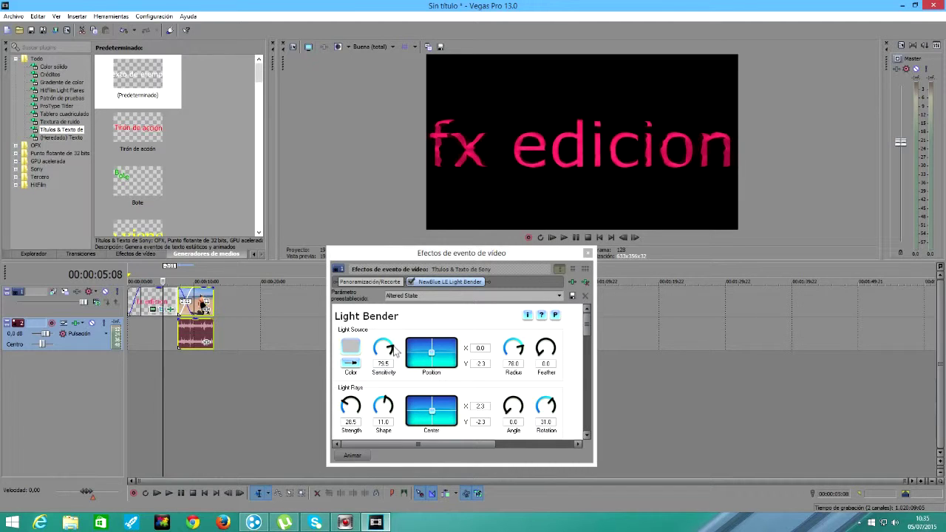
Set the Light Bender light source colour to yellow (255, 255, 0) and its Sensitivity to 100
click(351, 348)
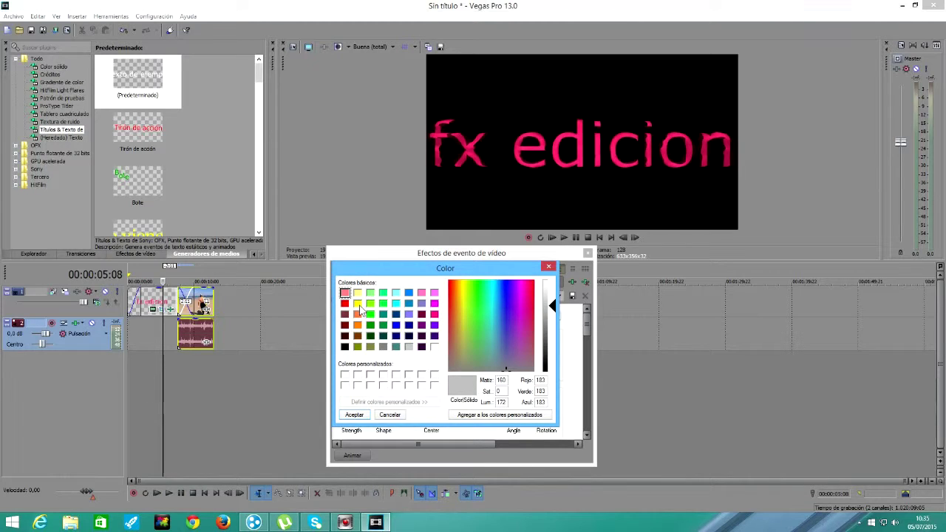
click(358, 304)
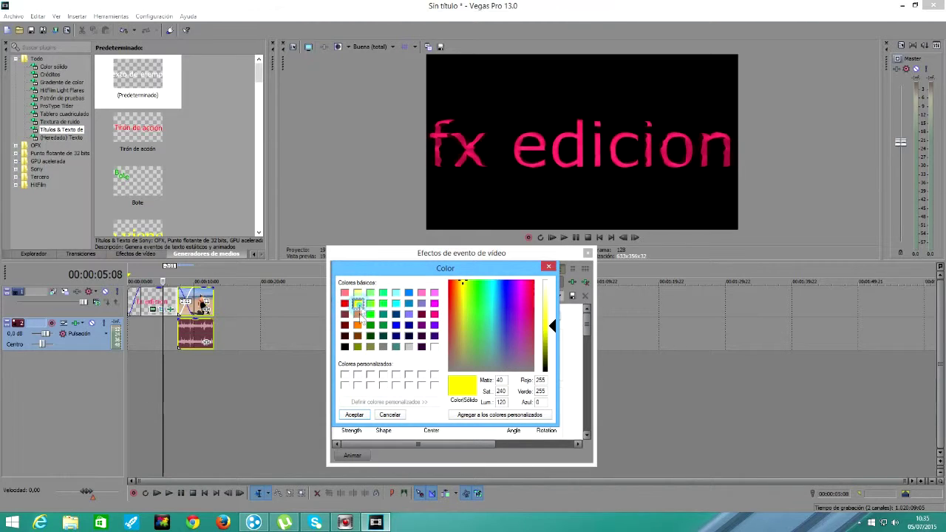
click(354, 414)
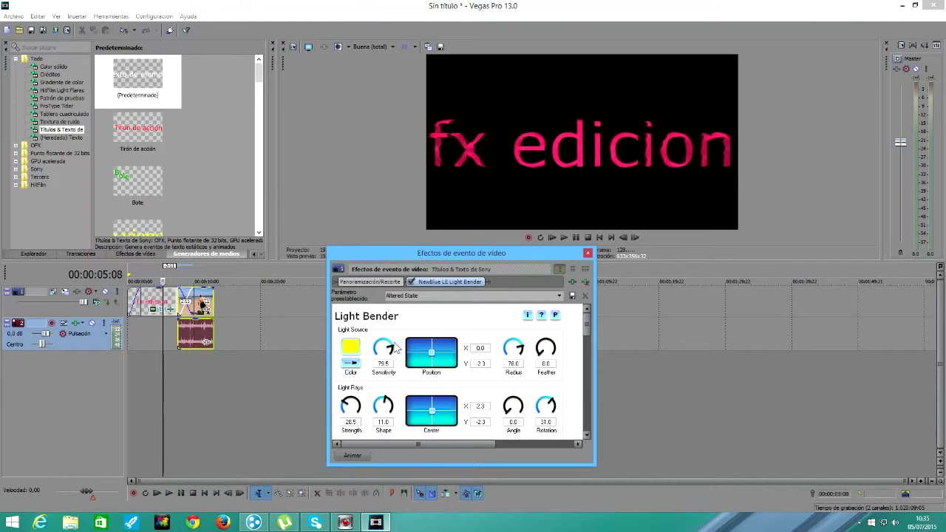
drag(395, 353, 389, 347)
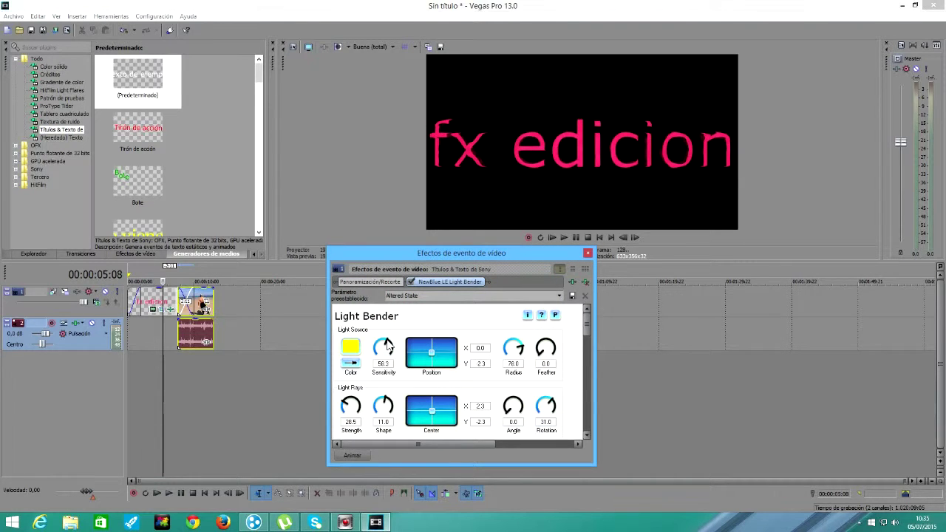
drag(387, 345, 395, 363)
mouse_move(393, 353)
mouse_down()
mouse_move(396, 342)
mouse_move(399, 371)
mouse_up()
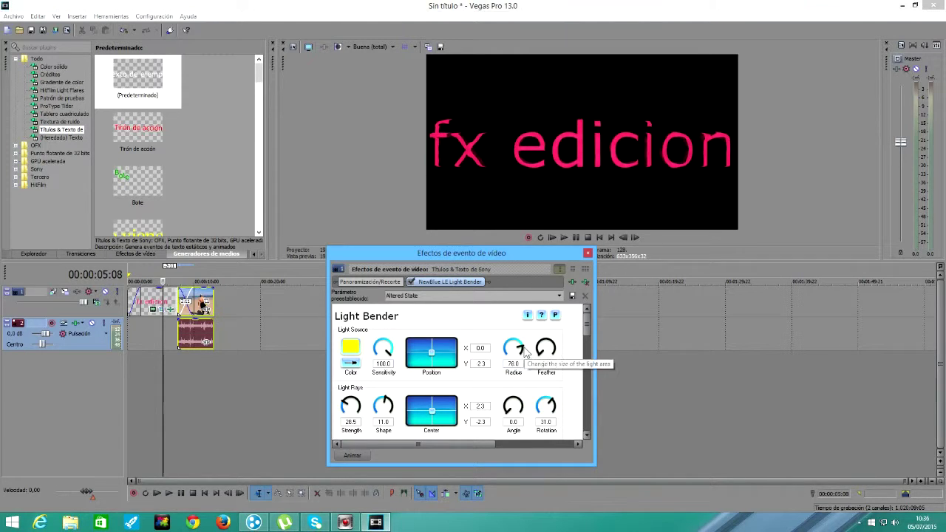
Set the Light Bender Radius to 88.3, Feather to 85.1 and ray Strength to 44.3, and close the effect settings
drag(521, 353, 558, 363)
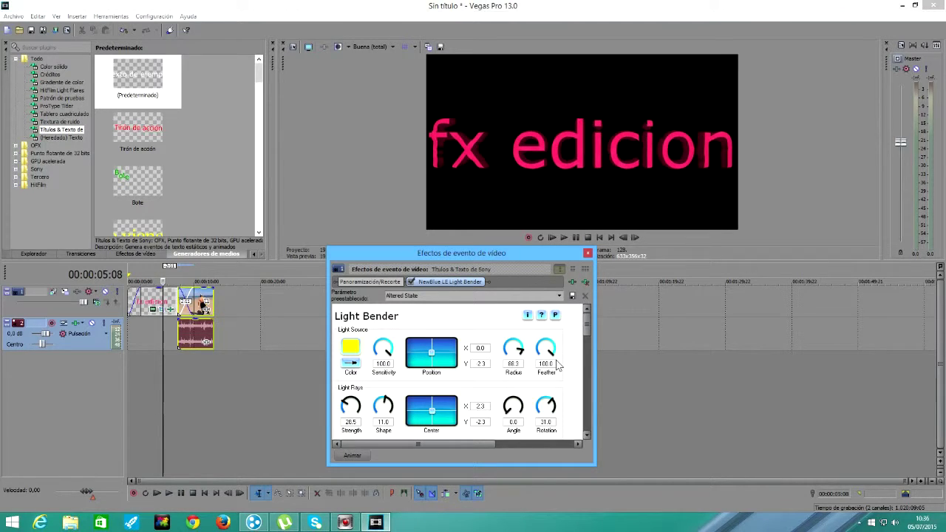
drag(556, 360, 560, 355)
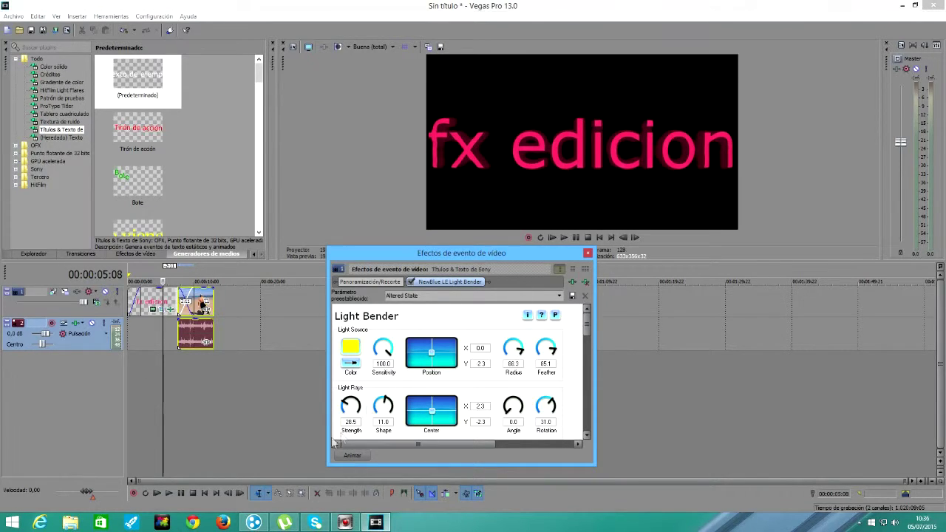
drag(341, 404, 370, 399)
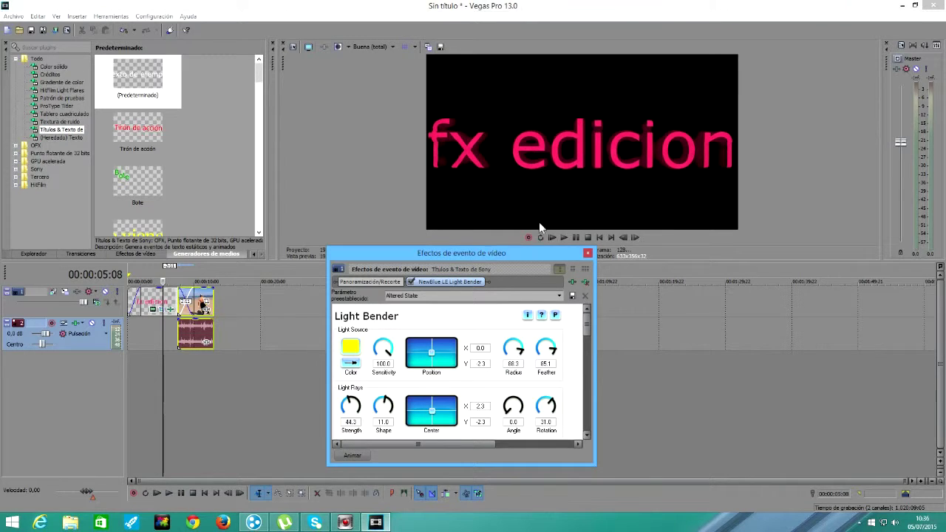
click(587, 253)
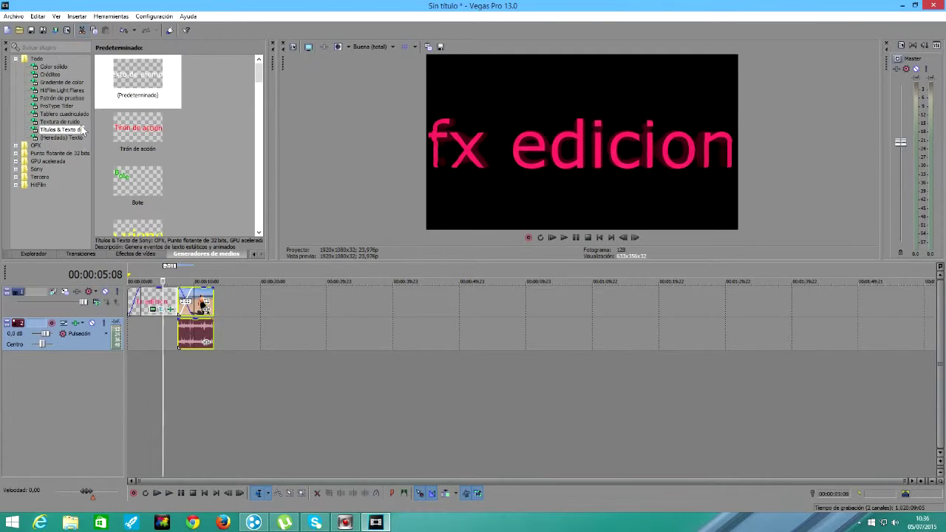
Look through the file explorer, transitions, video effects and media generators
click(35, 254)
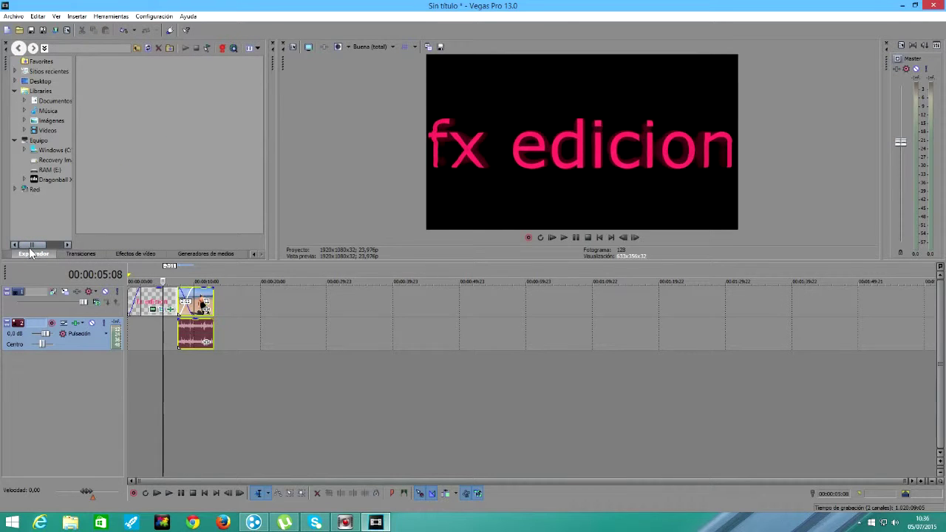
click(79, 255)
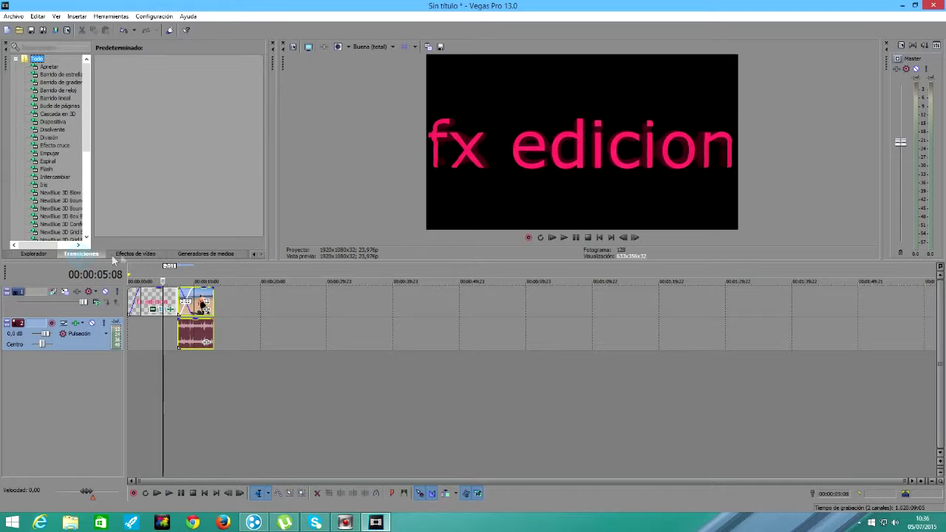
click(140, 254)
click(199, 255)
Add MVI_5240.MOV from the project media to the timeline directly after the surfer clip
click(254, 254)
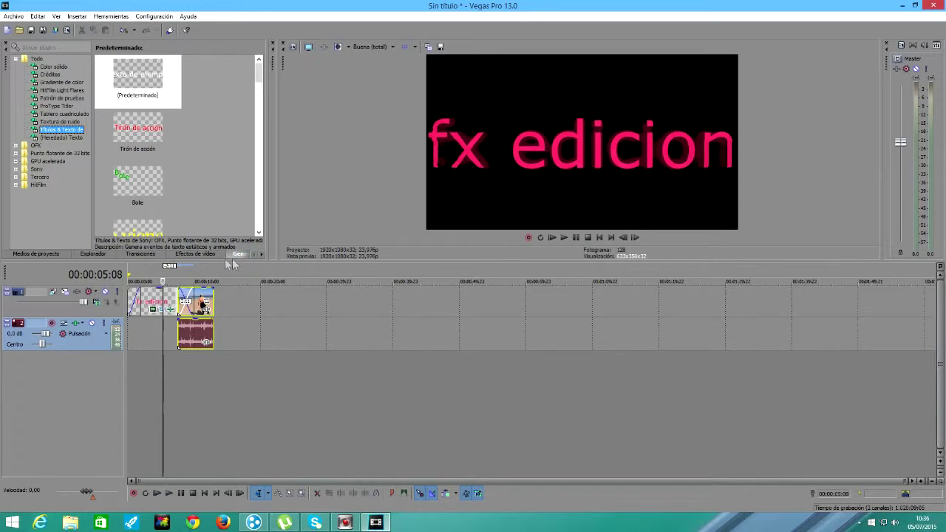
click(40, 254)
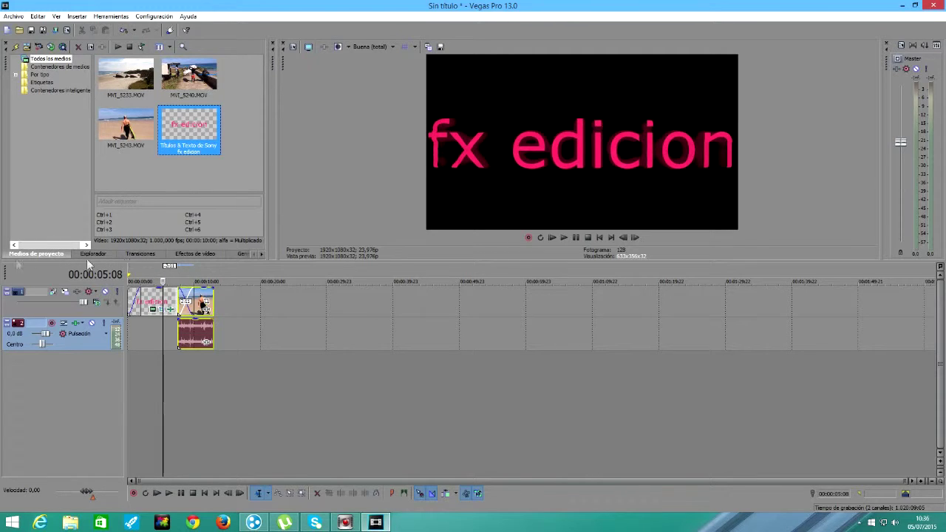
click(261, 254)
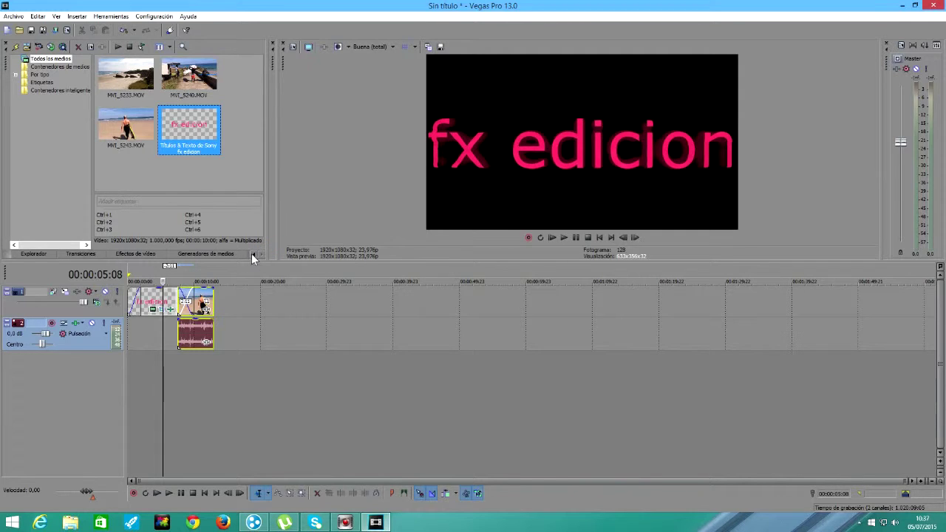
click(253, 254)
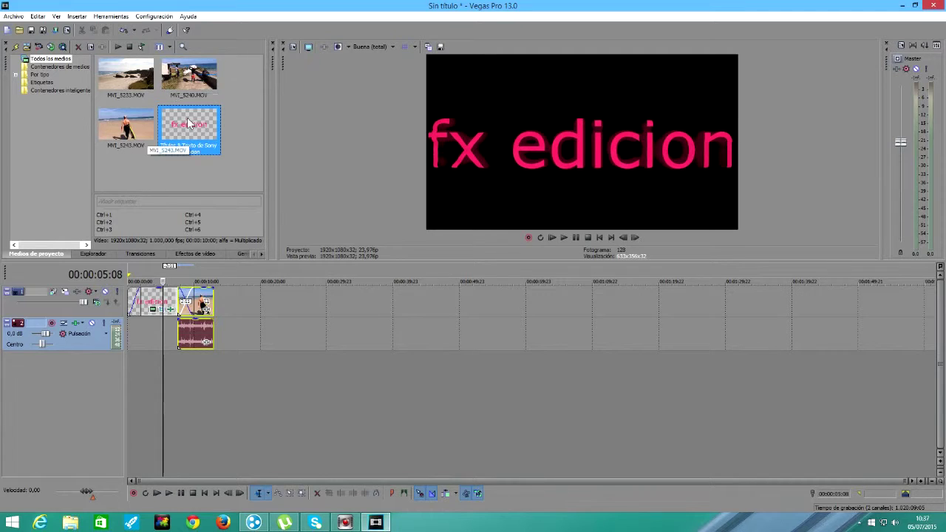
drag(192, 78, 237, 304)
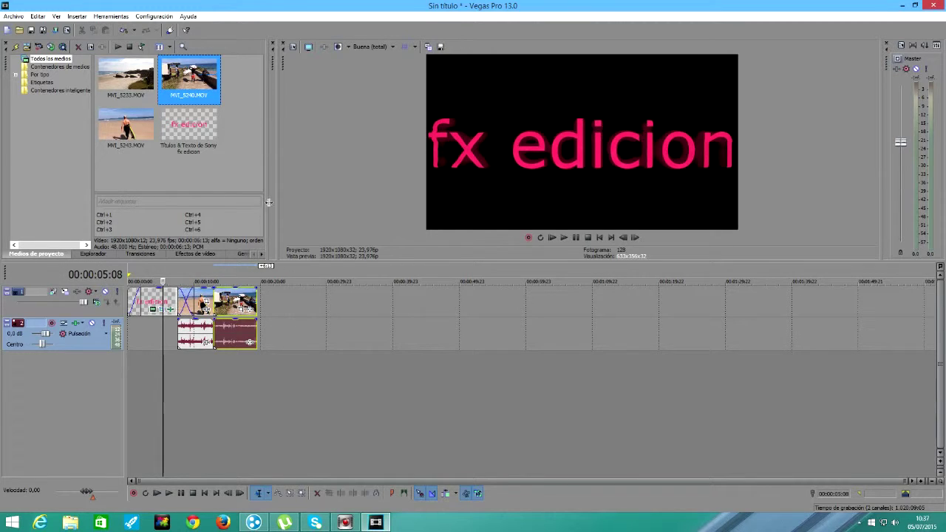
Browse the transitions and apply the default Barrido lineal transition between the surfer clip and the MVI_5240 clip
click(141, 252)
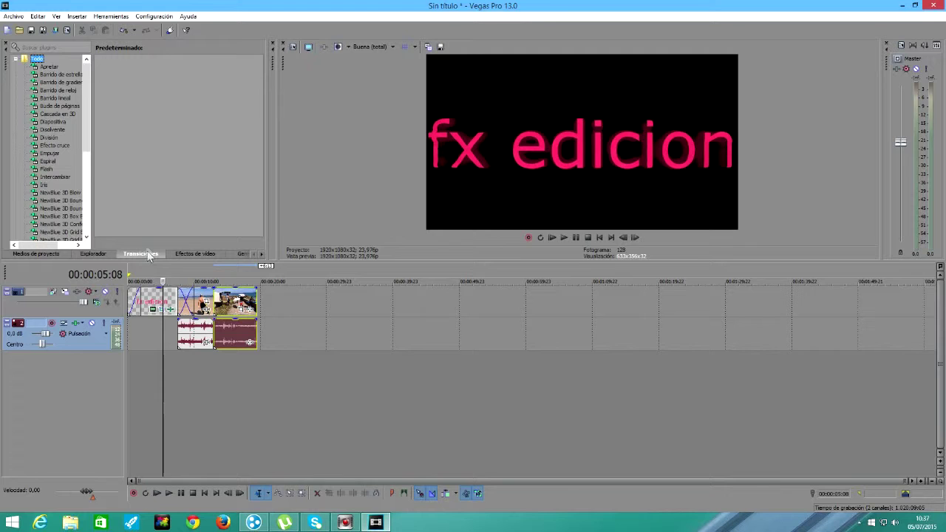
click(49, 66)
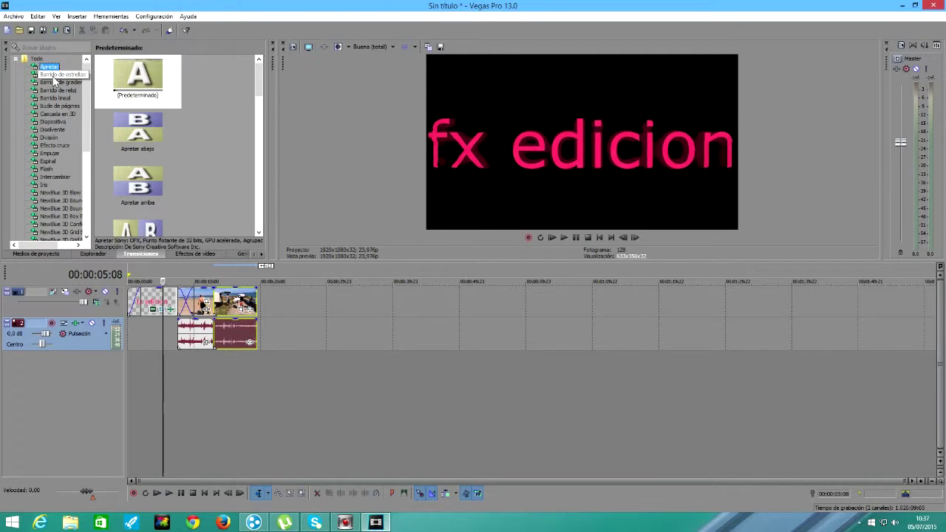
click(49, 90)
click(52, 82)
click(55, 98)
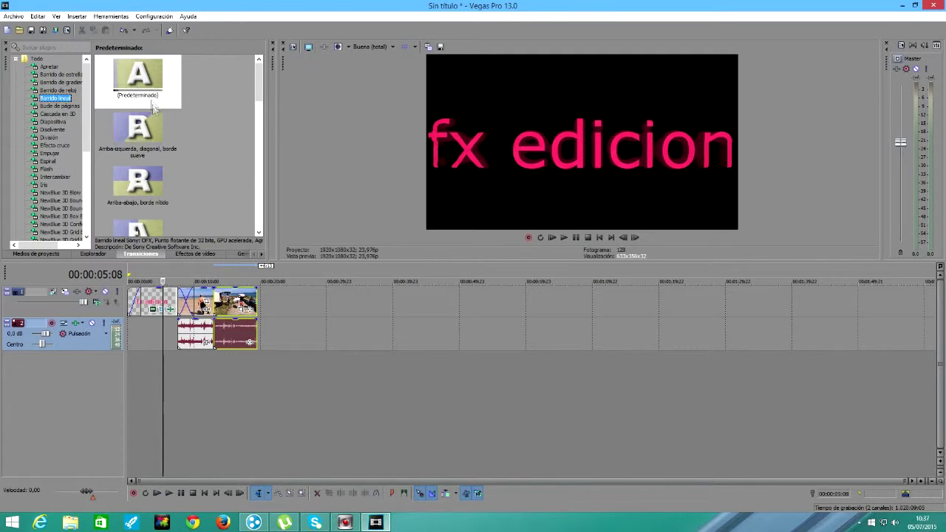
drag(137, 78, 222, 315)
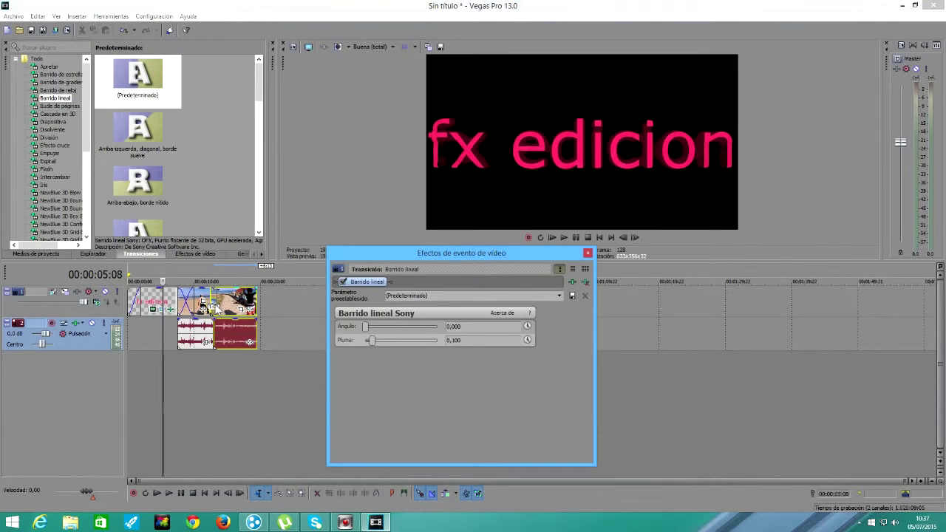
Set the Barrido lineal transition's Ángulo to about 36.7 and Pluma to about 0.156, and close its settings
drag(363, 326, 374, 336)
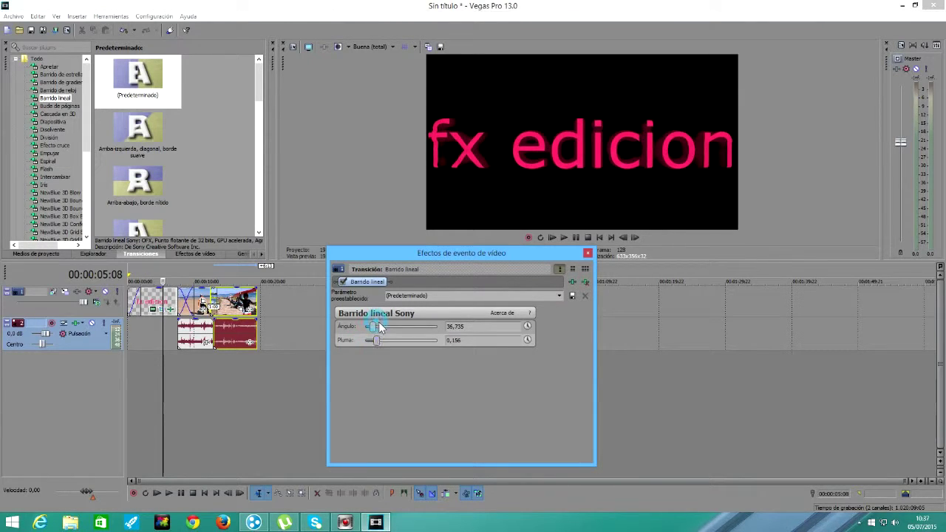
drag(369, 324, 375, 325)
click(587, 254)
Place the playhead over the MVI_5240 clip and look through video effects such as blur, colour curves, chroma key and film effects
click(246, 299)
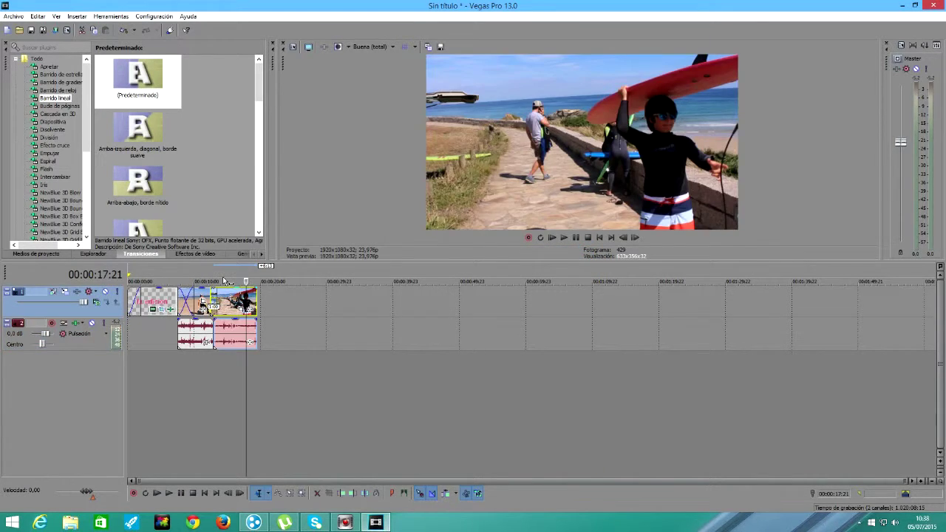
click(222, 281)
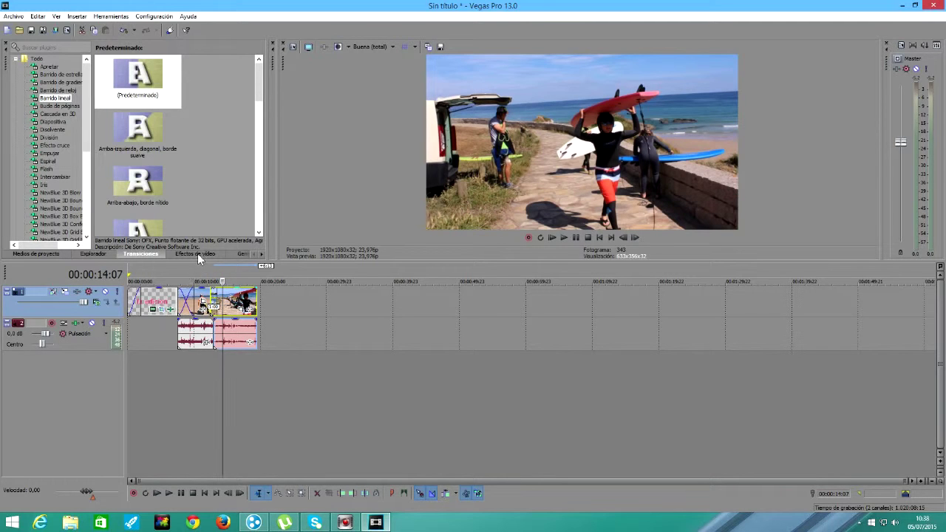
click(198, 253)
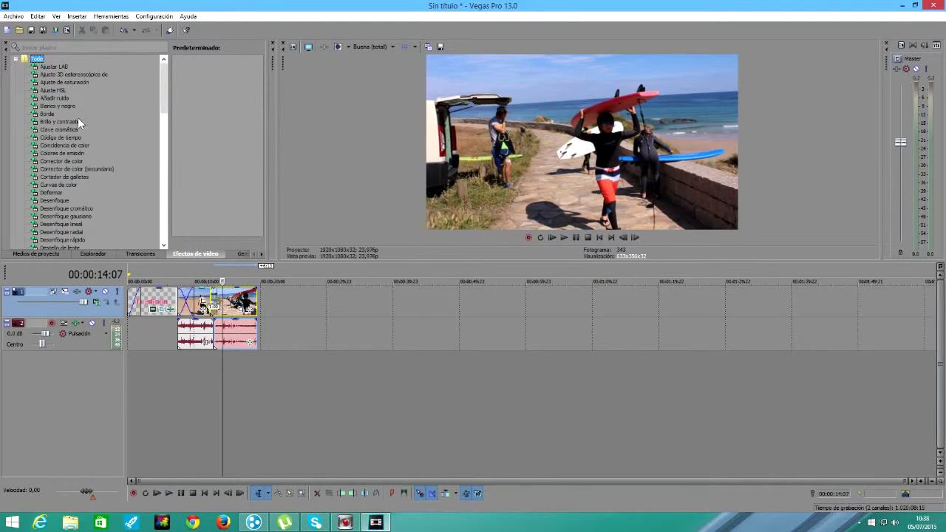
click(53, 191)
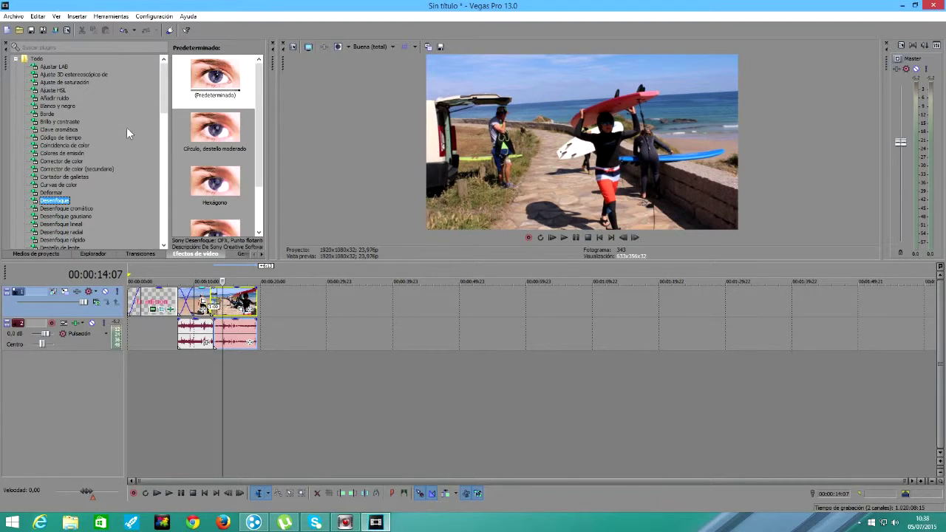
click(65, 185)
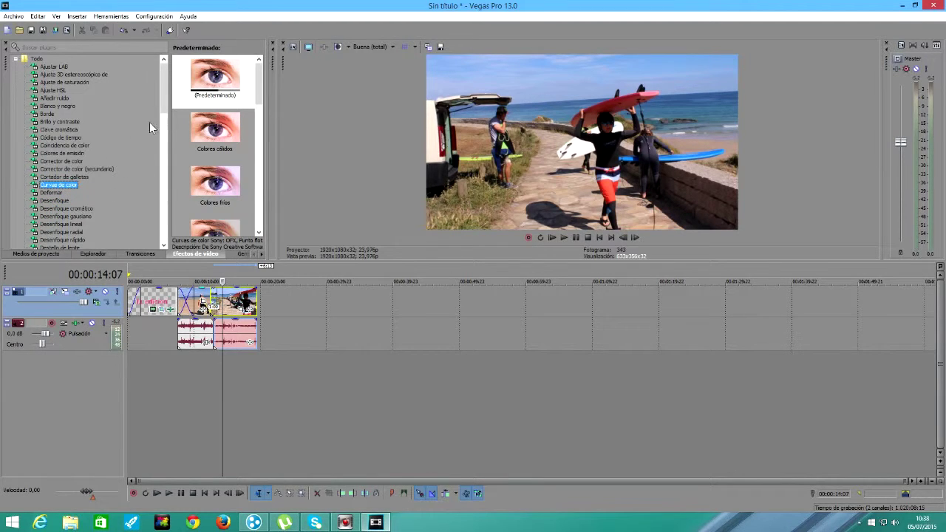
mouse_move(171, 100)
mouse_down()
mouse_move(164, 123)
mouse_move(166, 110)
mouse_up()
click(65, 130)
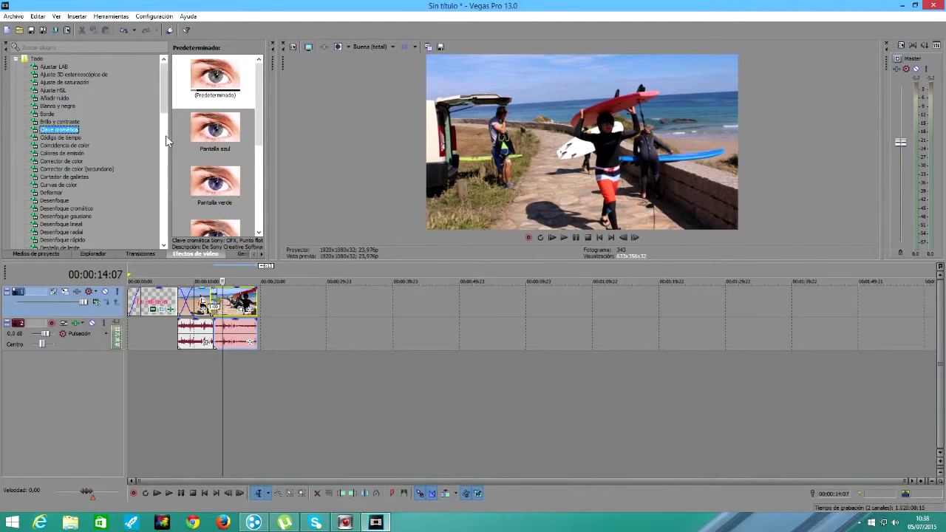
drag(162, 104, 168, 118)
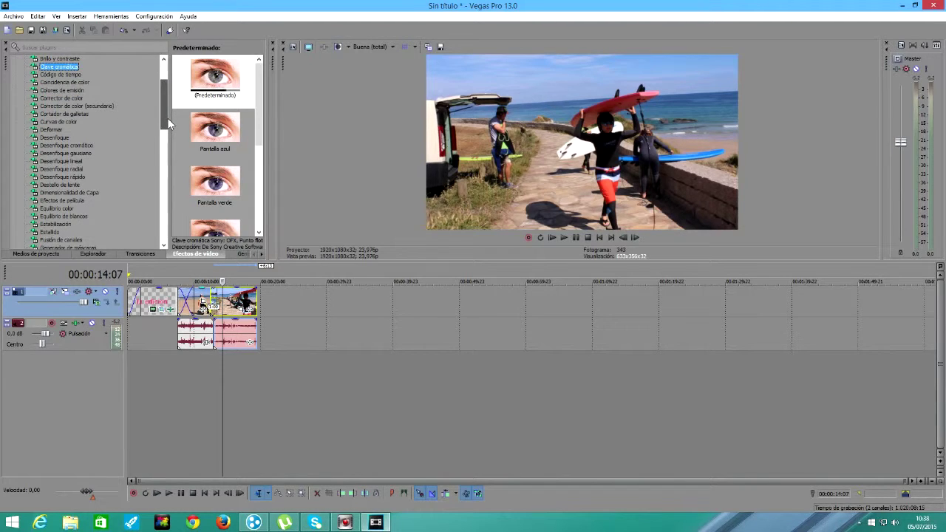
click(83, 201)
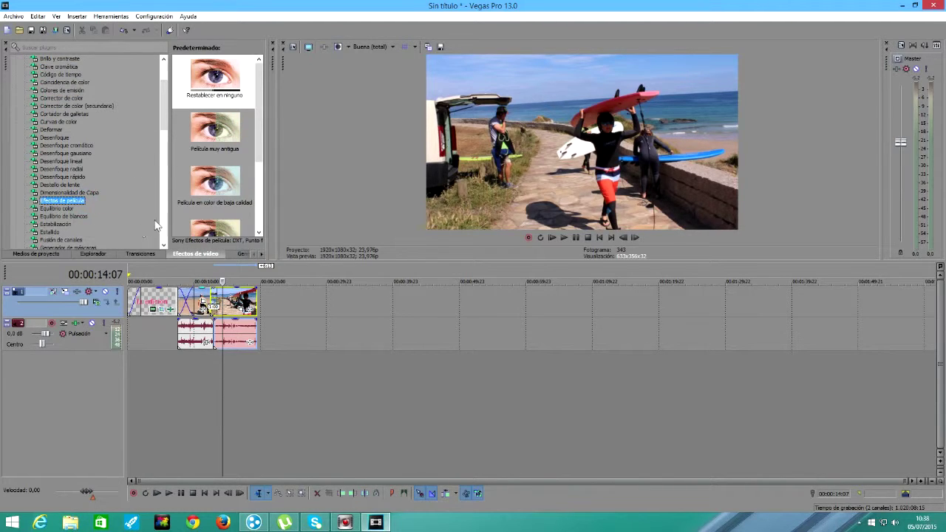
drag(263, 146, 247, 223)
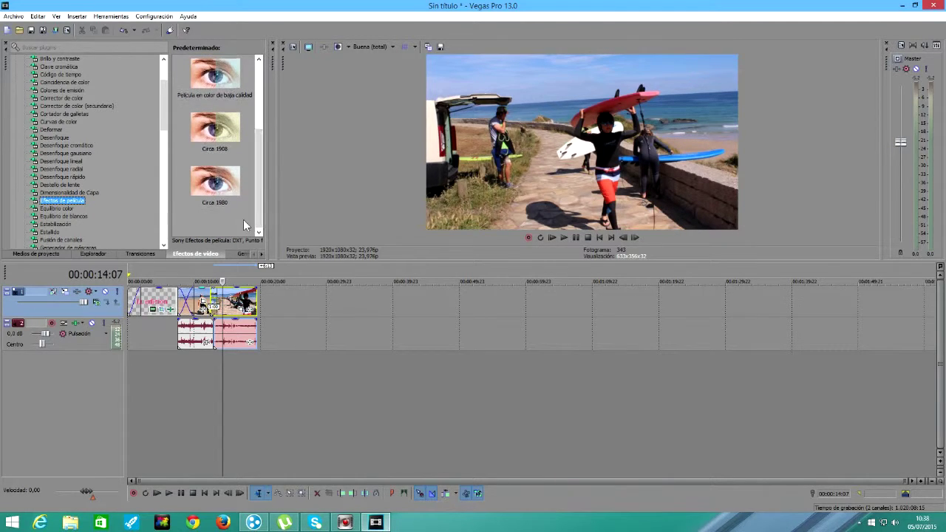
click(81, 210)
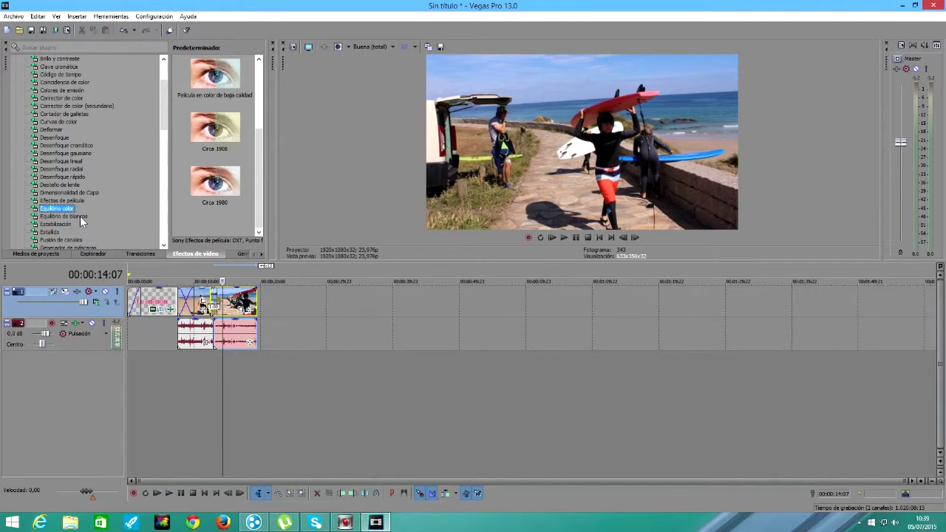
Apply the default Equilibrio de blancos effect to the MVI_5240 clip, try a Brillo of 1.018, and undo the last adjustment
click(74, 215)
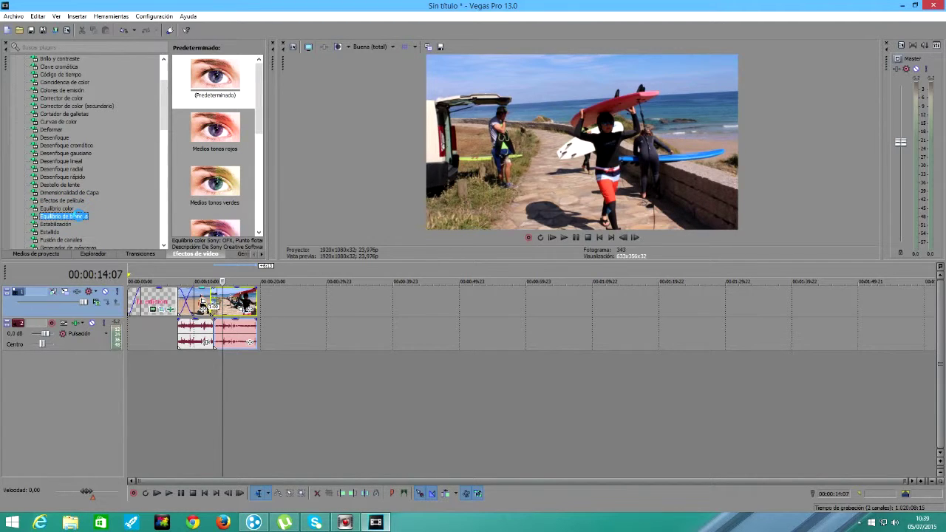
drag(229, 68, 238, 314)
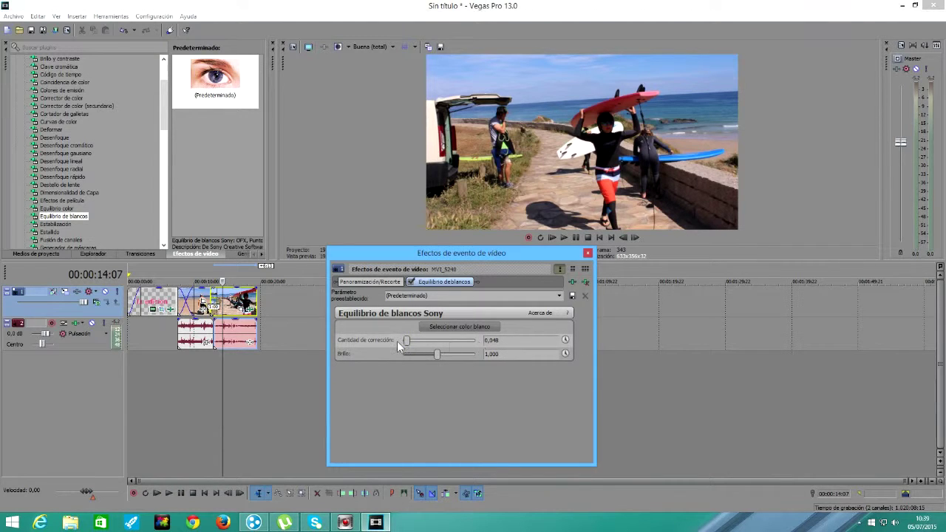
drag(405, 341, 439, 359)
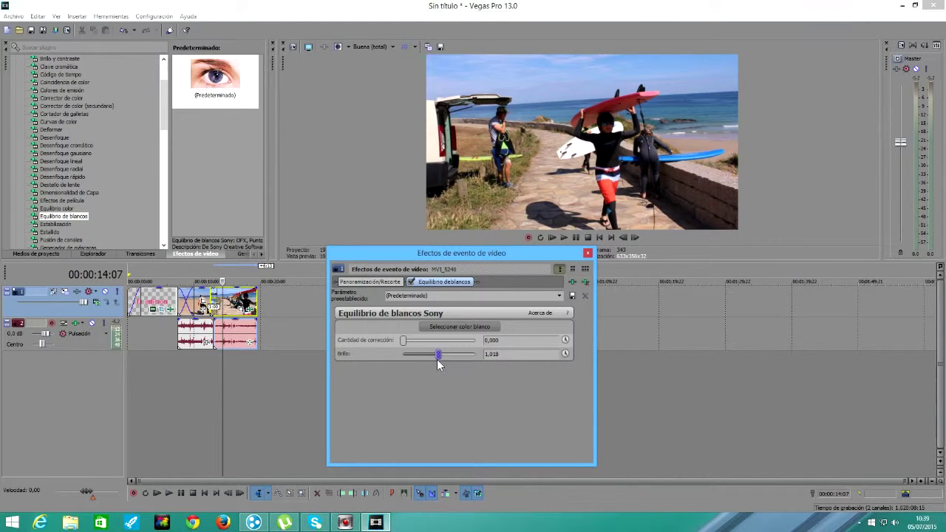
click(585, 254)
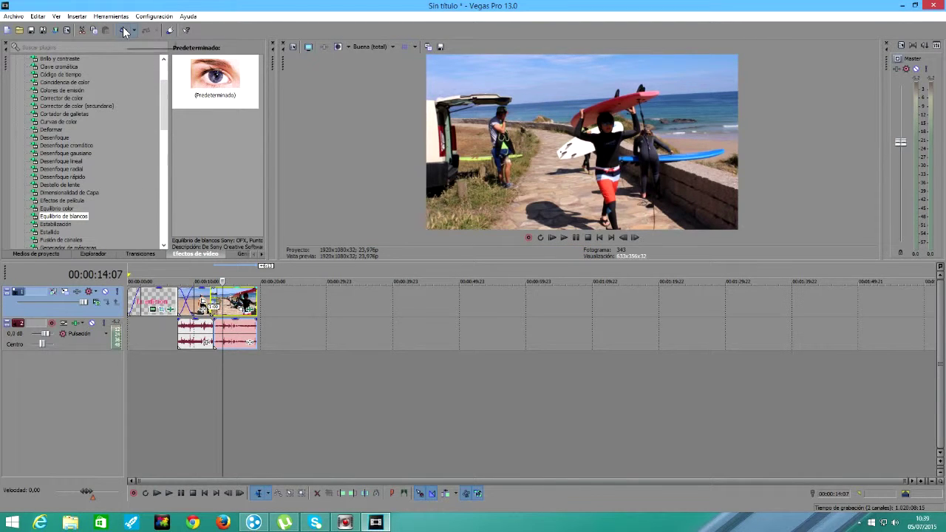
click(124, 31)
Find the Sepia video effect and apply its default preset to the MVI_5240 clip, closing the effect settings
drag(168, 116, 147, 197)
click(55, 193)
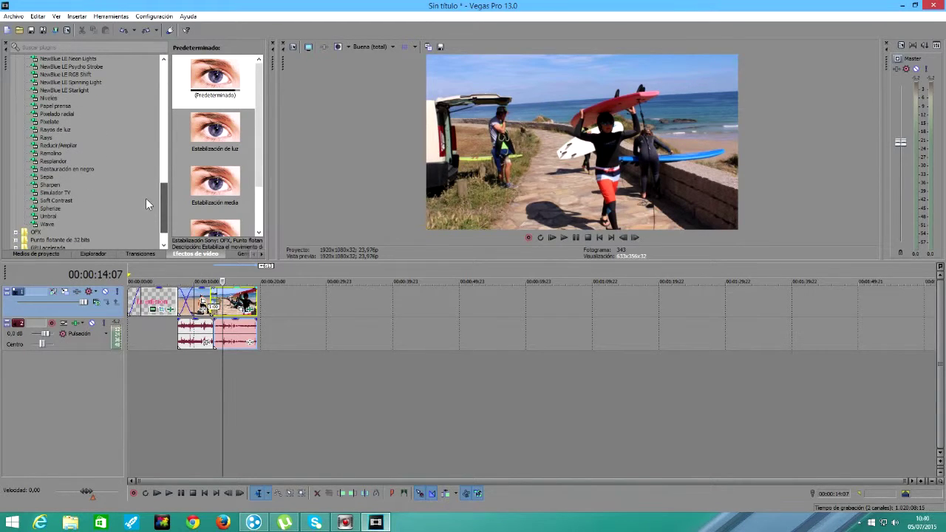
click(44, 178)
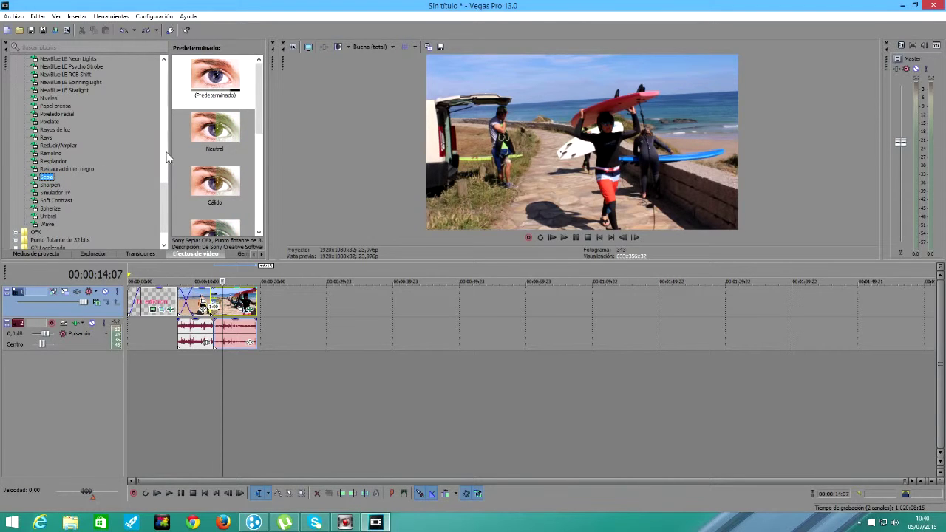
click(220, 77)
drag(231, 298, 231, 299)
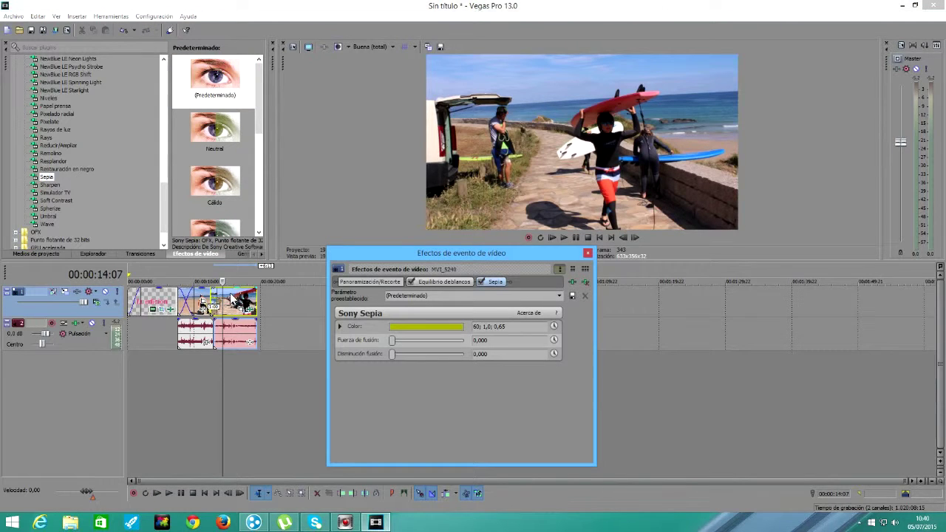
click(588, 253)
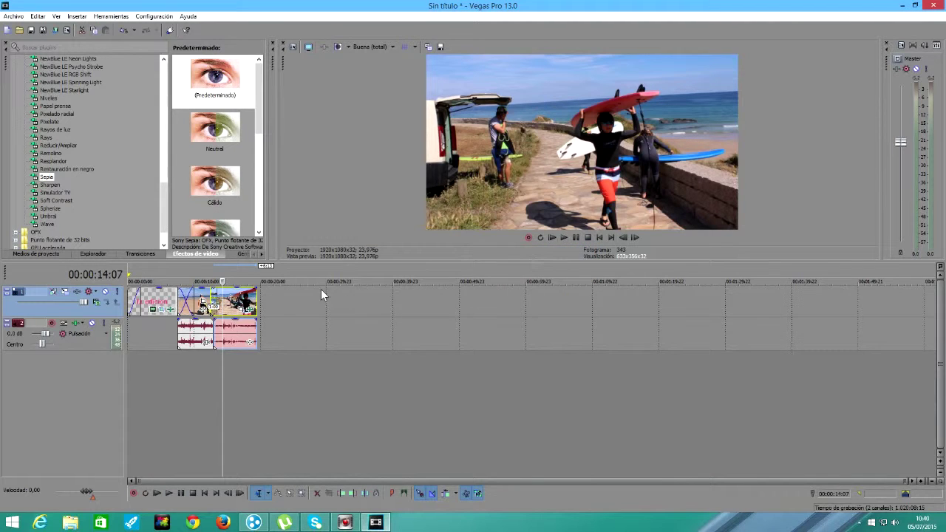
Preview the clip at 00:00:15:10, reopen its effects and balance Sepia's Fuerza de fusión and Disminución fusión for a faint tint
click(237, 273)
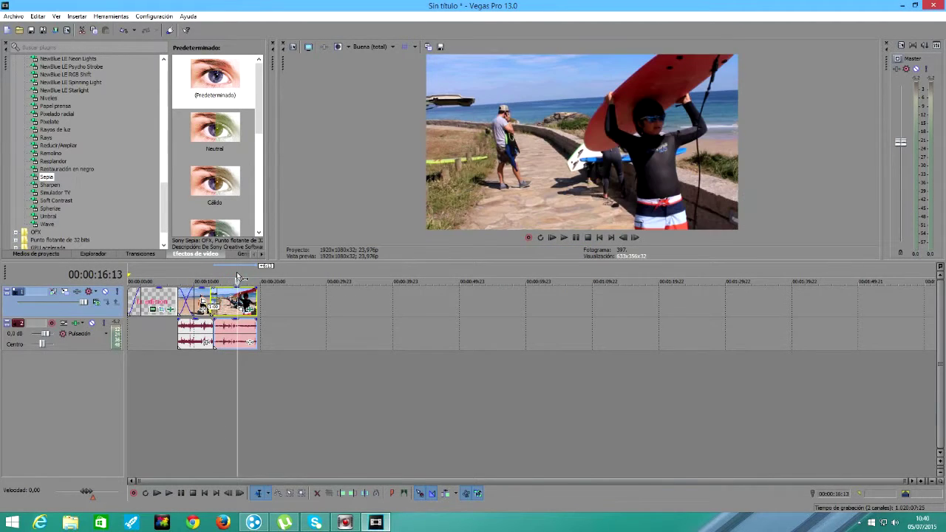
click(230, 273)
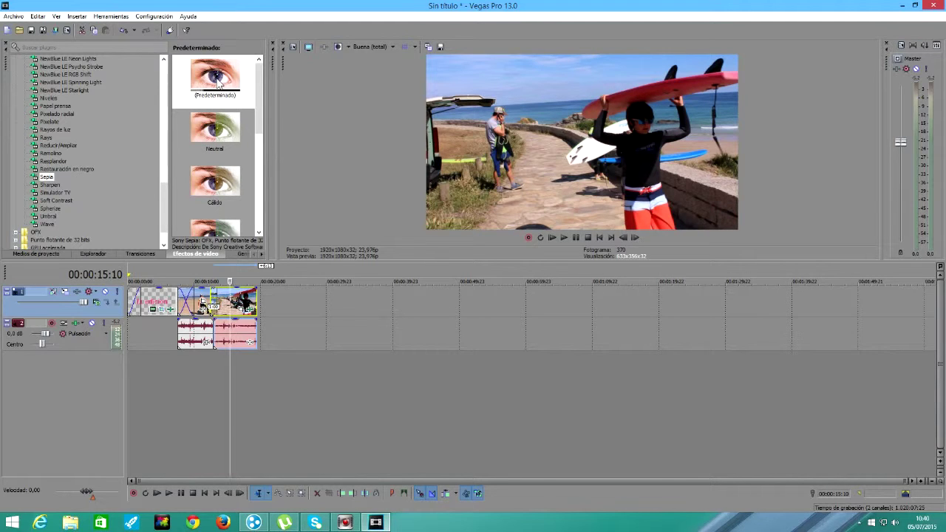
click(249, 312)
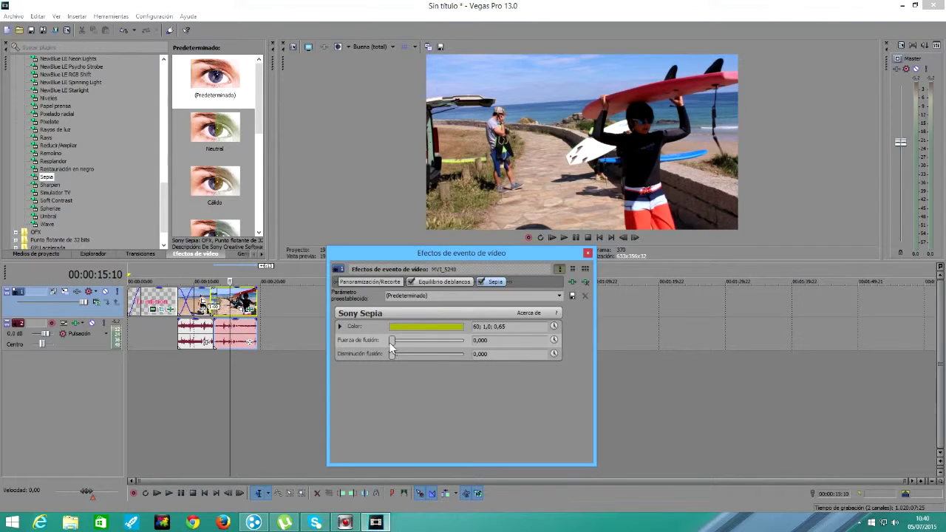
drag(391, 339, 424, 340)
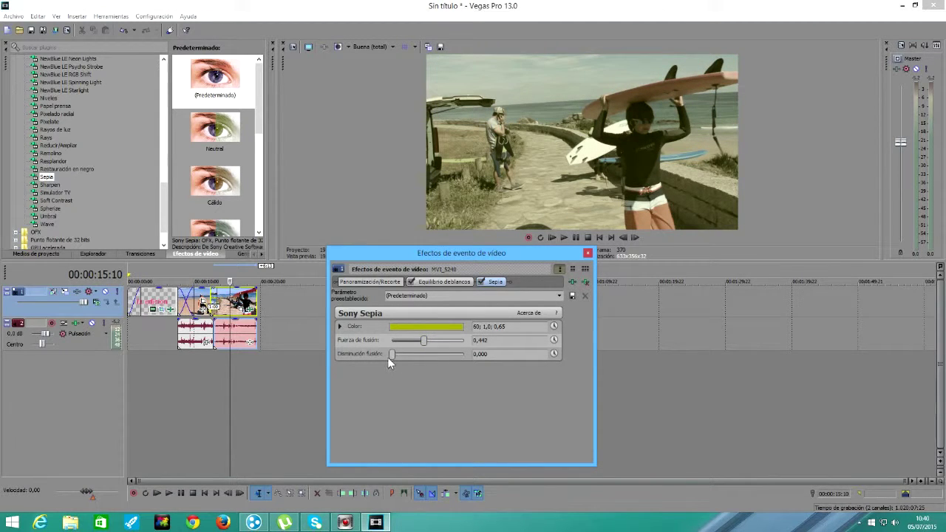
mouse_move(409, 355)
mouse_down()
mouse_move(439, 355)
mouse_move(402, 340)
mouse_move(412, 348)
mouse_up()
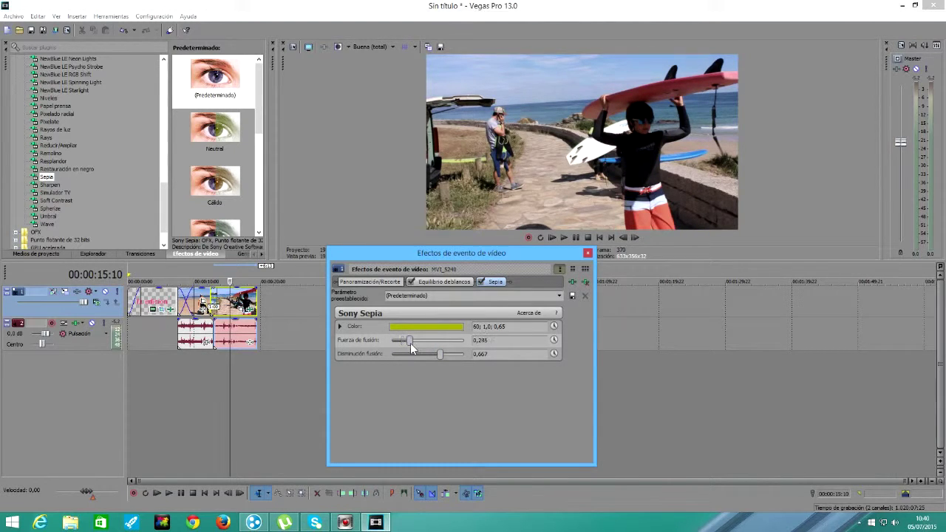
drag(440, 354, 420, 354)
drag(416, 353, 404, 354)
drag(412, 344, 417, 347)
click(588, 253)
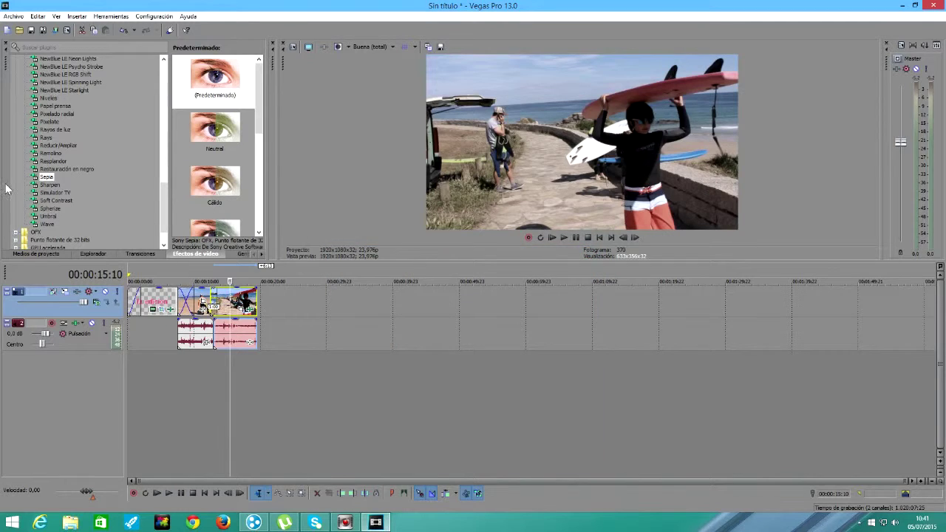
Apply the default Corrector de color effect to the MVI_5240 clip and move its settings window upwards
click(53, 185)
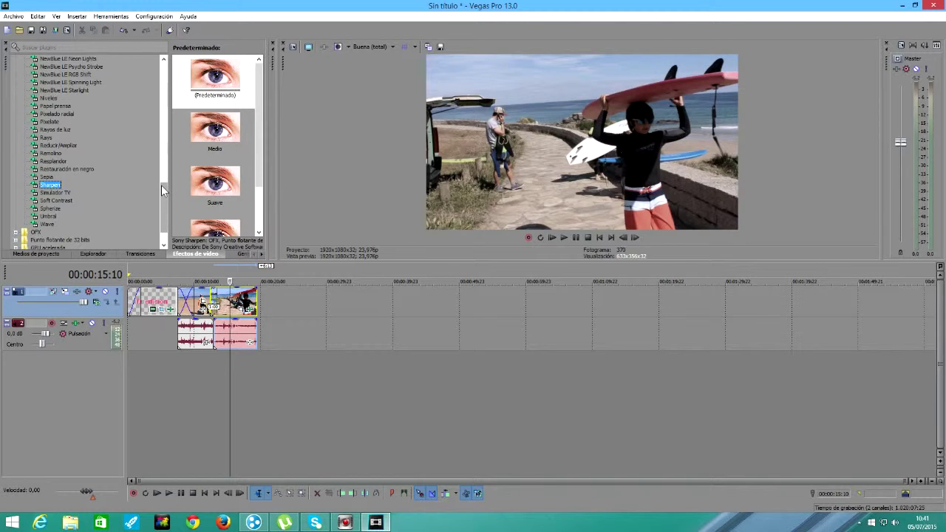
scroll(160, 191, up, 2)
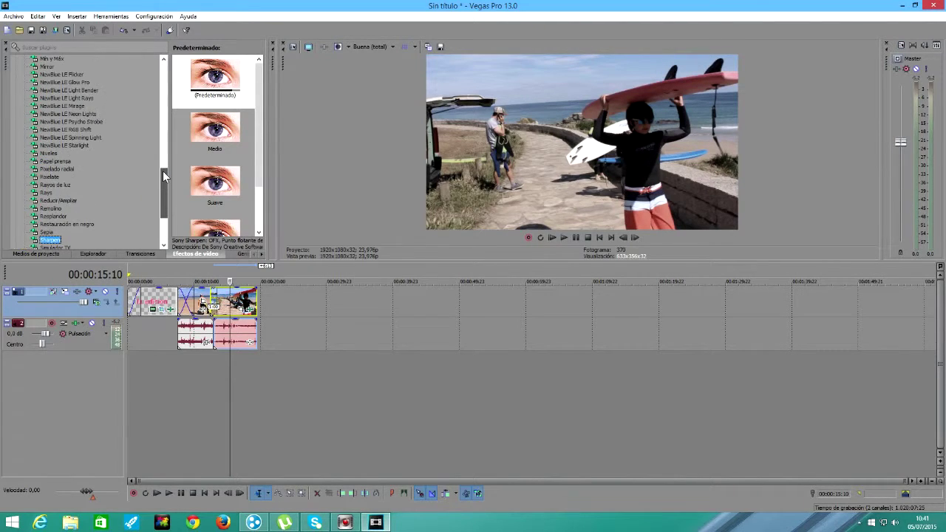
drag(162, 170, 240, 308)
click(61, 145)
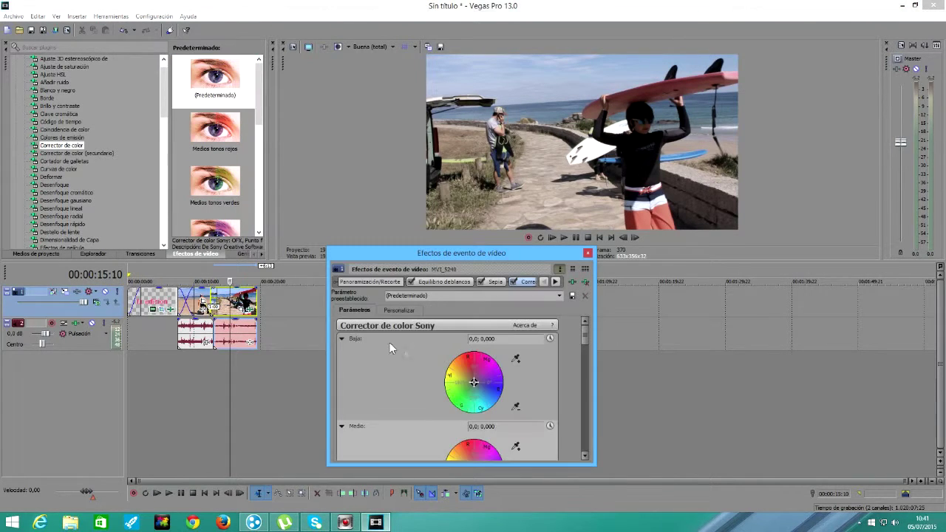
drag(495, 254, 467, 134)
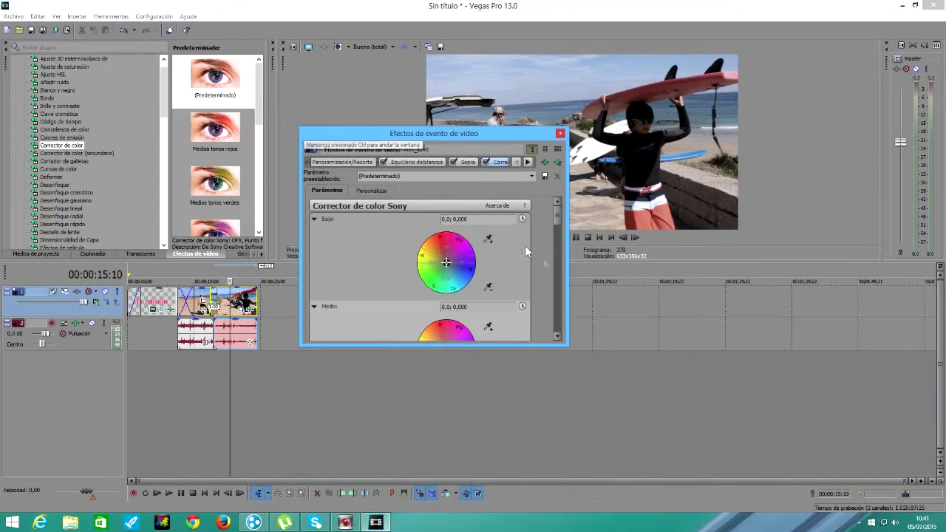
Shift the Corrector de color's Baja wheel towards blue and set its Medio wheel to 146.31; 0.2003, keeping the preview uncovered
mouse_move(561, 223)
mouse_down()
mouse_move(557, 335)
mouse_move(559, 215)
mouse_up()
click(446, 263)
drag(447, 263, 441, 254)
drag(439, 130, 183, 46)
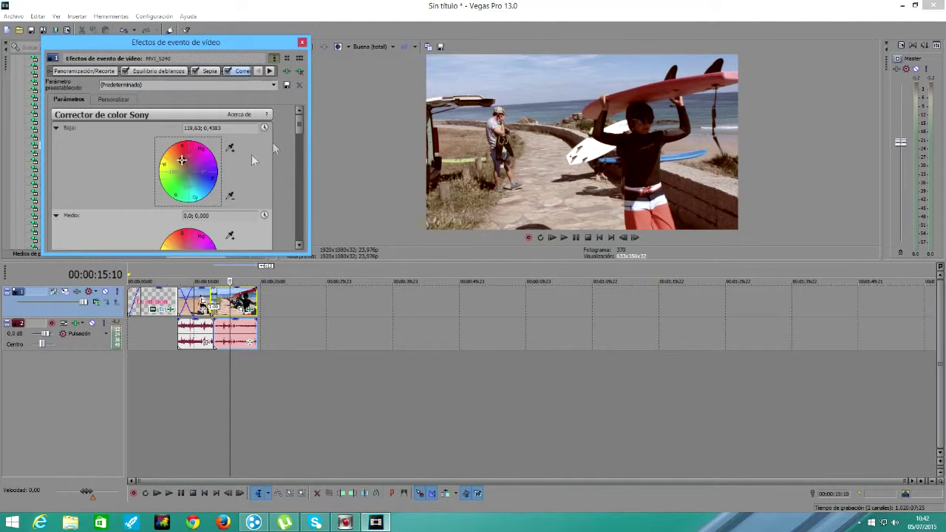
mouse_move(181, 162)
mouse_down()
mouse_move(175, 170)
mouse_move(195, 176)
mouse_up()
drag(298, 128, 289, 170)
drag(189, 184, 183, 185)
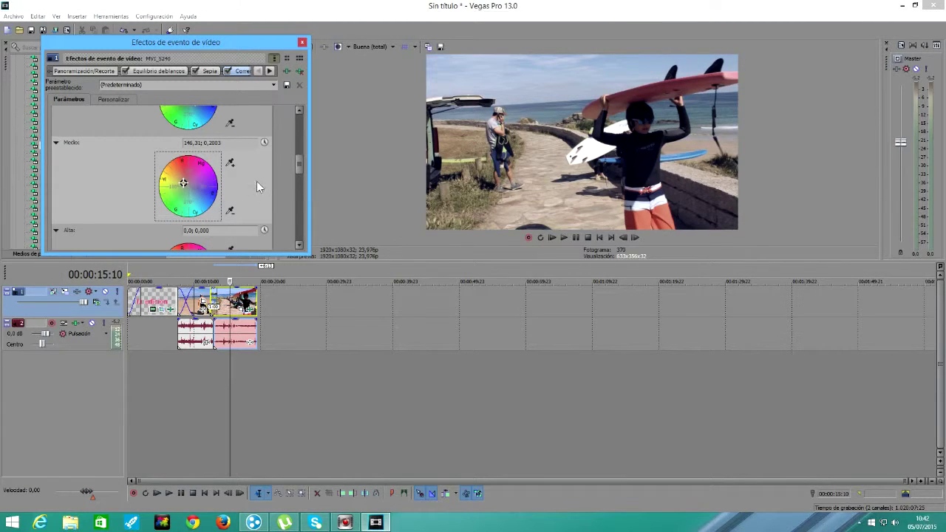
Set the Corrector de color's Alta wheel to 284,71; 0,0656 and close the effect settings
drag(300, 159, 294, 199)
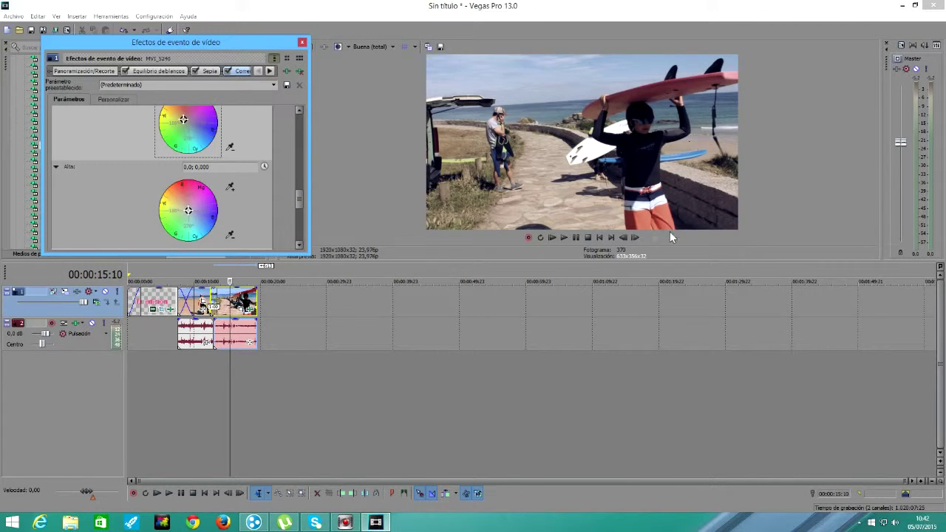
click(192, 211)
drag(192, 211, 190, 214)
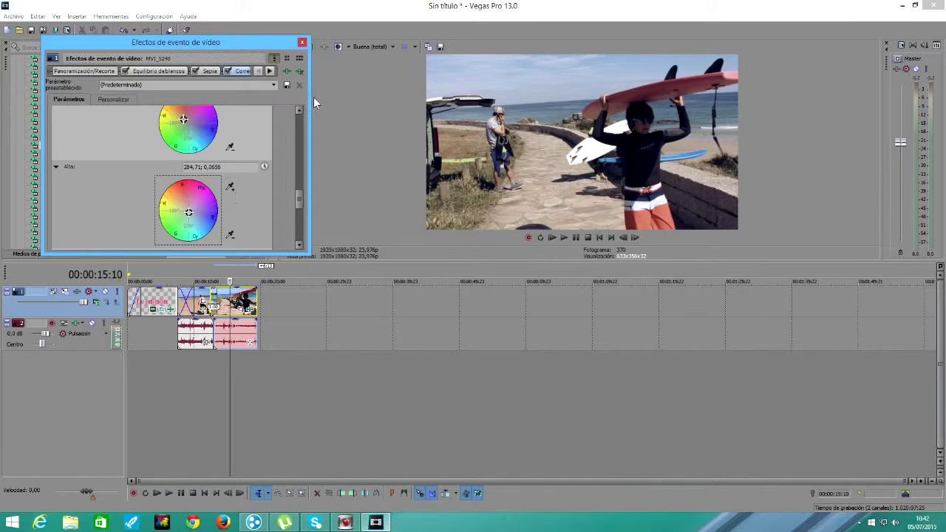
click(302, 42)
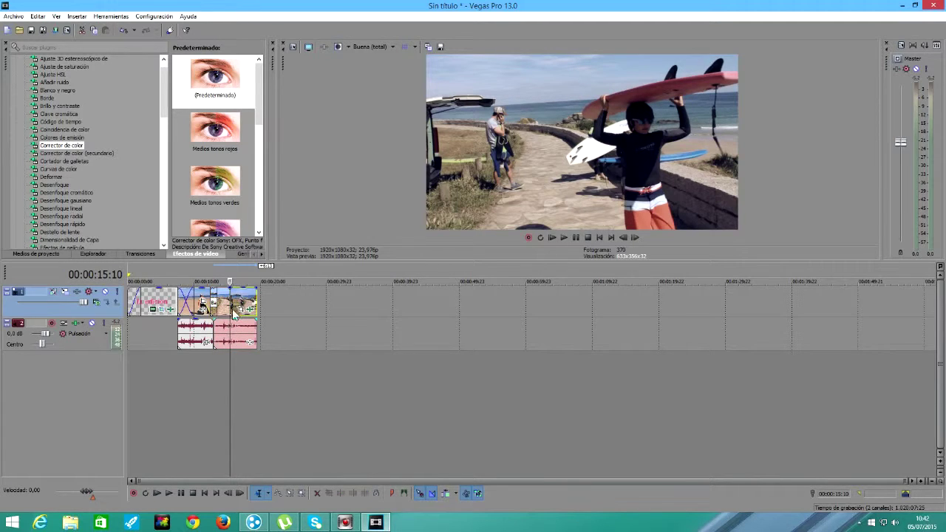
Play the colour-corrected MVI_5240 clip briefly from 00:00:15:10, pause it, and step backward and forward through individual frames
click(230, 281)
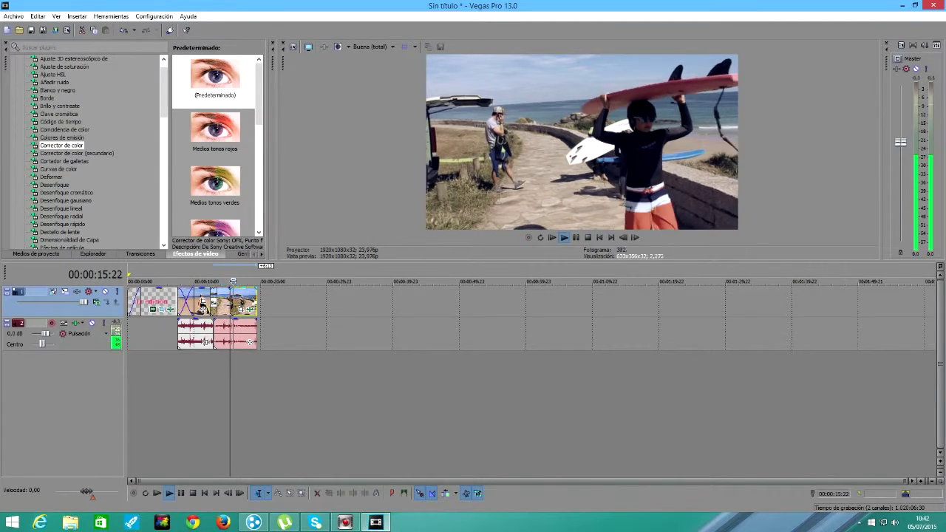
key(Return)
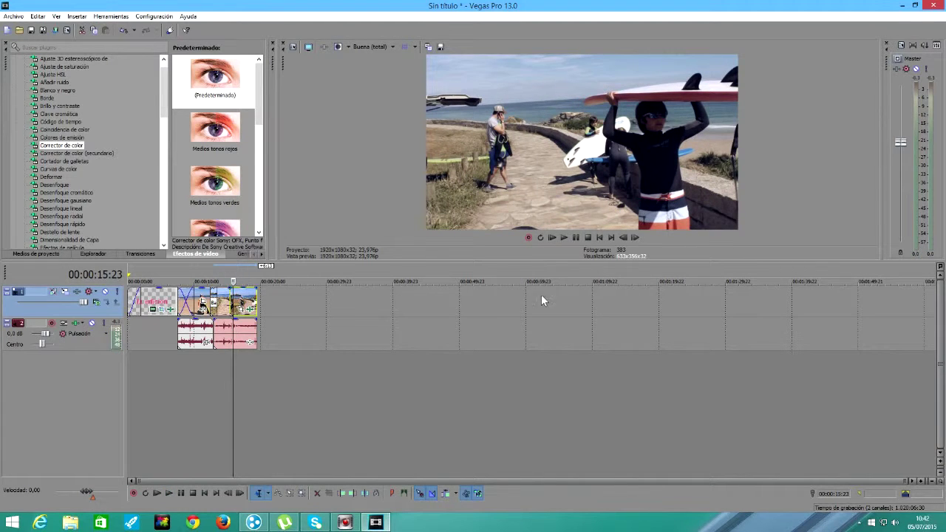
click(625, 238)
click(625, 238)
click(624, 238)
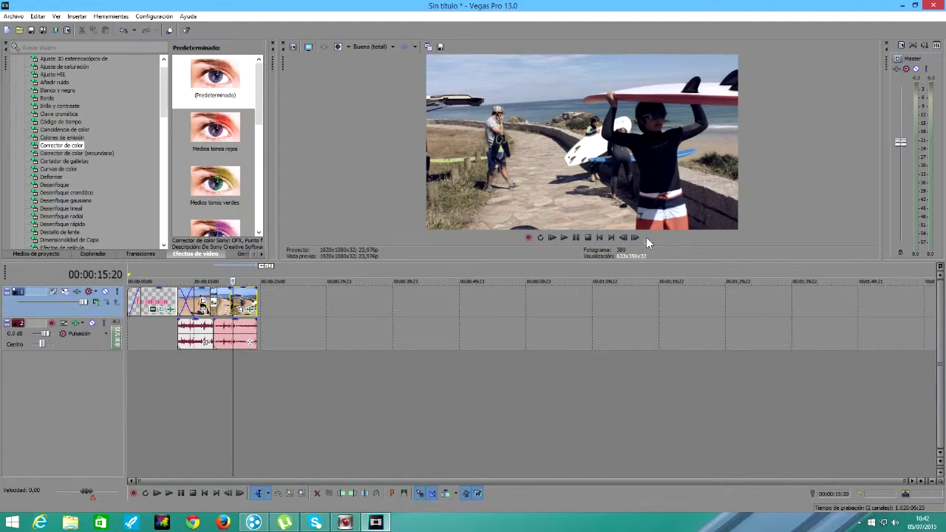
click(635, 238)
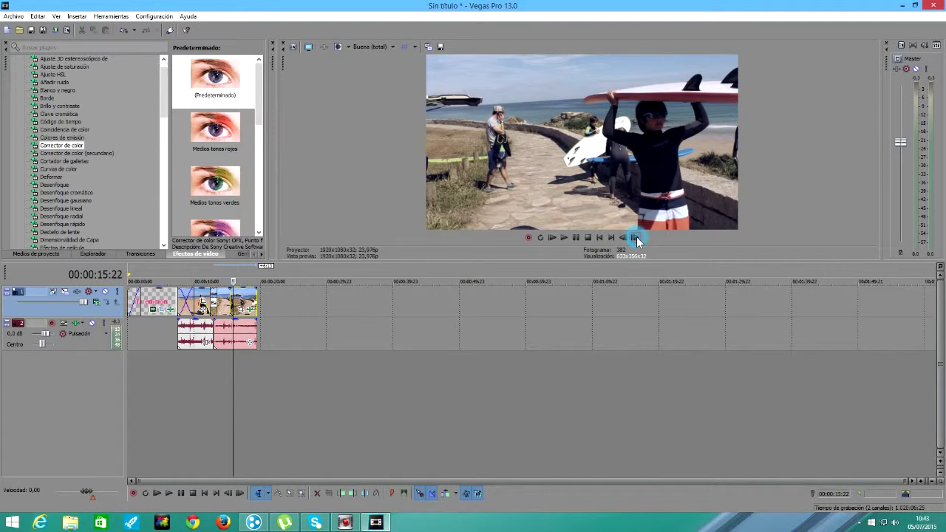
click(228, 493)
click(244, 495)
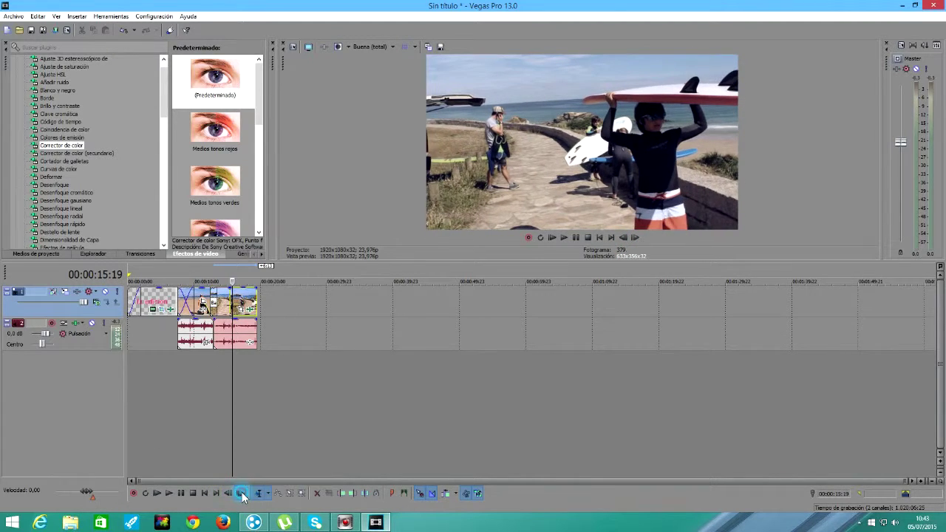
click(242, 495)
Move the playhead to the project's start and end, return it to the start, and play the opening before pausing
click(204, 494)
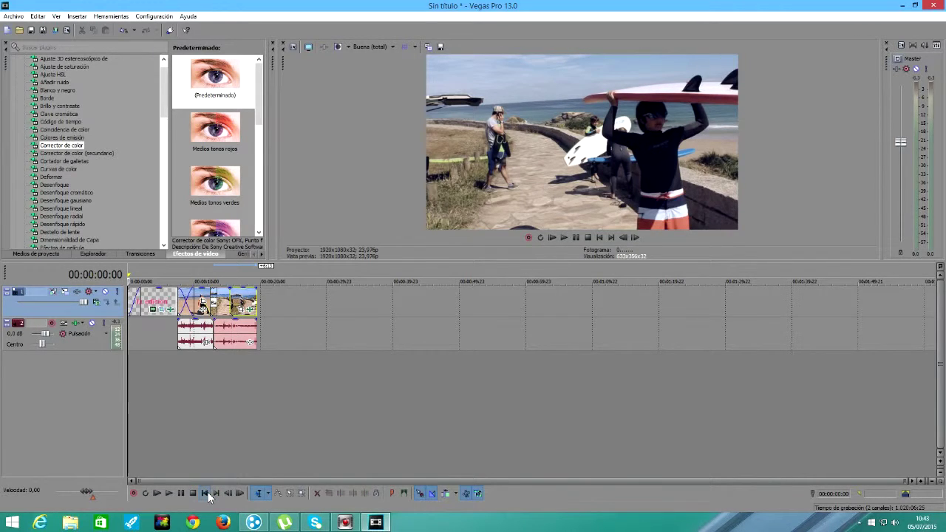
click(216, 494)
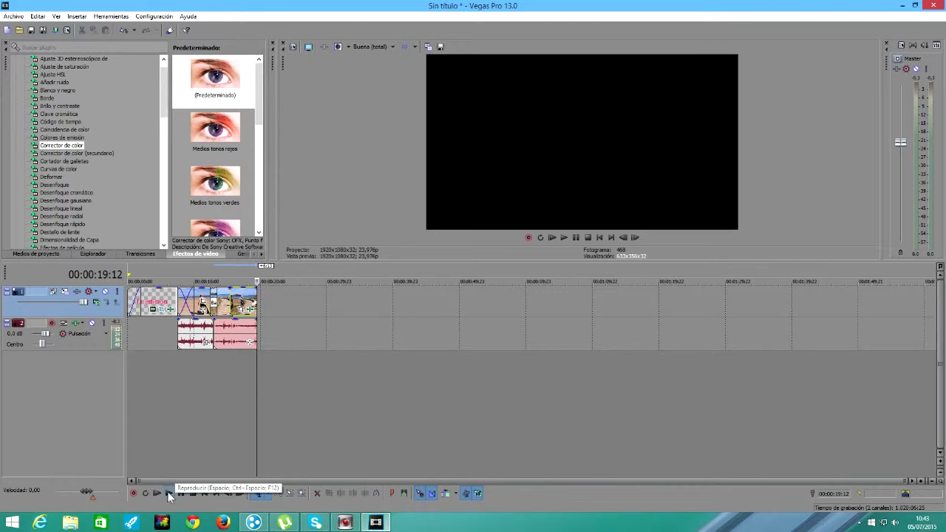
click(205, 494)
click(170, 494)
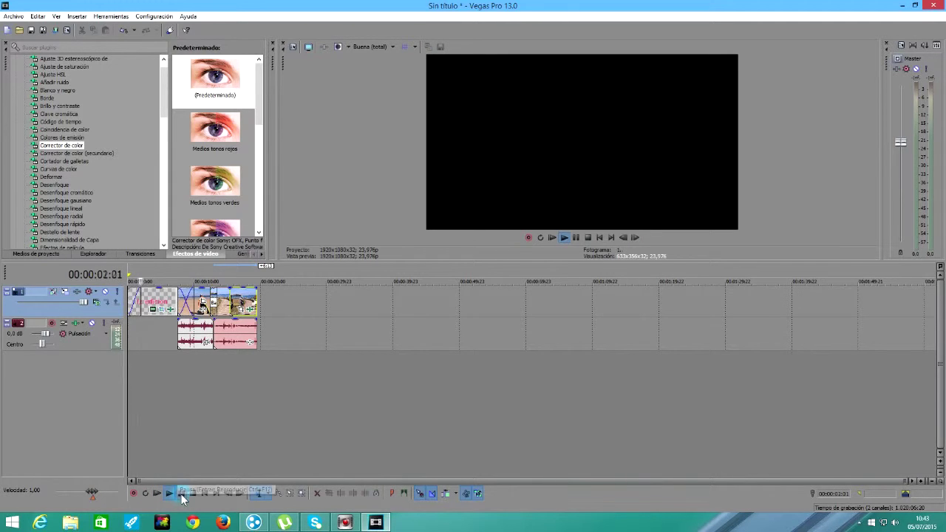
click(181, 494)
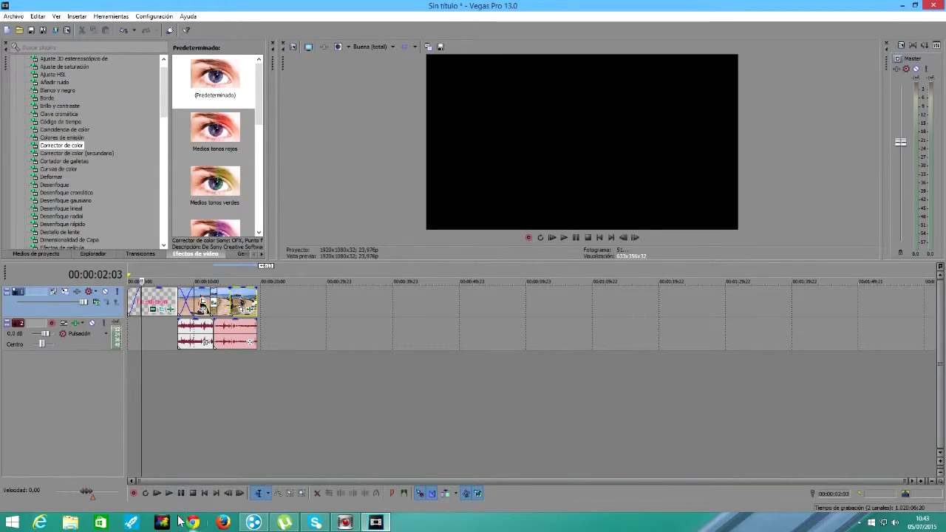
Play and stop the title from 00:00:02:03, moving the playhead back and forward a few frames to inspect it
key(space)
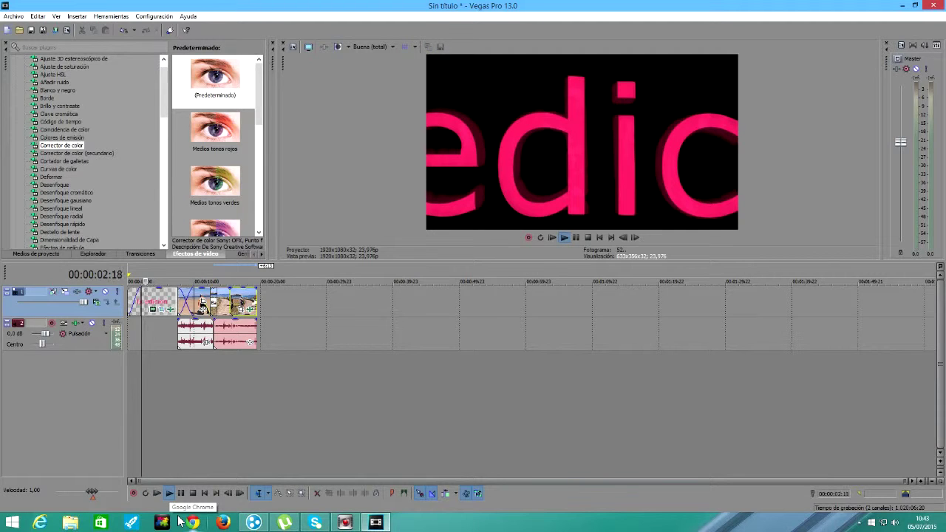
key(space)
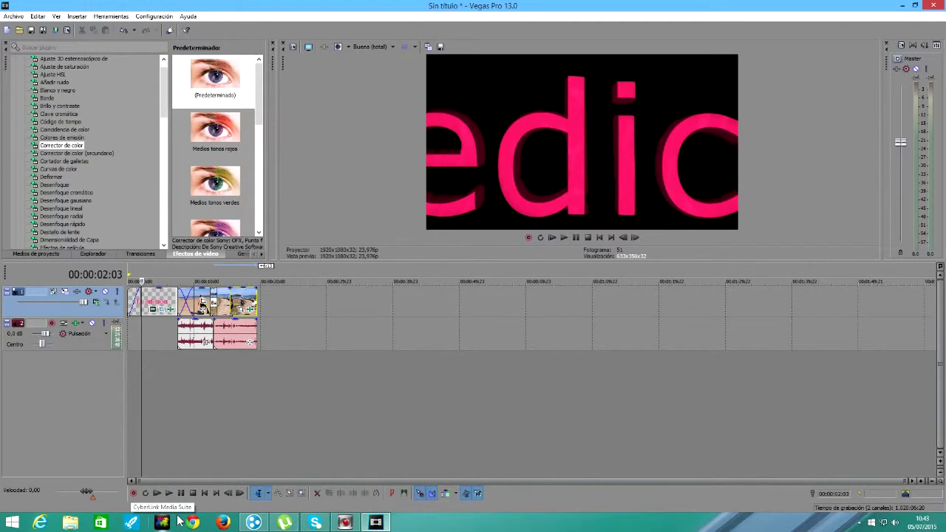
key(Left)
key(Left)
key(Right)
key(Right)
key(Right)
key(Right)
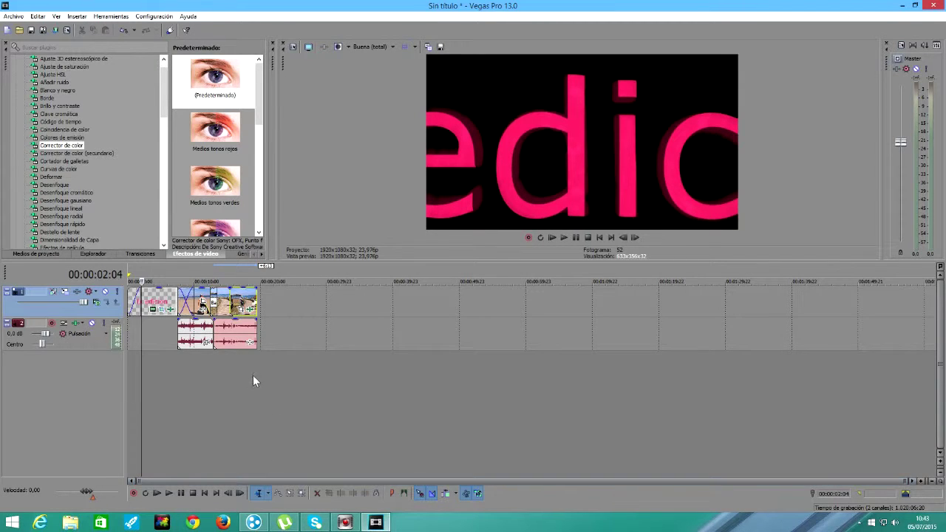
Add the ExpressFX Chorus effect from Efectos de pista optimizada to MVI_5240's audio, try its Frecuencia setting, and close the effect
click(250, 344)
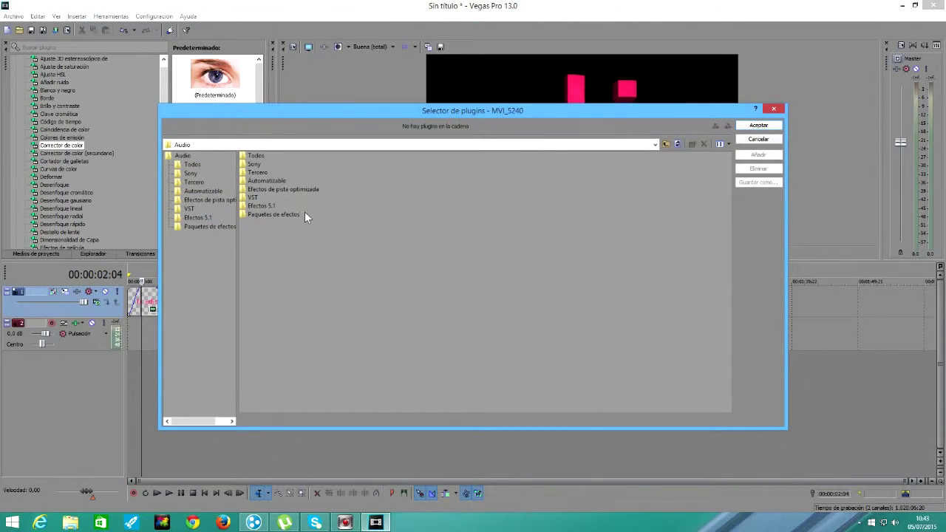
click(196, 201)
drag(204, 422, 216, 422)
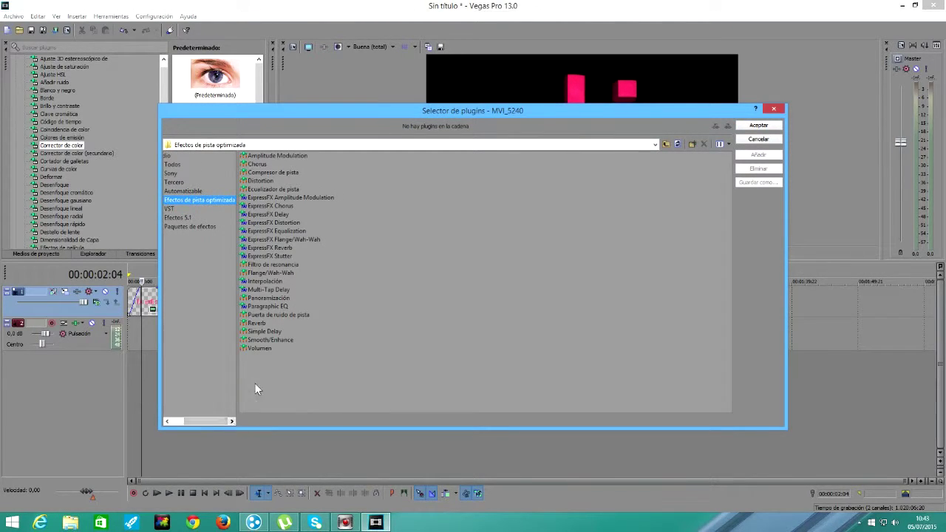
click(266, 206)
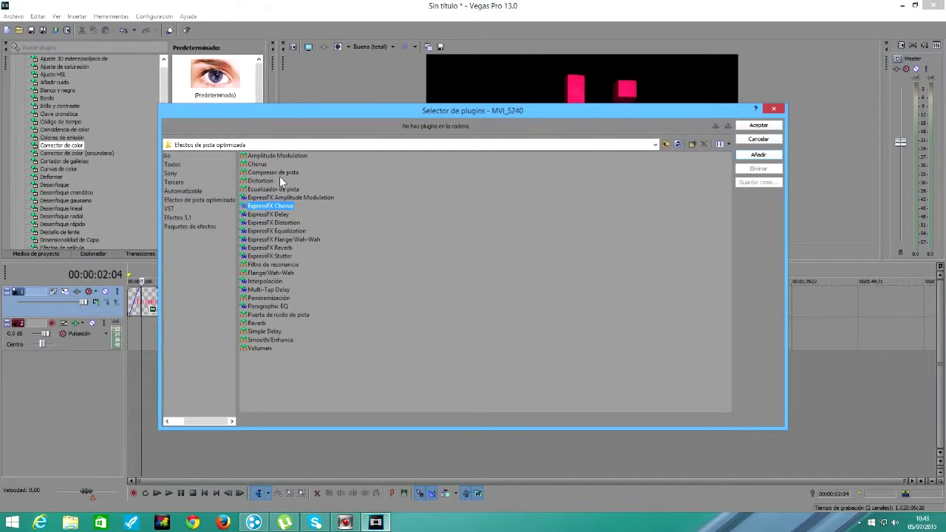
click(758, 125)
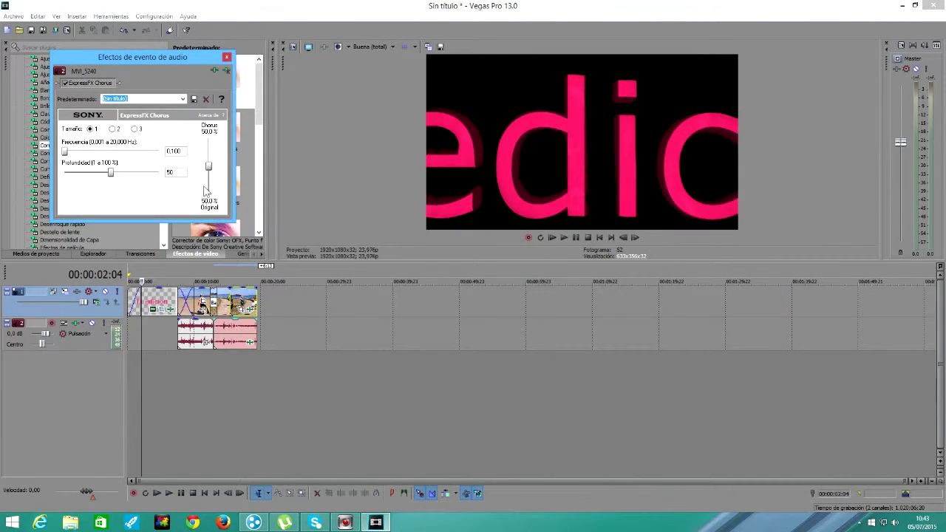
drag(65, 150, 87, 174)
click(227, 59)
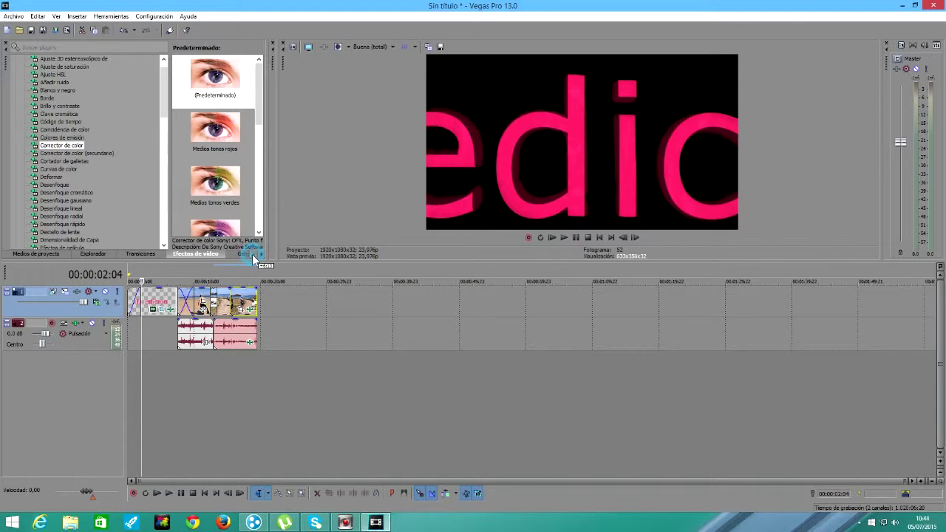
Place MVI_5240.MOV from the project media on the existing tracks at about 00:00:30 and show its frame at 00:00:34:20
click(53, 254)
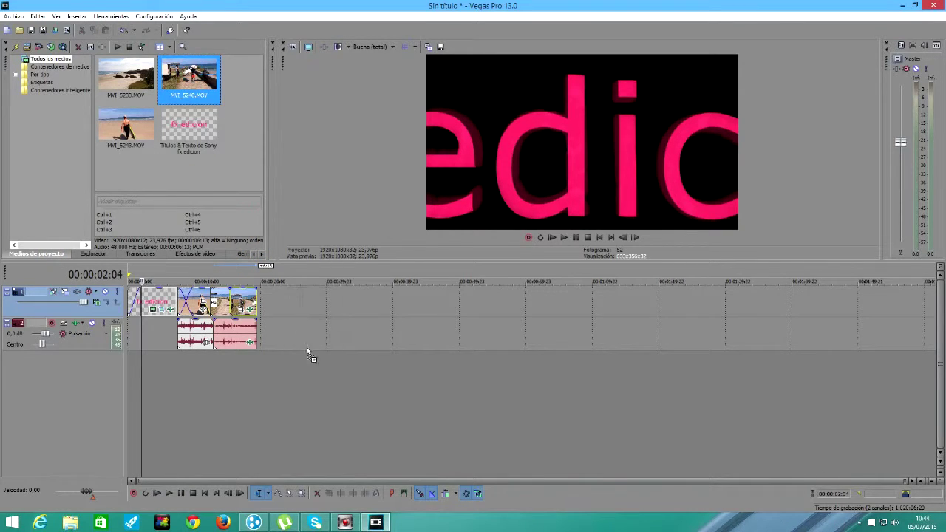
drag(312, 322, 333, 318)
click(359, 281)
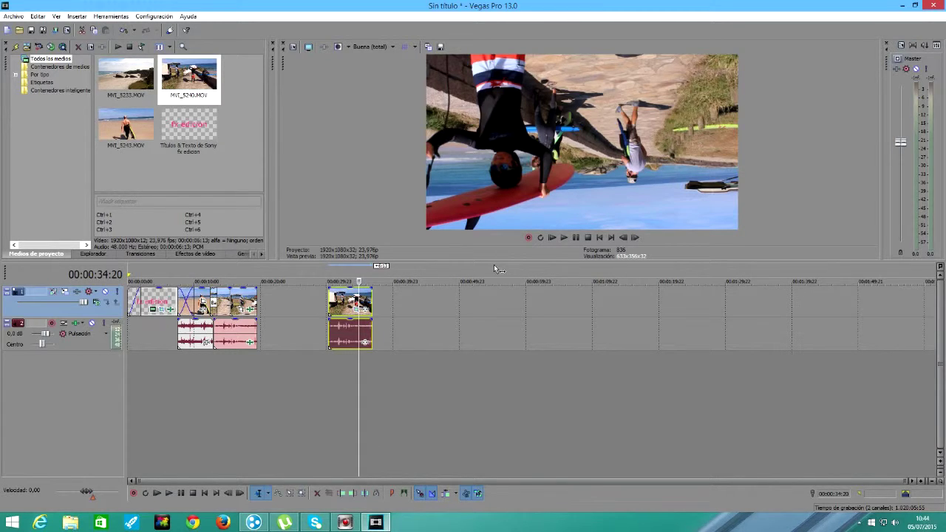
Rotate the new MVI_5240 clip upright by setting its Panoramización/Recorte angle to 0,0, and close the settings
click(357, 313)
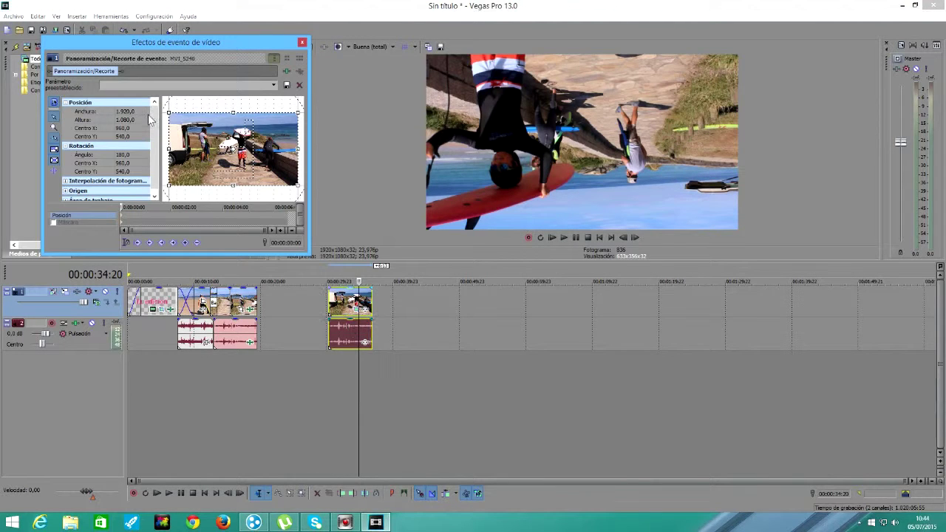
drag(178, 97, 292, 200)
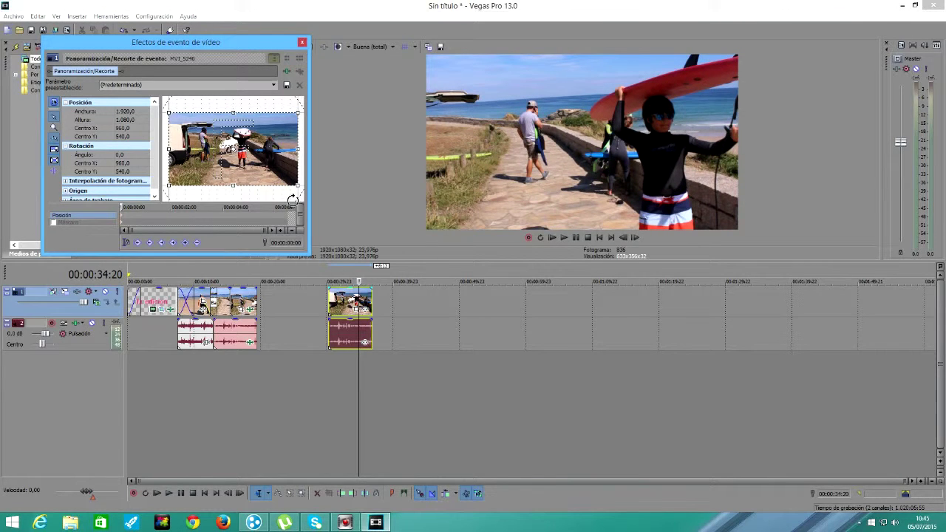
click(302, 44)
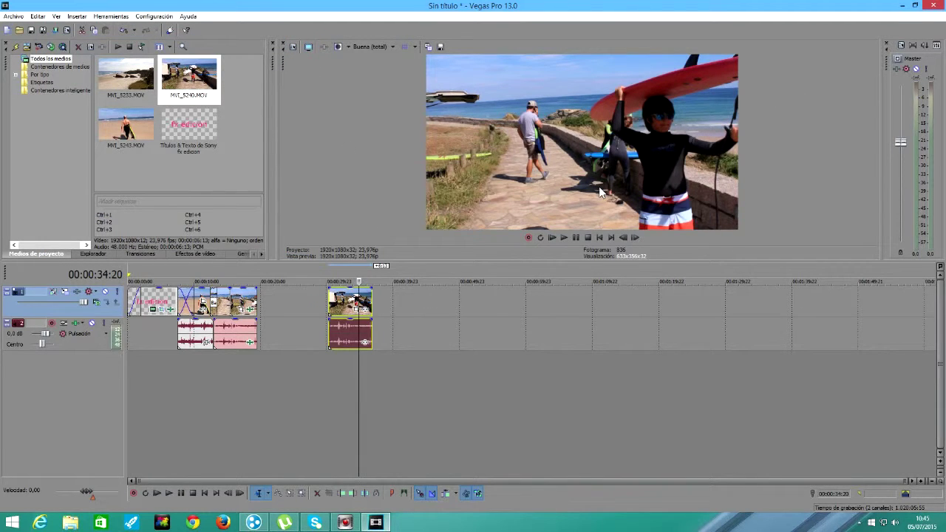
Apply the Corrector de color preset Medios tonos rojos to the new MVI_5240 clip and enable the split-screen preview
click(195, 253)
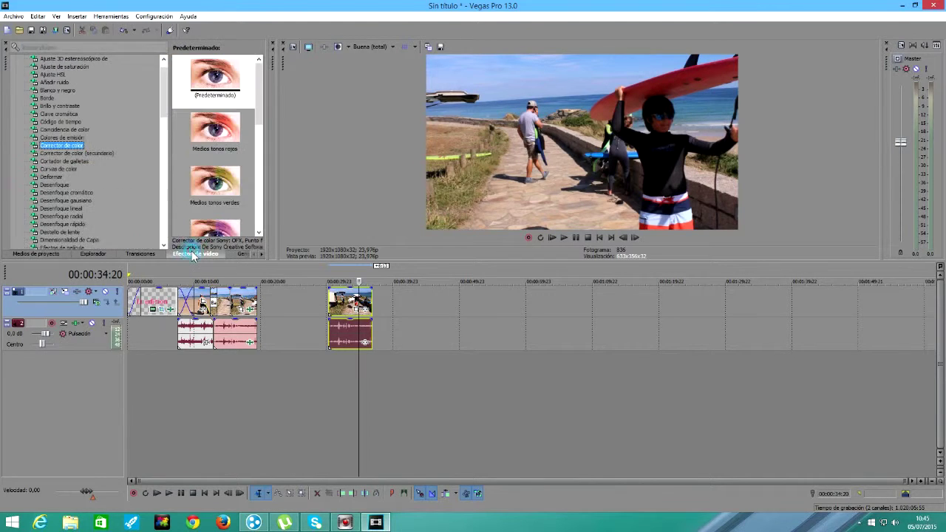
drag(218, 126, 352, 303)
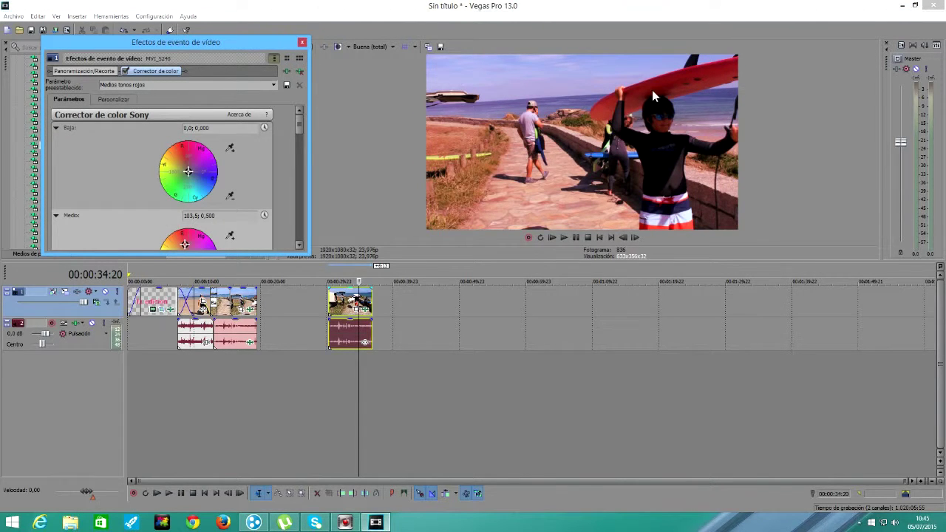
click(302, 42)
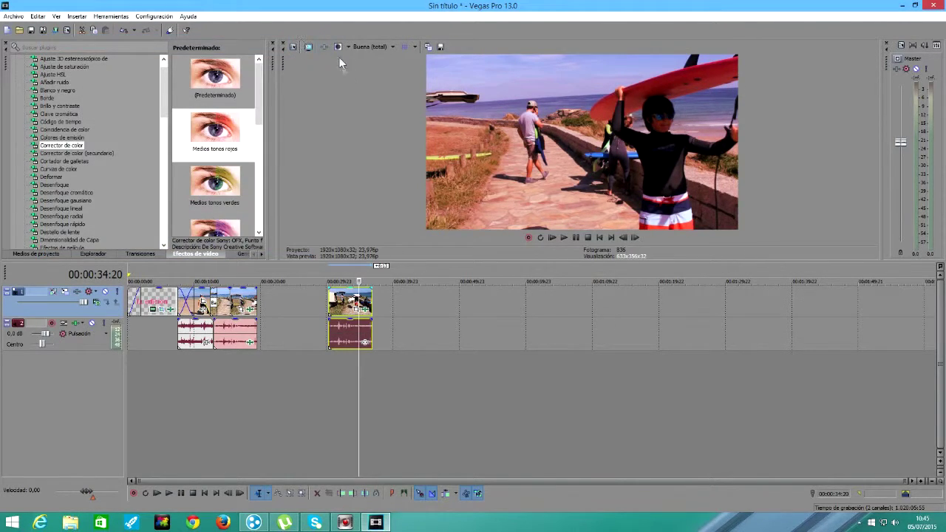
click(338, 47)
Examine the preview quality options and the snapshot saving dialog, cancelling without saving an image
click(392, 47)
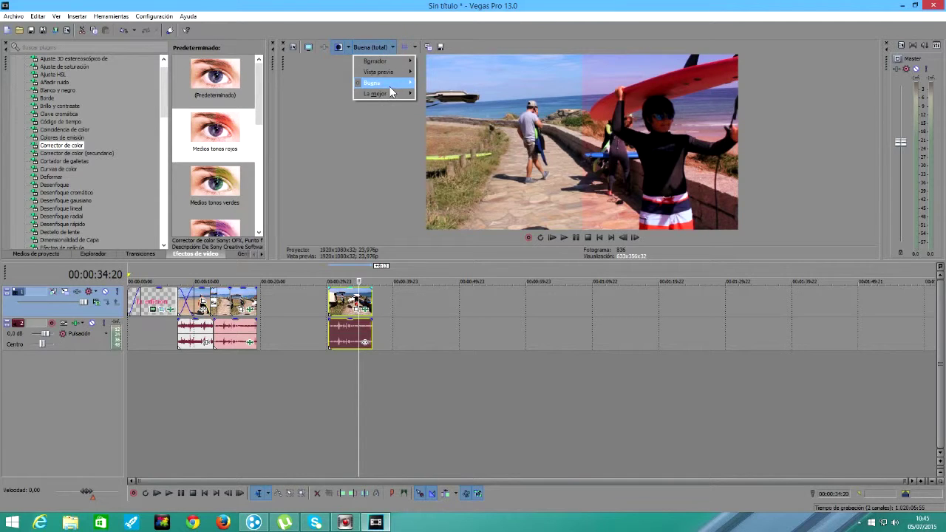
mouse_move(406, 82)
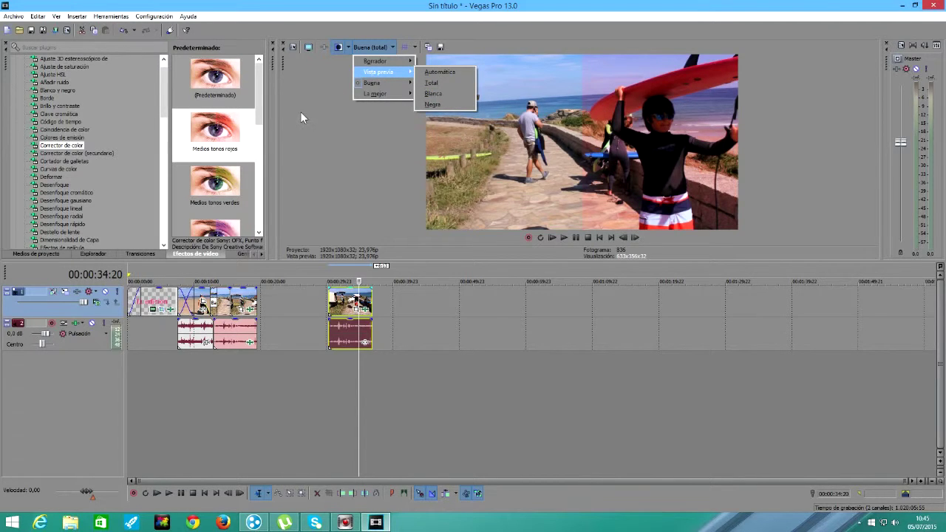
click(442, 47)
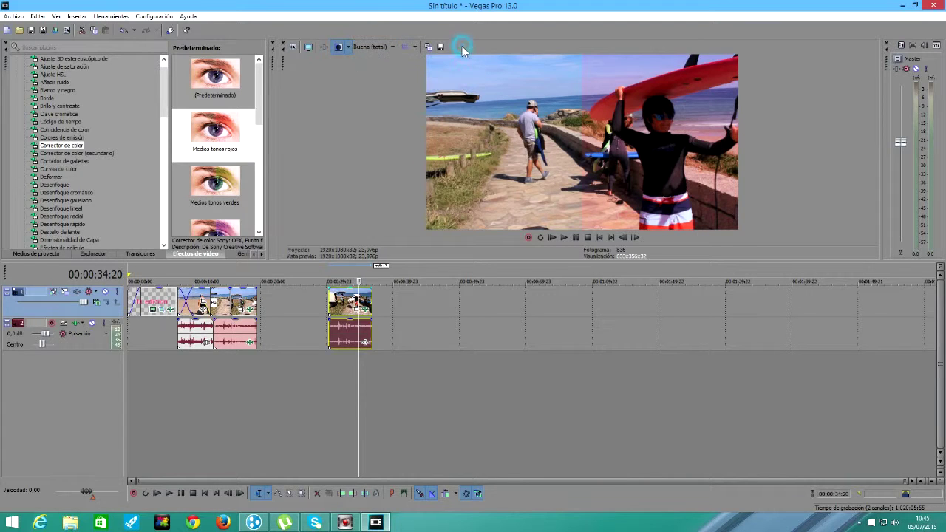
click(442, 46)
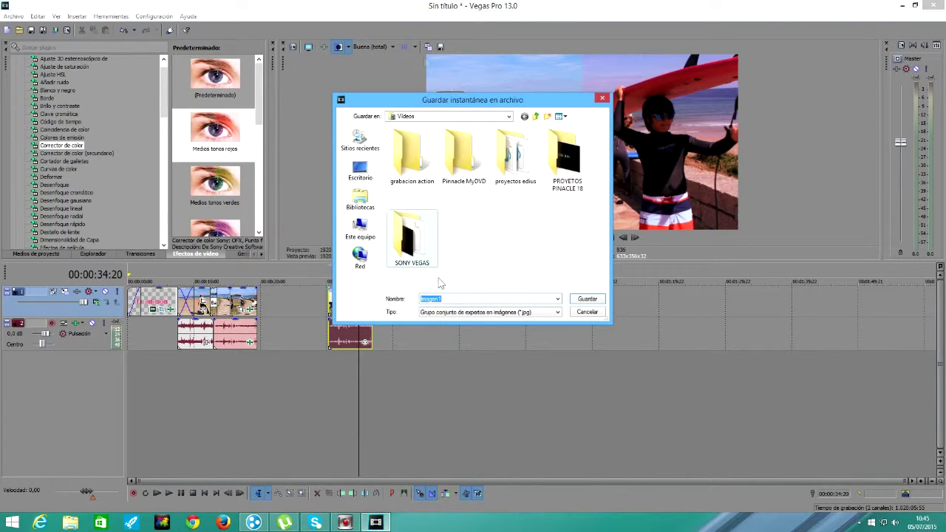
click(602, 315)
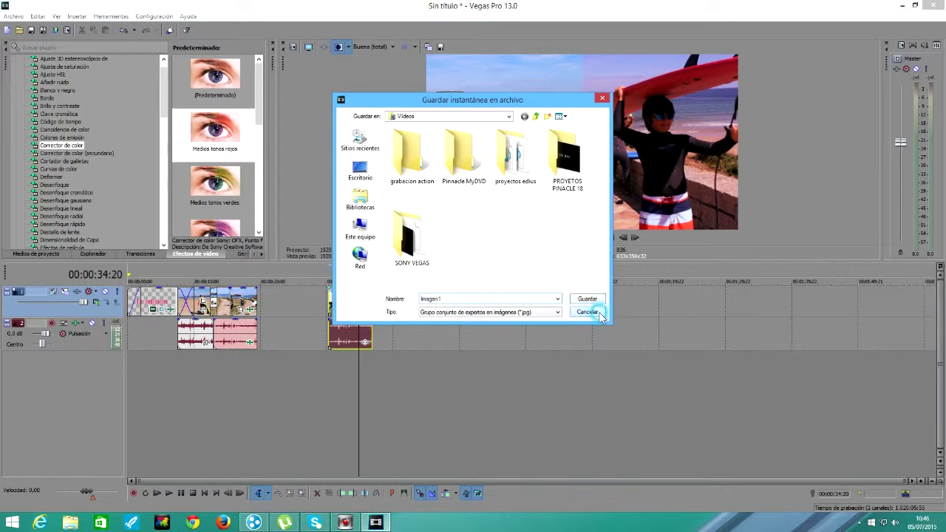
Examine the project's import and export format options, including Premiere/After Effects and Final Cut Pro, without importing or exporting anything
click(15, 16)
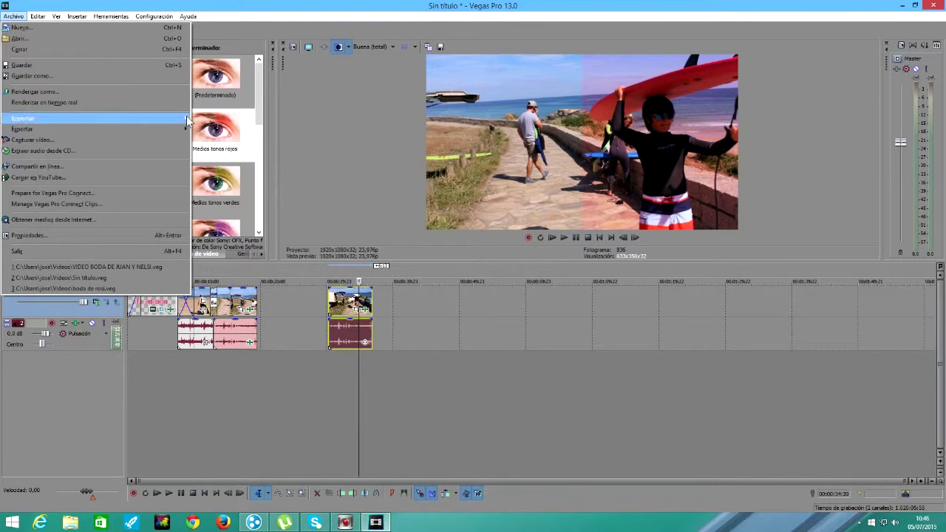
mouse_move(186, 117)
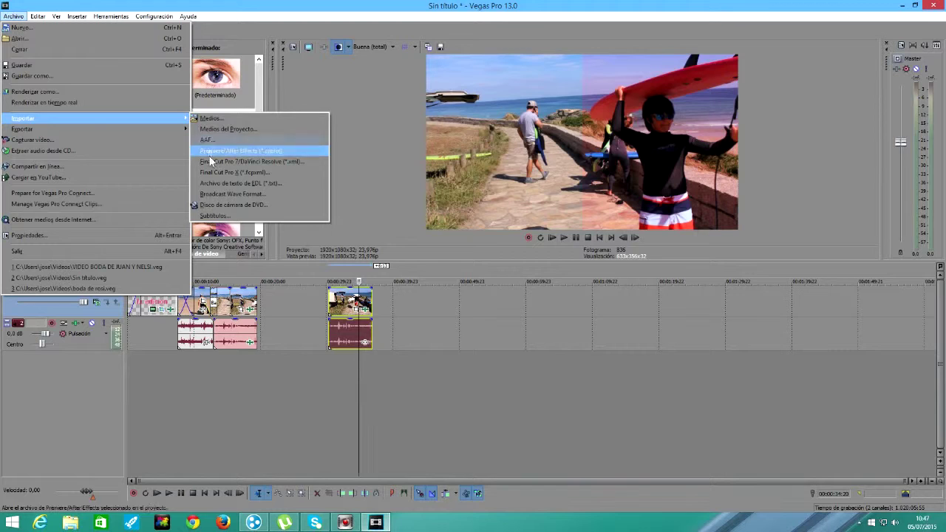
mouse_move(184, 134)
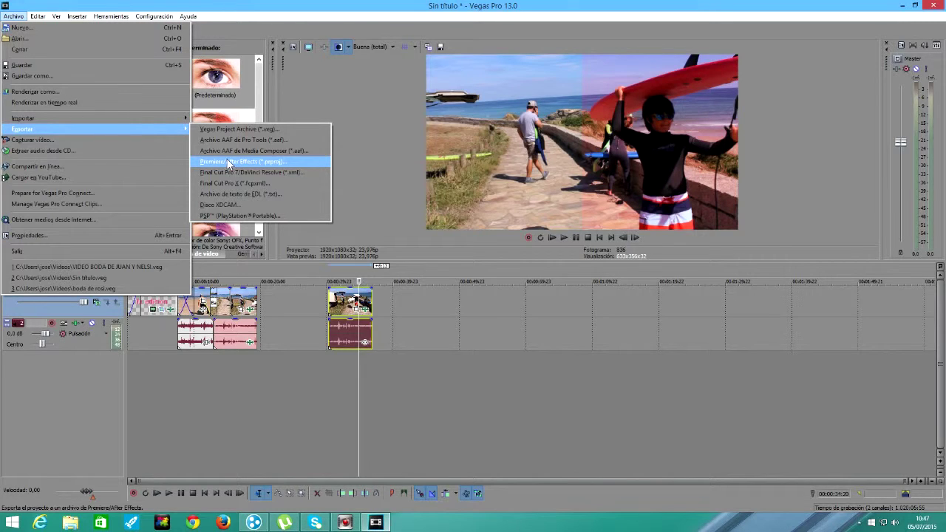
click(257, 7)
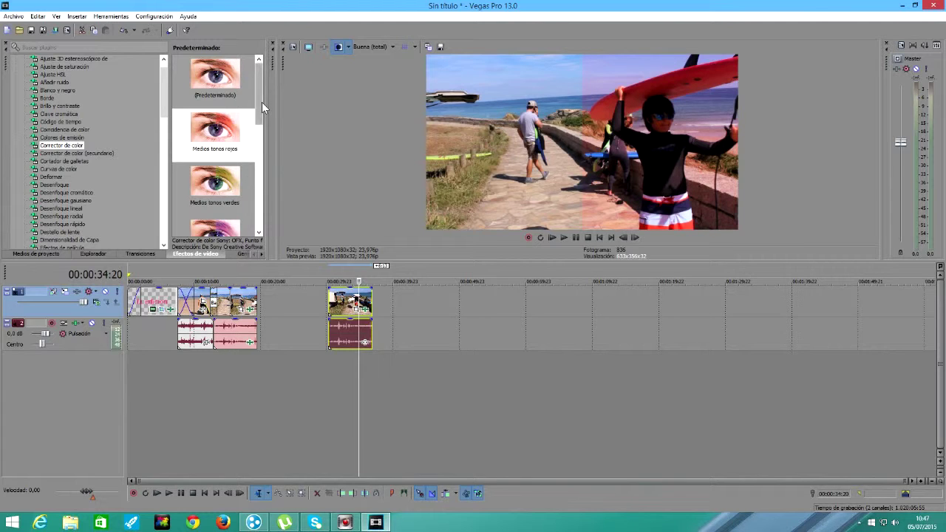
drag(262, 102, 261, 204)
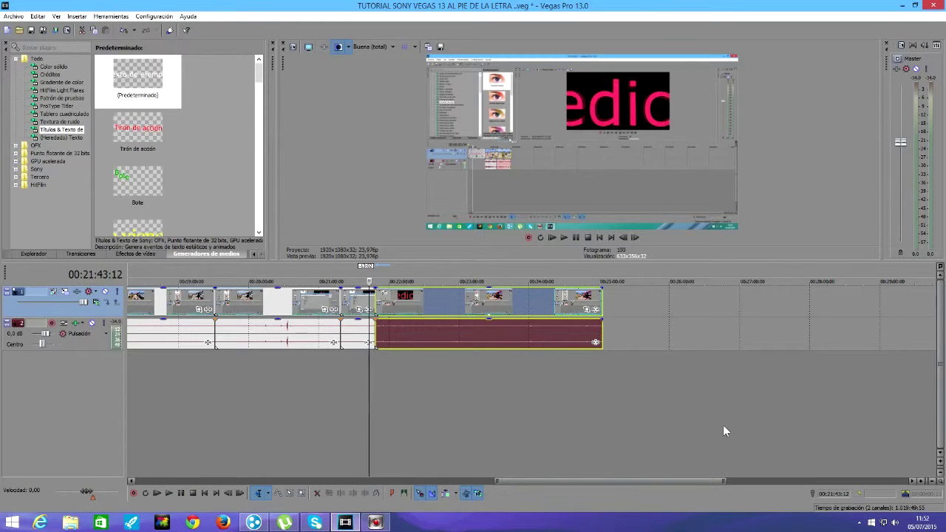
Set the frame rate to 24,000 (película) in the project properties and examine the pixel format choices, keeping 8 bits
click(294, 46)
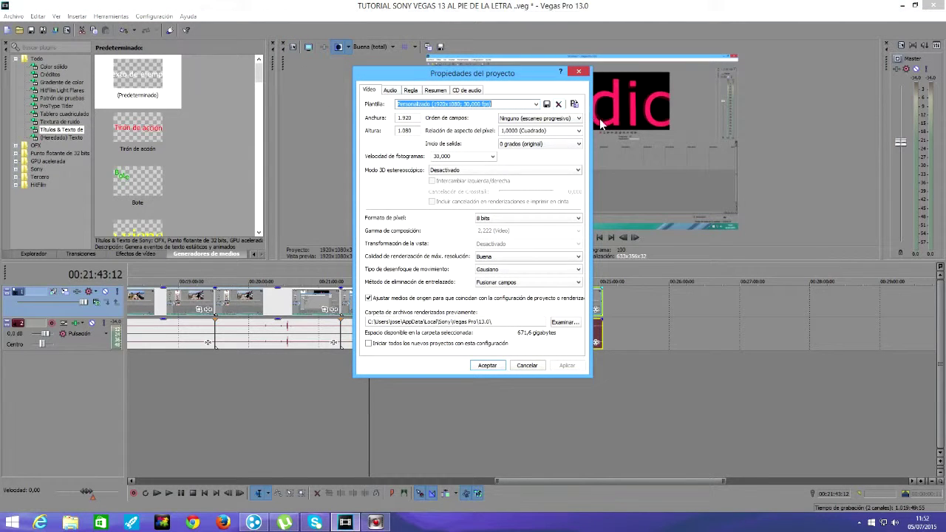
click(492, 156)
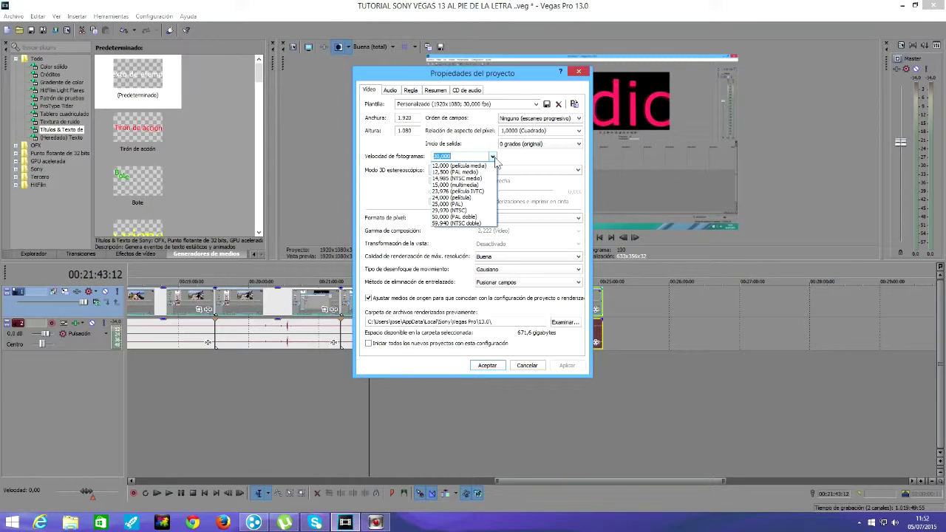
click(462, 198)
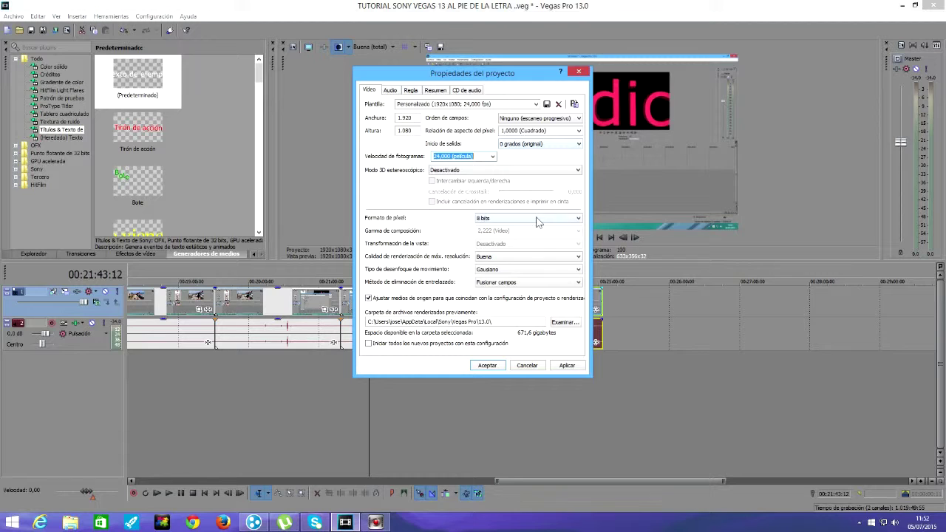
click(579, 219)
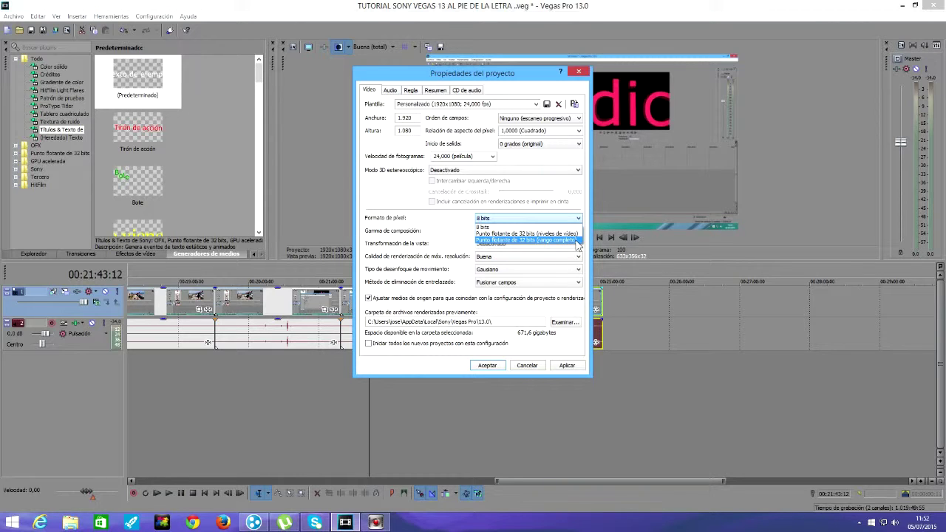
click(453, 226)
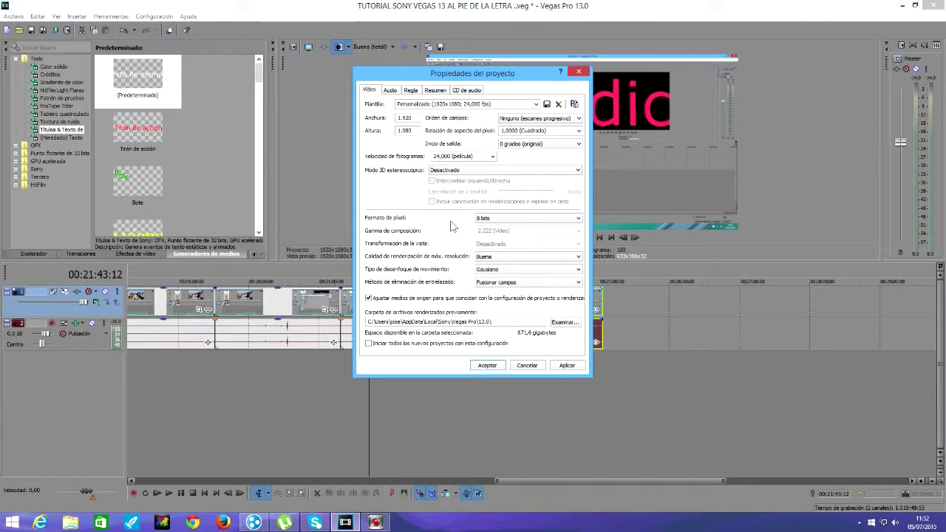
Examine the project templates and the audio CD, summary, ruler and audio properties, returning to the video properties
click(536, 105)
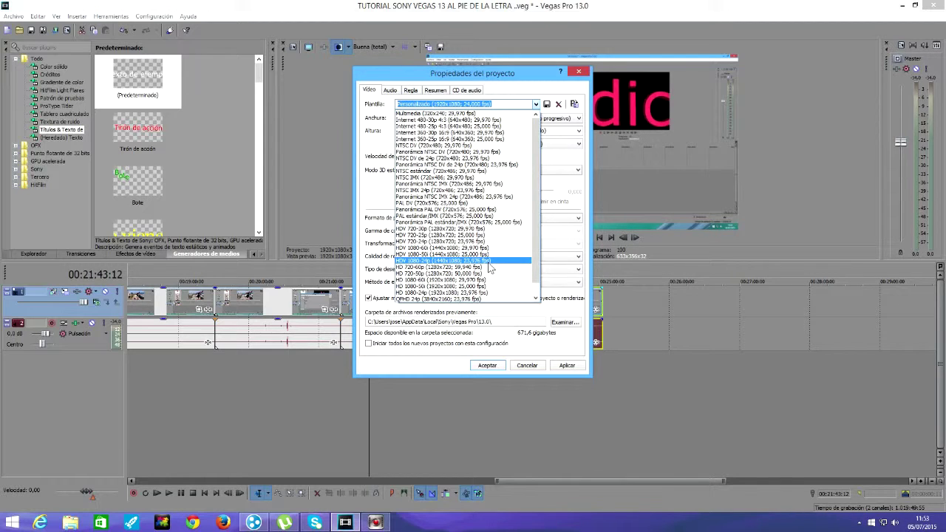
click(524, 95)
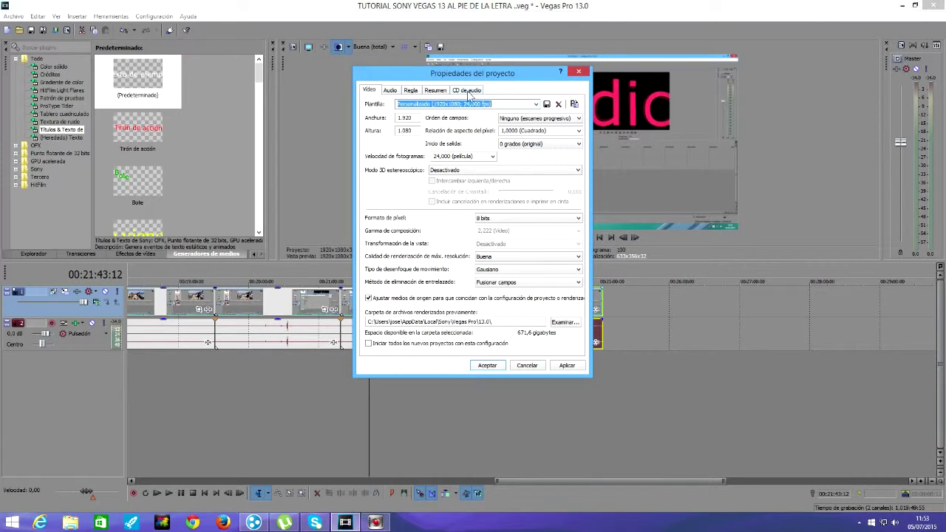
click(467, 91)
click(435, 91)
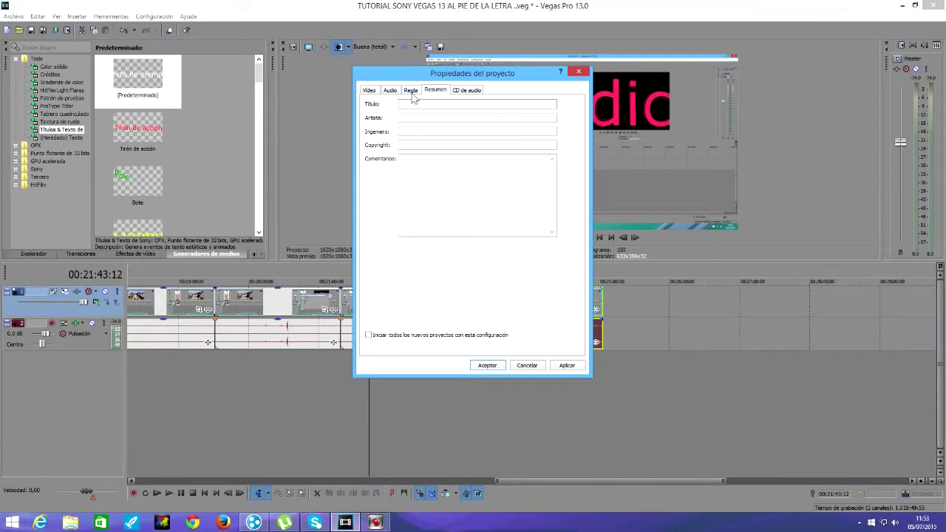
click(411, 91)
click(390, 90)
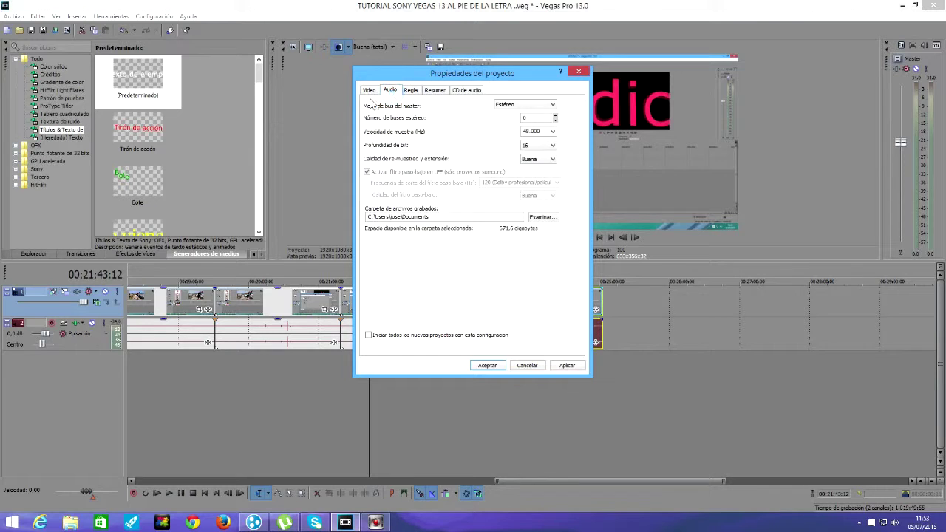
click(369, 91)
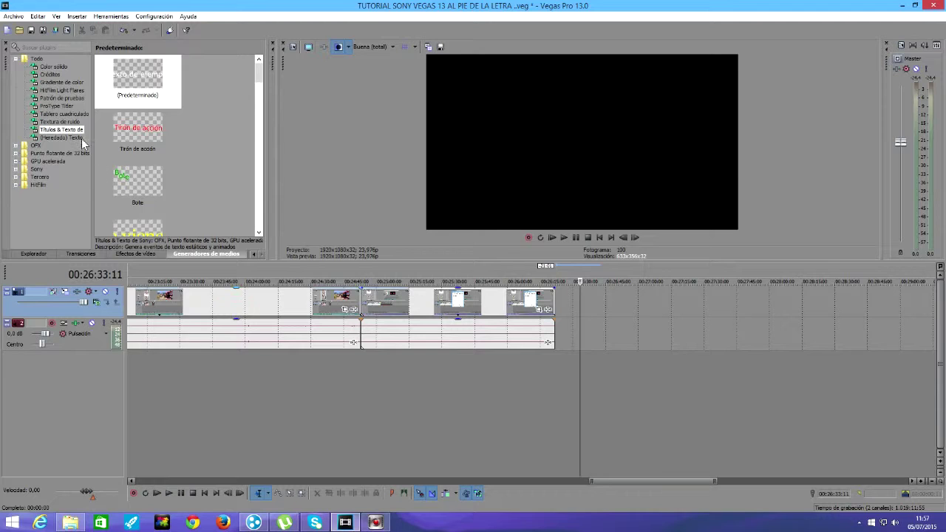
Open the render settings for the finished project
click(18, 17)
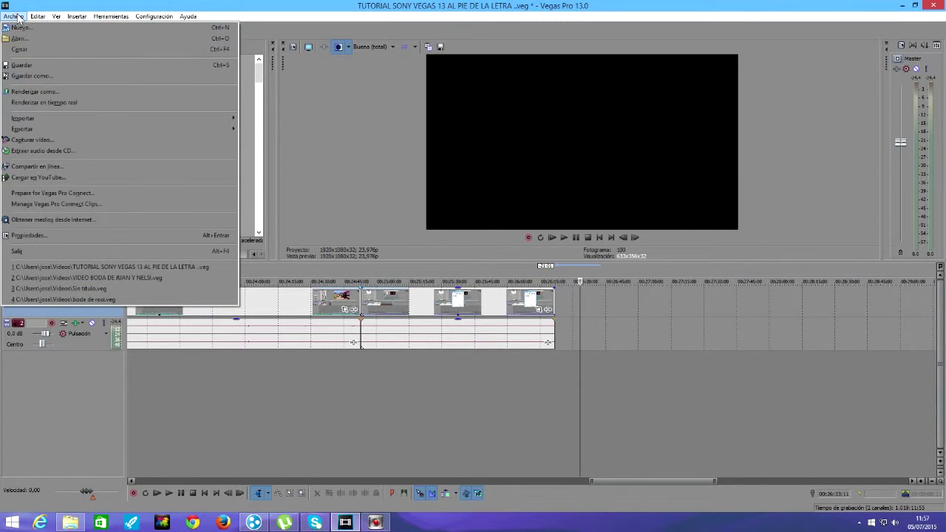
click(64, 92)
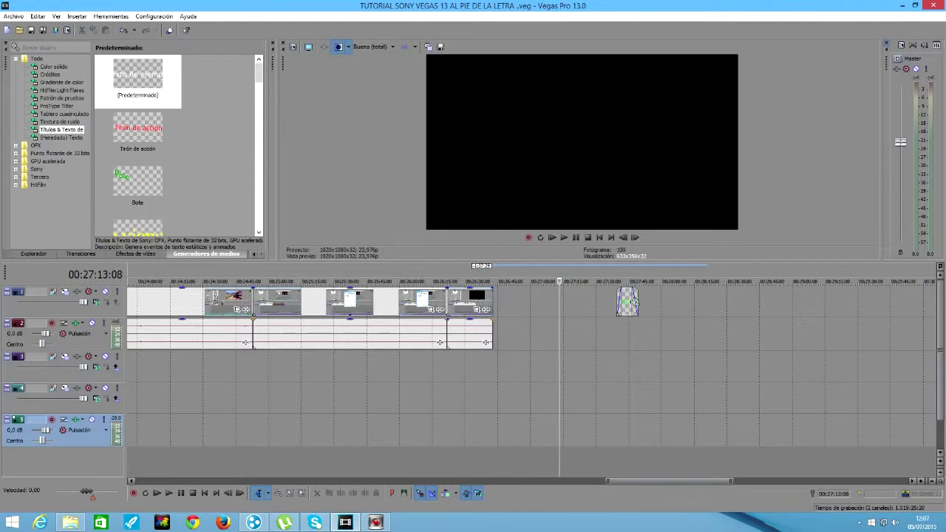
Move the closing title just after the last clip and mark a timeline region from 00:08:21:03 to 00:13:40:03
drag(632, 302, 502, 310)
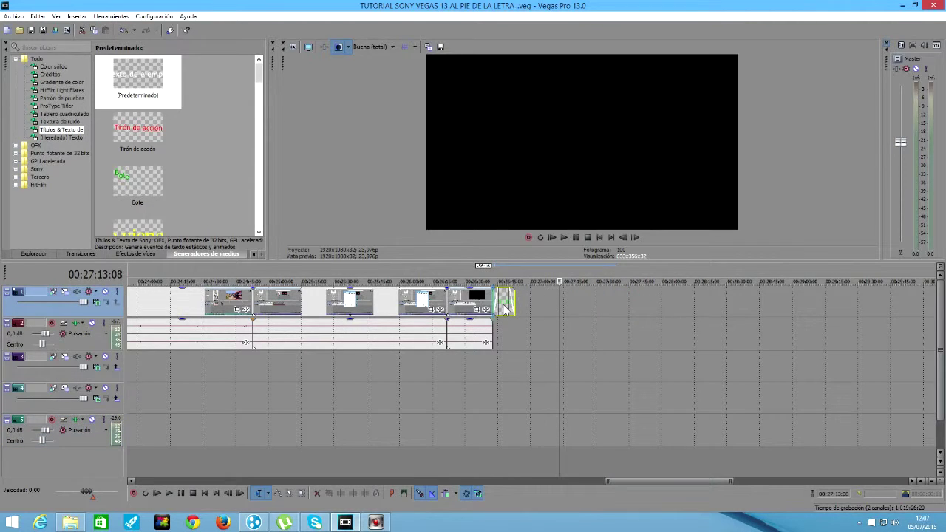
drag(612, 481, 155, 479)
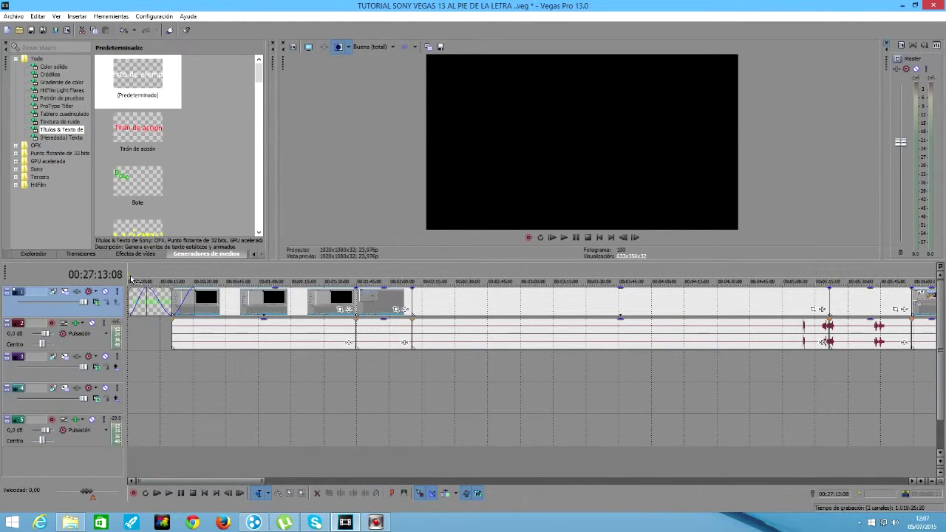
drag(127, 274, 934, 274)
drag(348, 477, 533, 477)
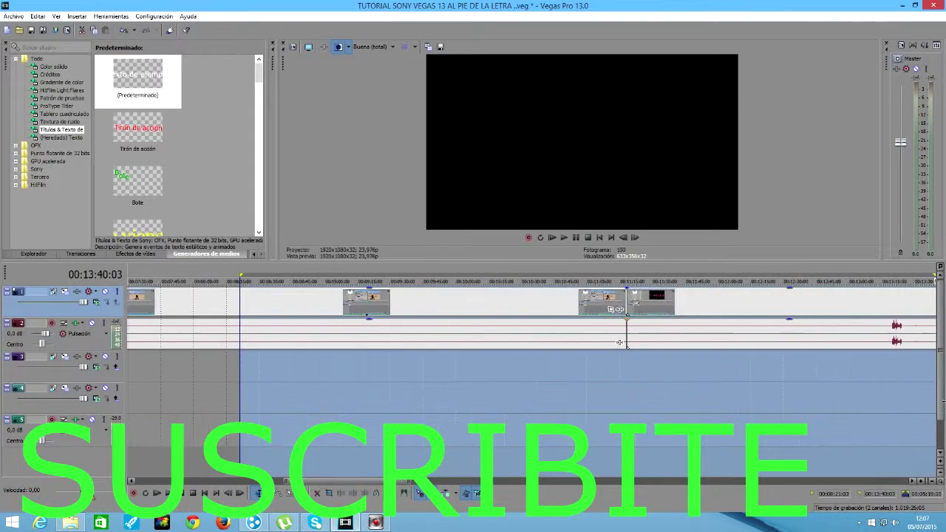